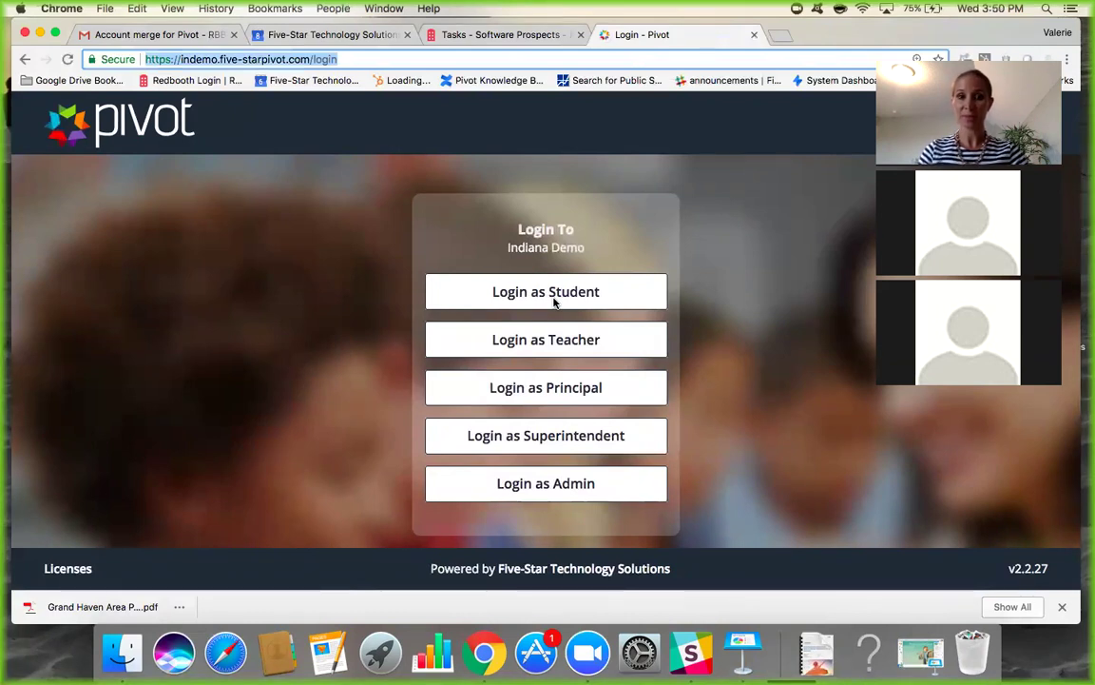
Sign in to the Indiana Demo as a teacher to reach the dashboard notifications.
left_click(476, 345)
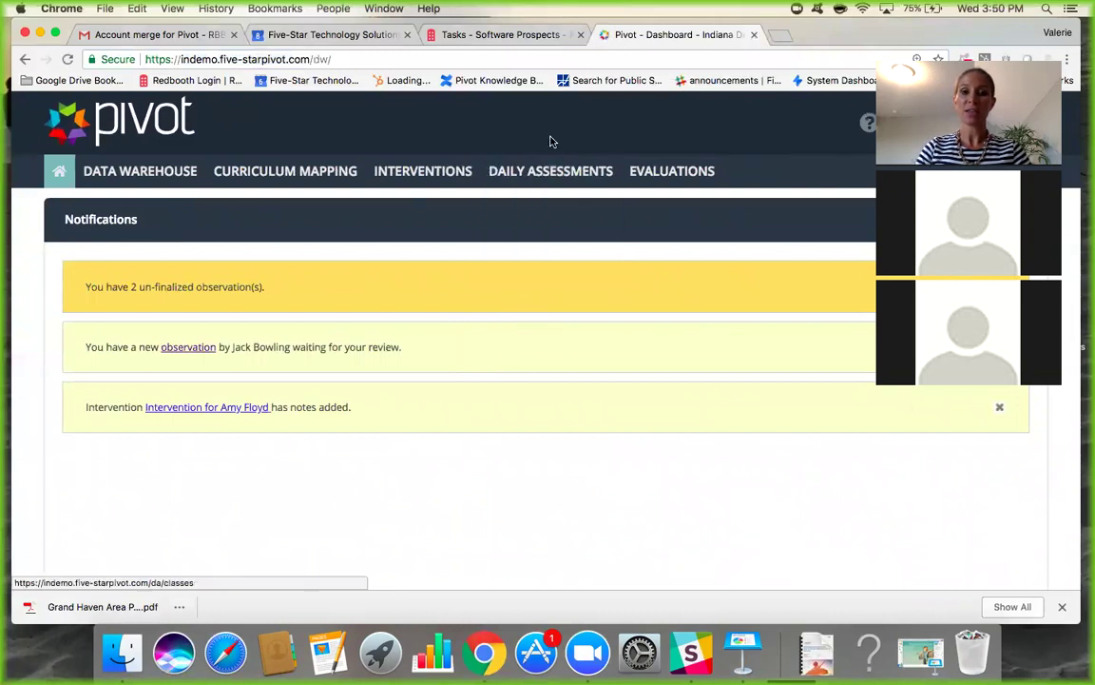
mouse_move(514, 181)
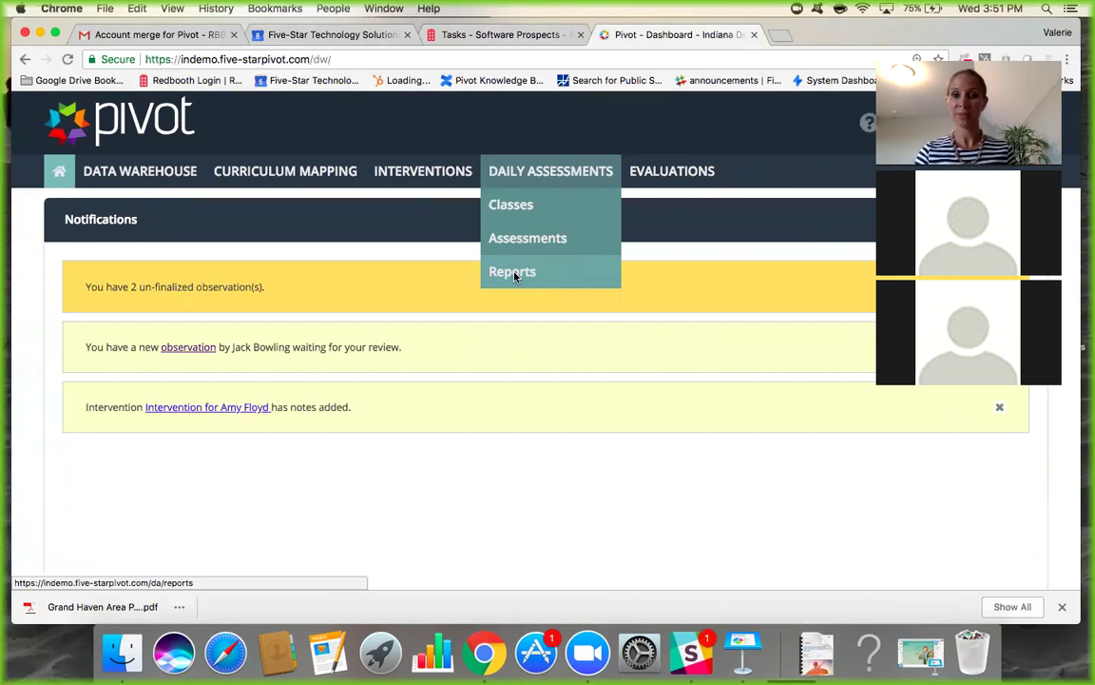
Open the Classes list with the class type filter on My classes, and start a new class.
left_click(521, 205)
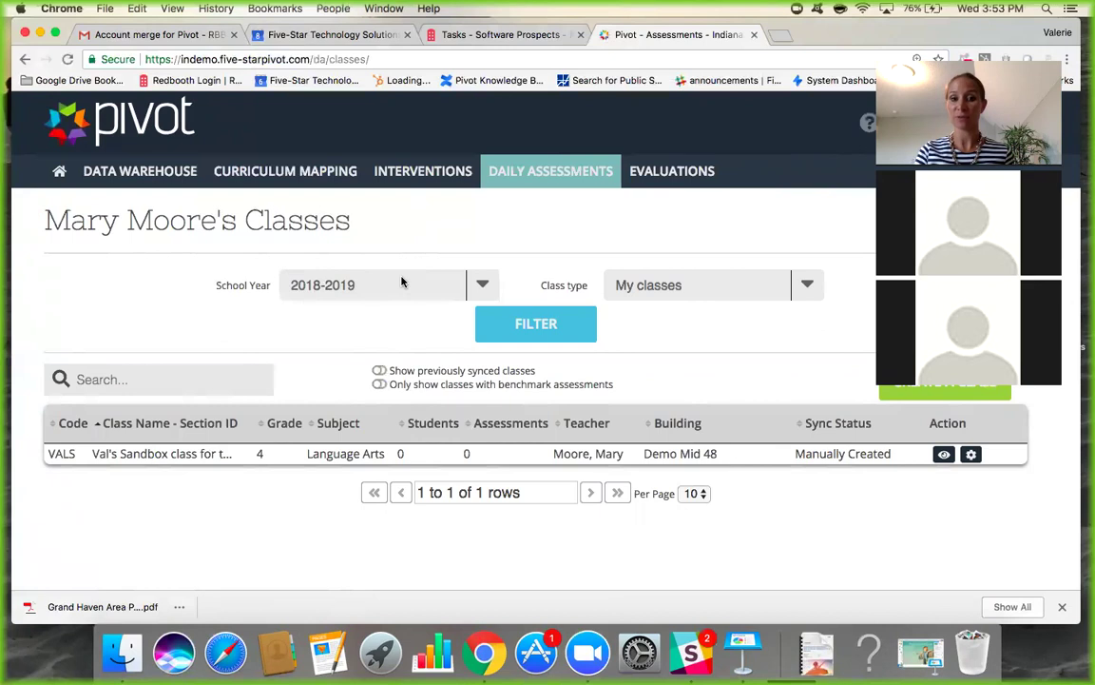
left_click(799, 285)
left_click(782, 238)
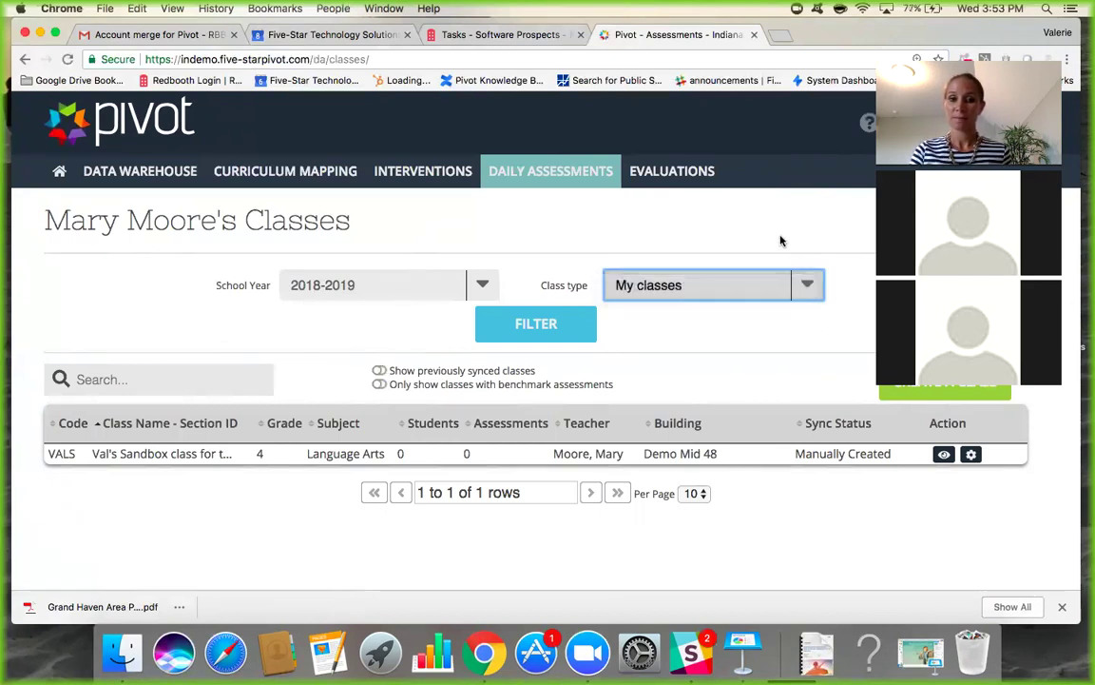
left_click(920, 395)
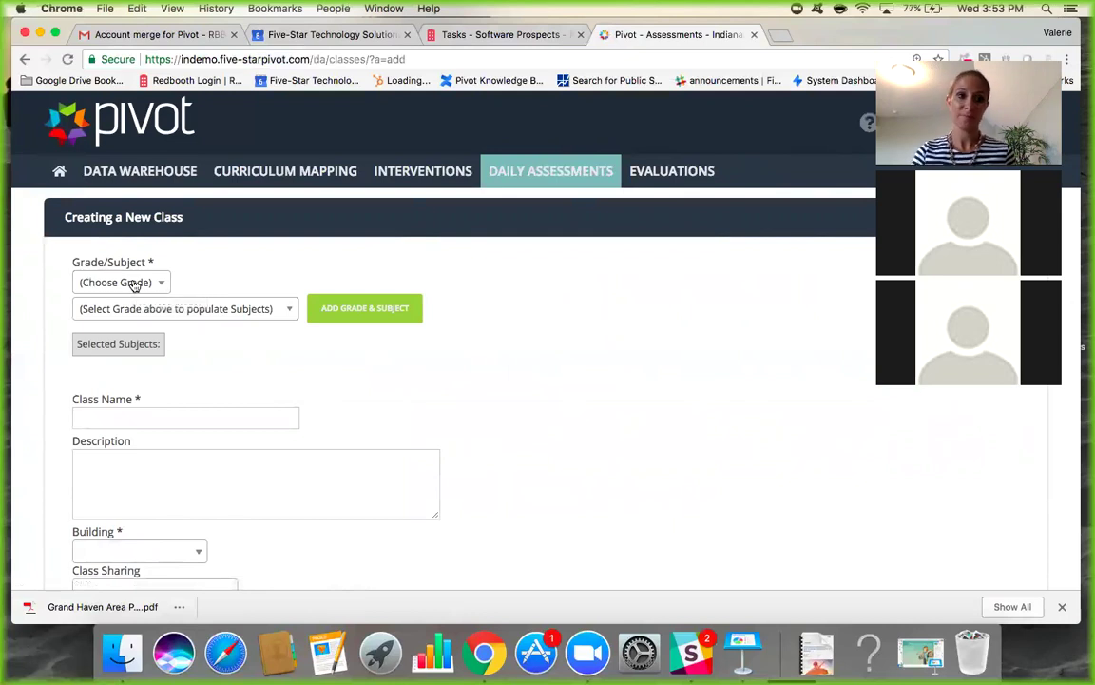
Set the class to Grade 4 with Language Arts and Math as its subjects.
left_click(134, 285)
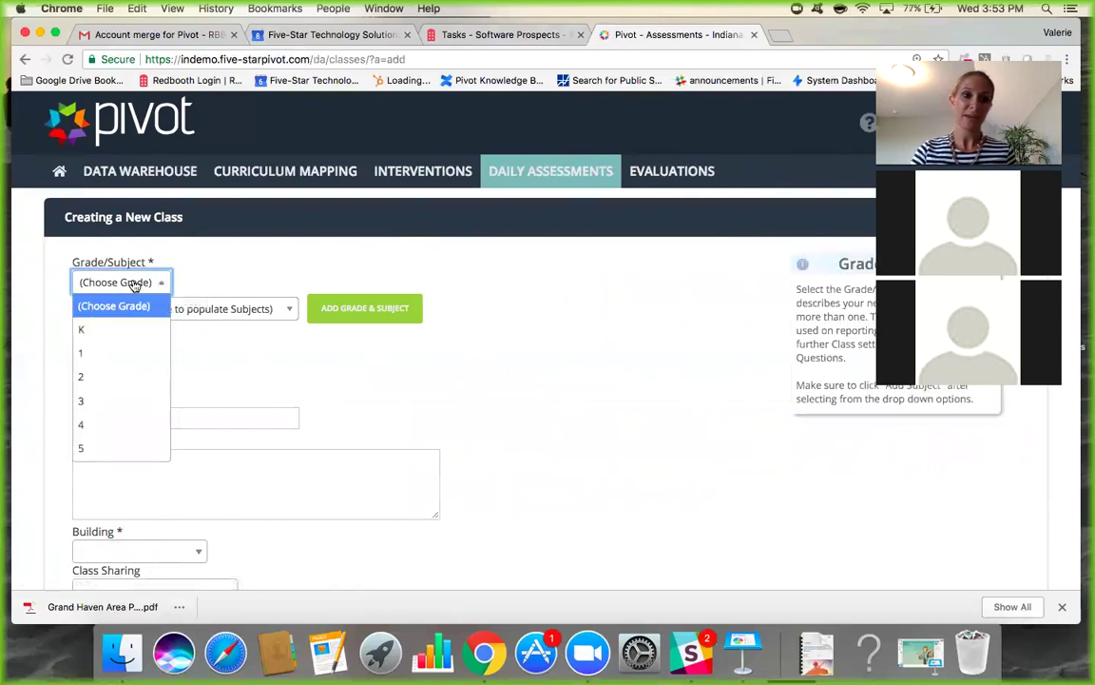
left_click(103, 432)
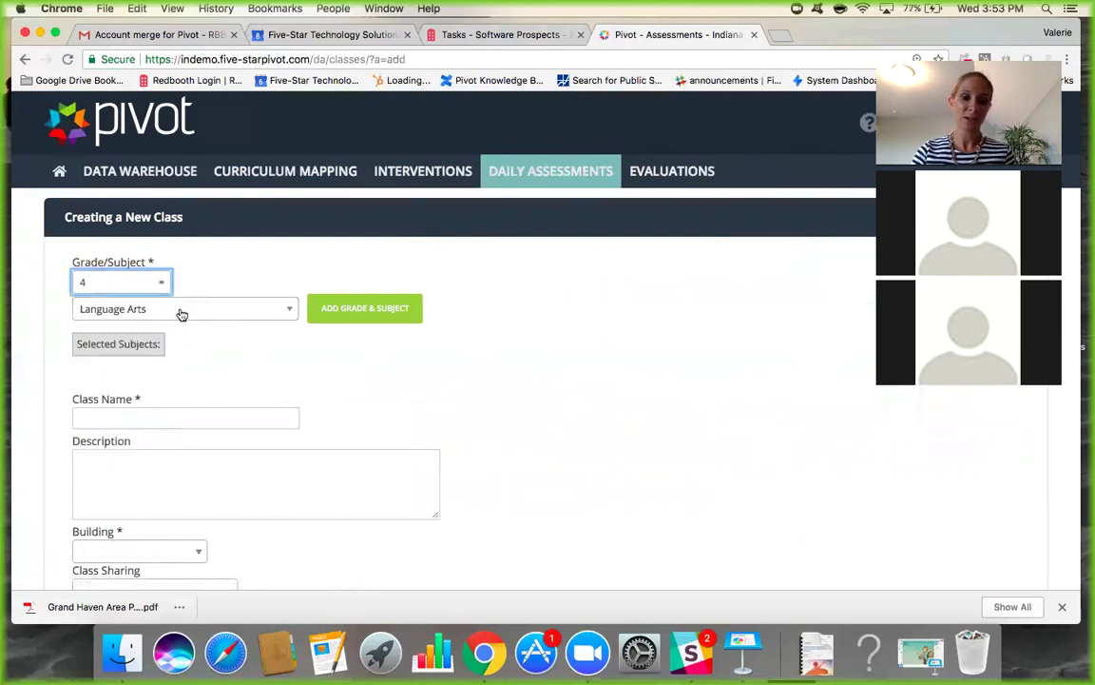
left_click(386, 314)
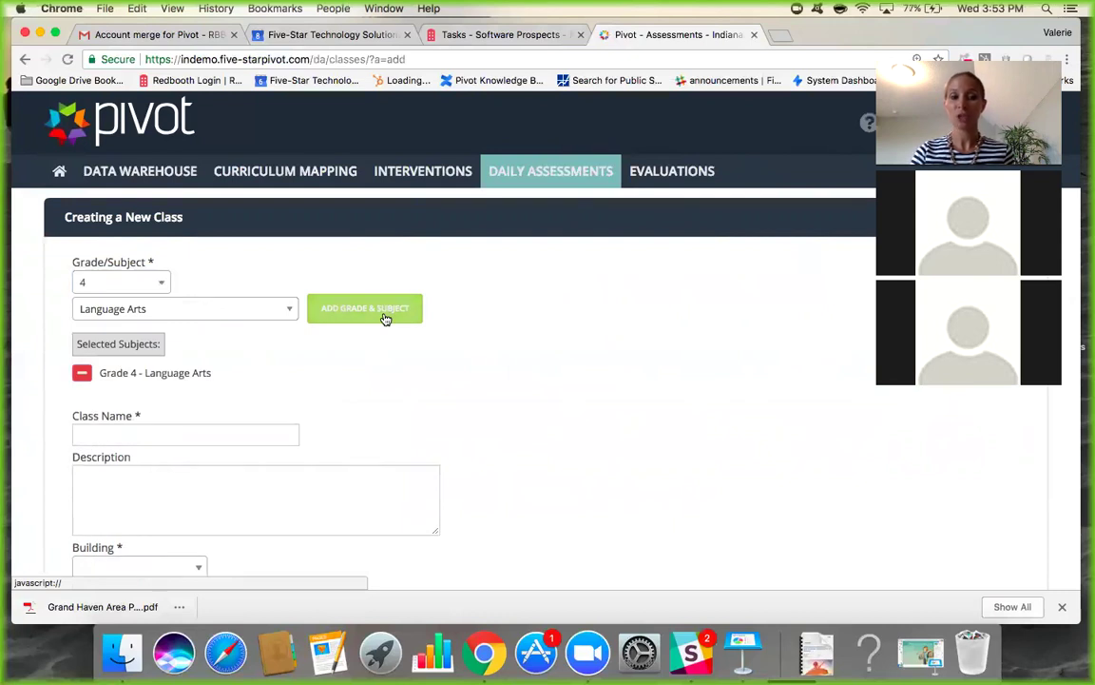
left_click(224, 308)
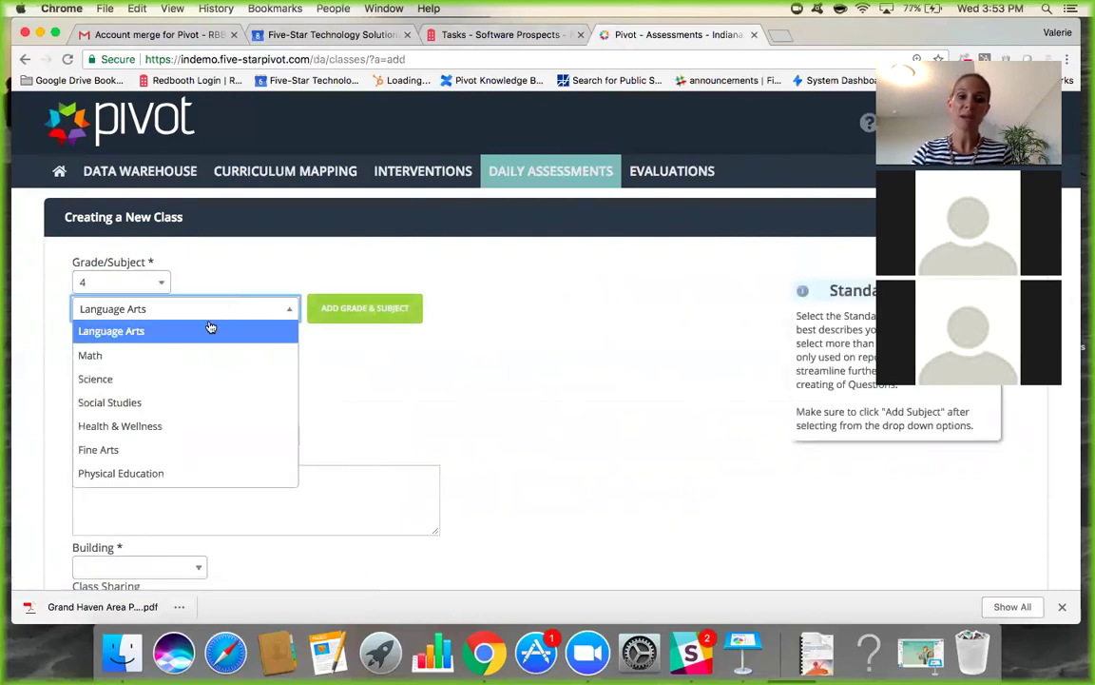
left_click(184, 355)
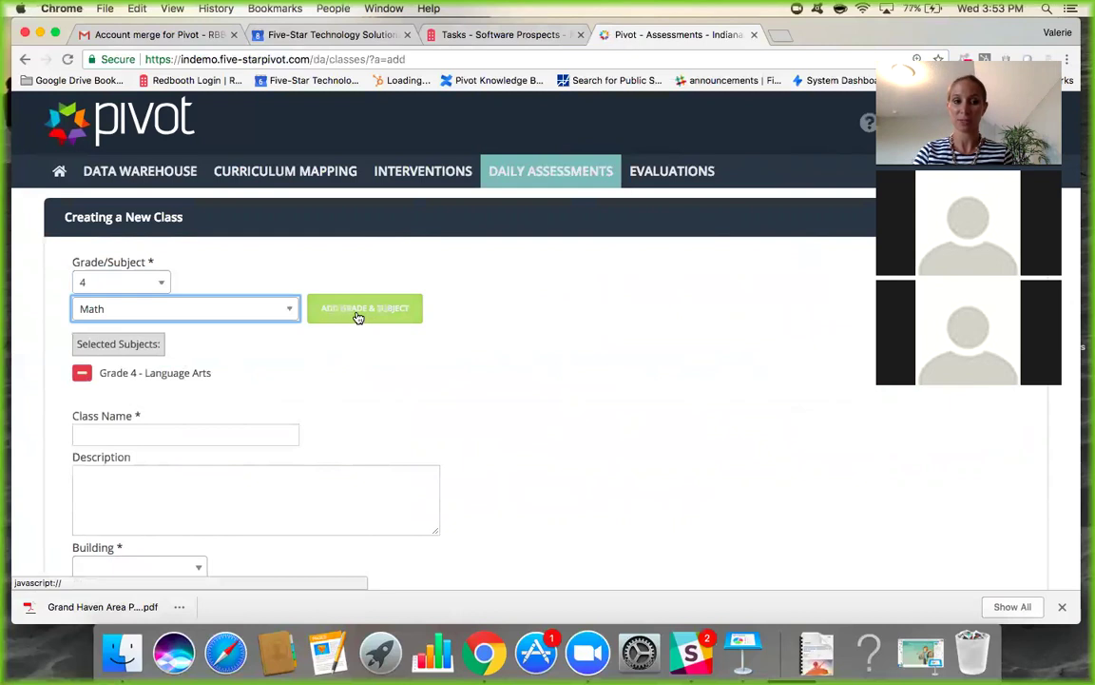
left_click(357, 317)
Name the class from a saved suggestion, ending it with 'Sandbox 2018-19 Term 1'.
scroll(271, 409, "down", 2)
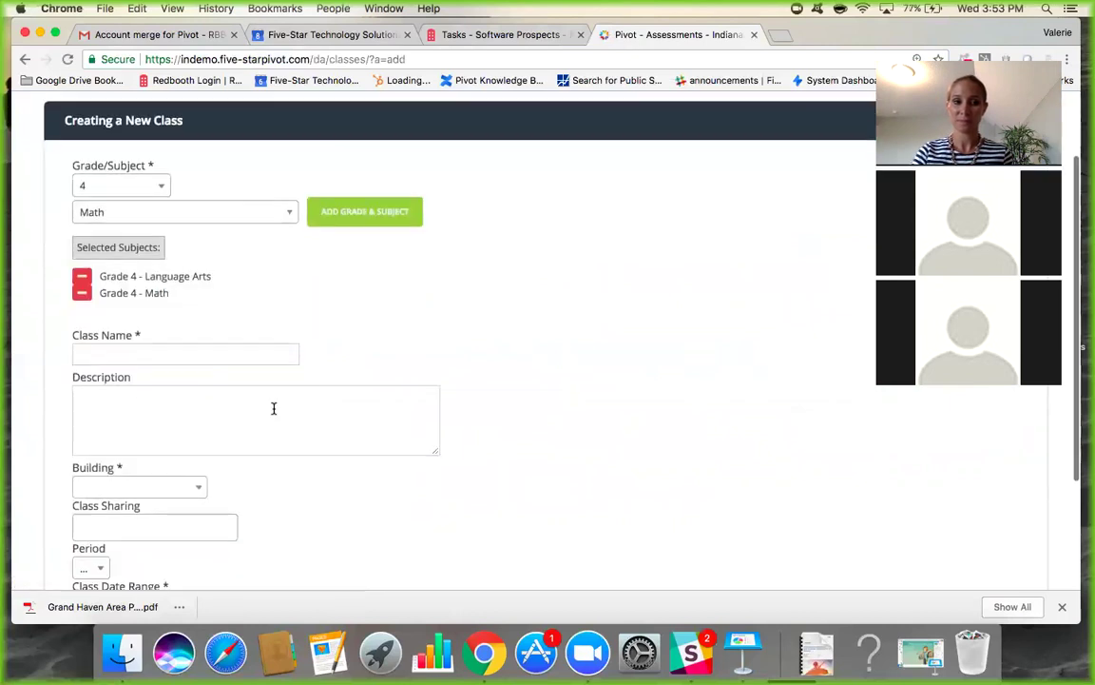
left_click(196, 343)
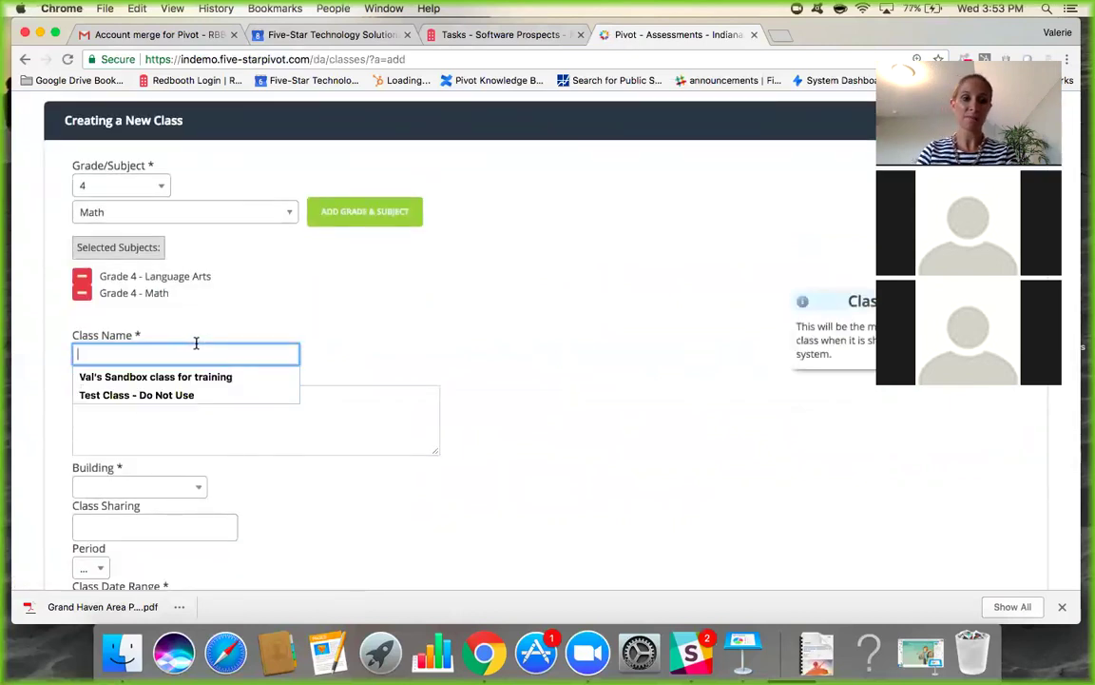
left_click(190, 378)
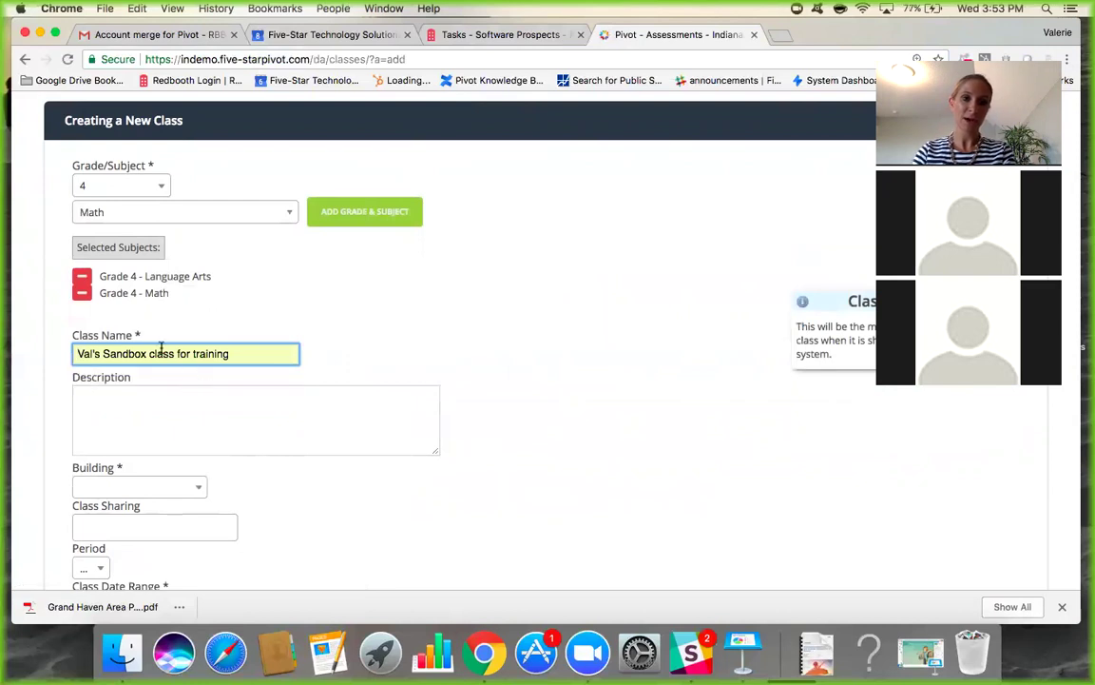
left_click_drag(150, 354, 237, 353)
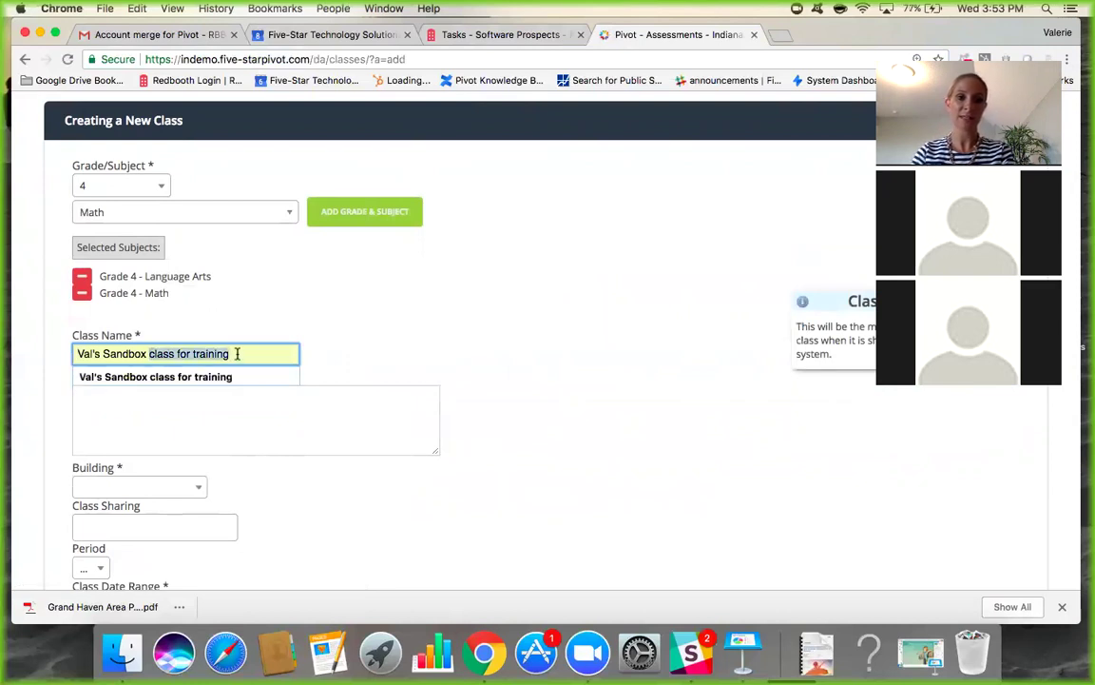
key("BackSpace")
type("Po")
key("BackSpace")
key("BackSpace")
type("2018-19 Term 1")
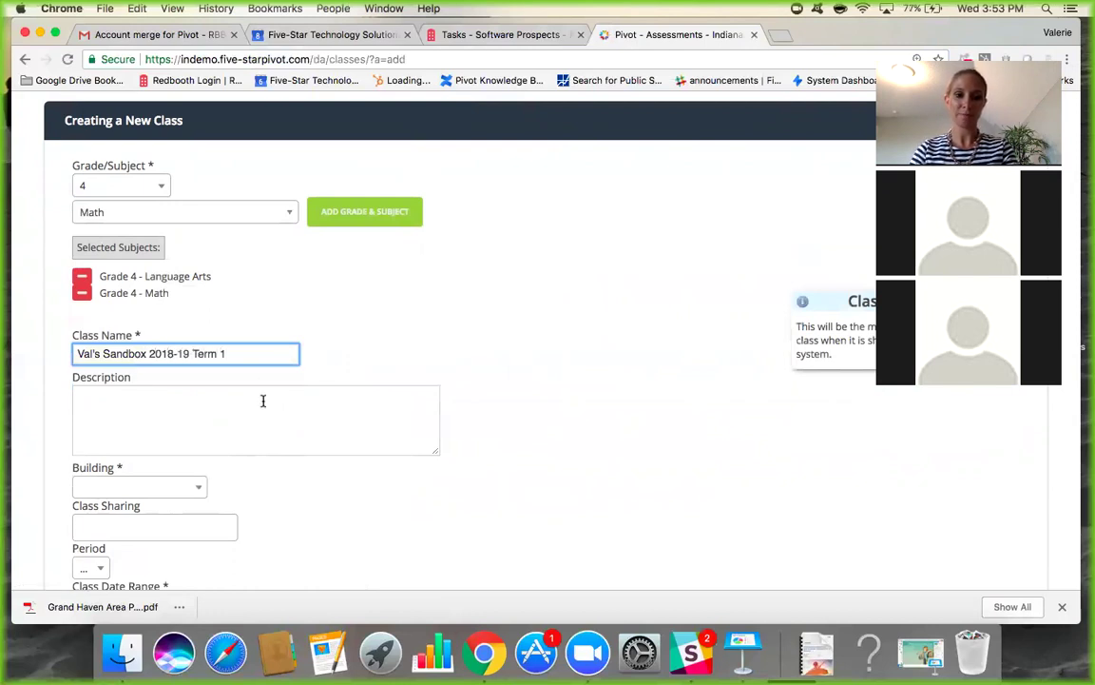
scroll(263, 400, "down", 2)
Write the class description as the teacher's class for Demo.
left_click(208, 350)
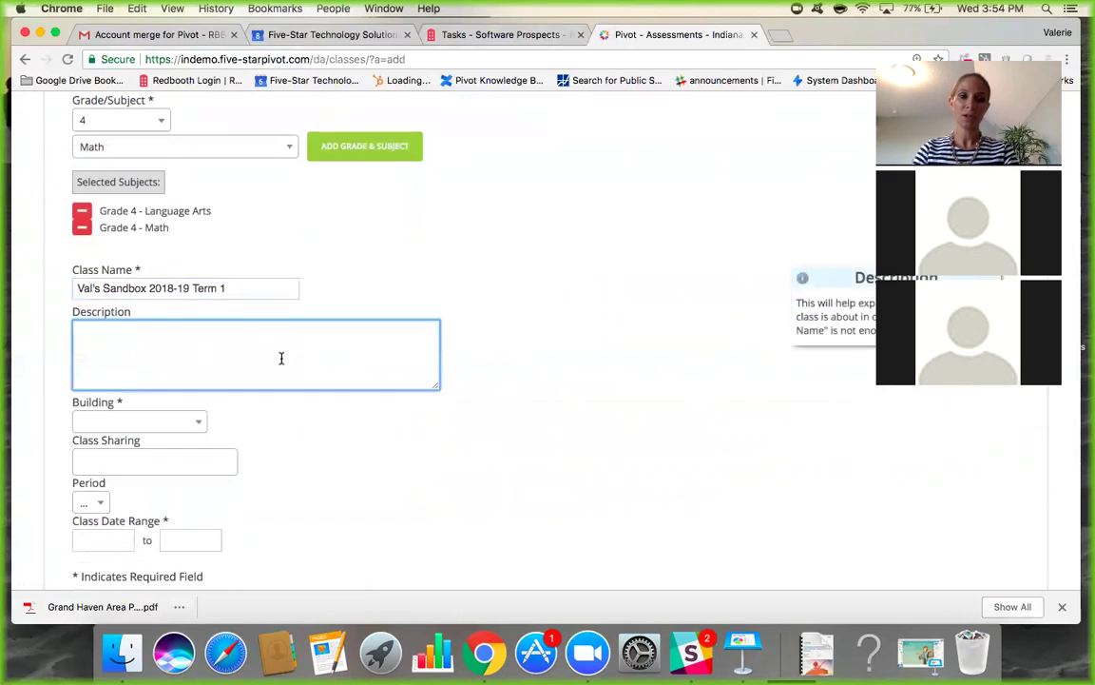
scroll(281, 358, "down", 1)
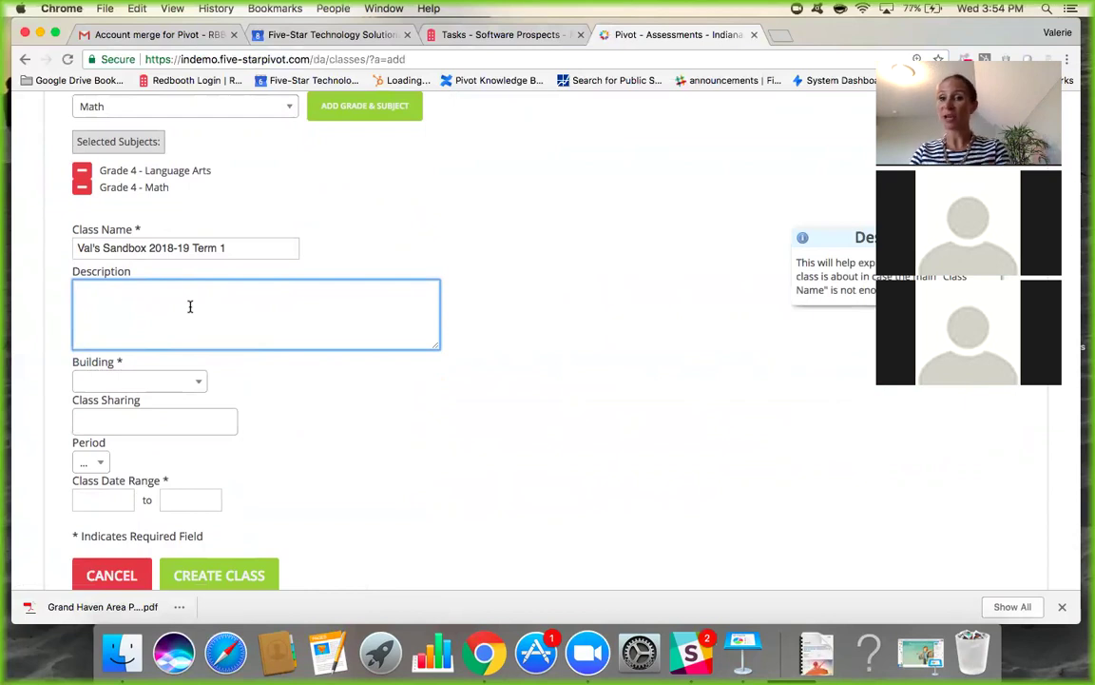
type("V")
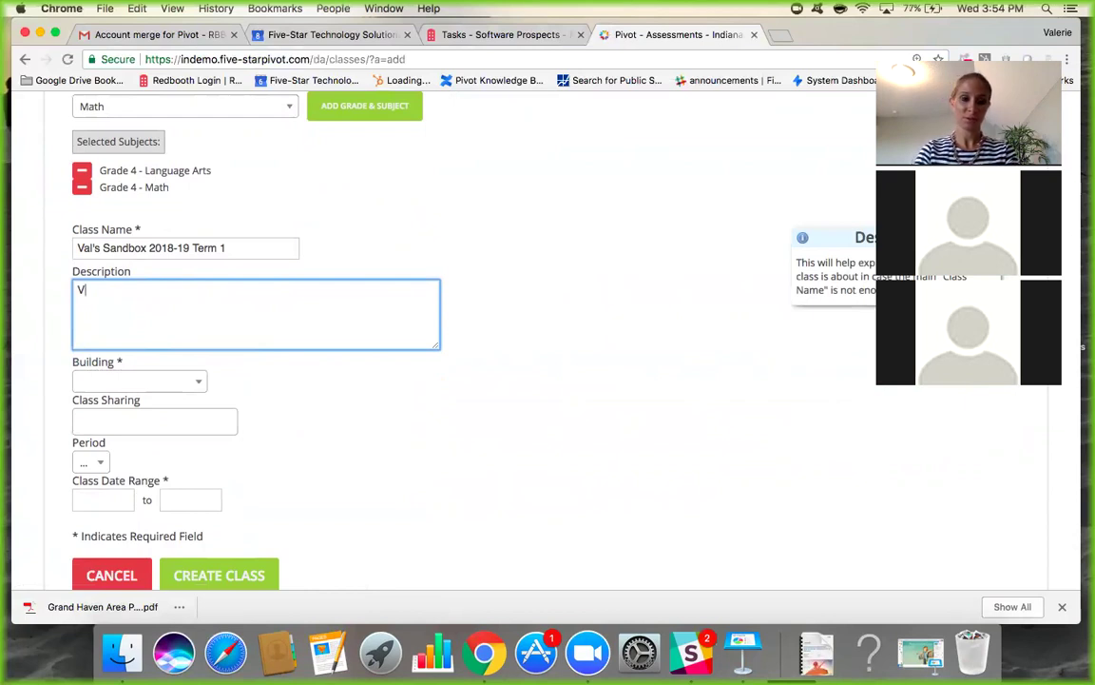
type("al's class for Demo")
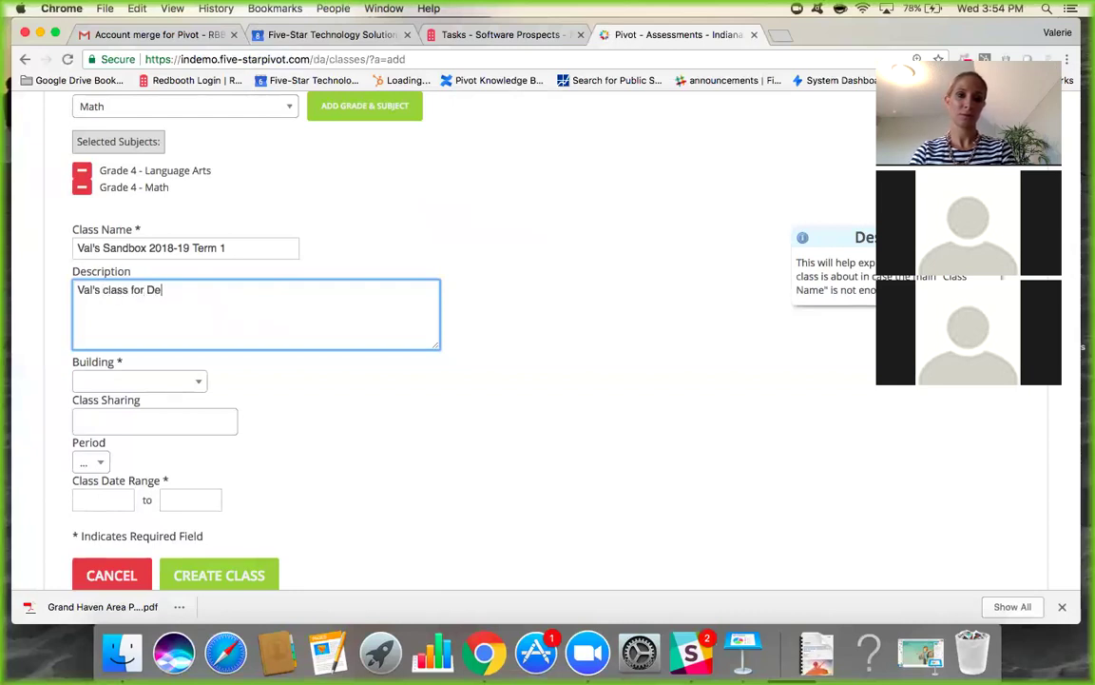
Set the class building to Demo Mid 48.
left_click(131, 385)
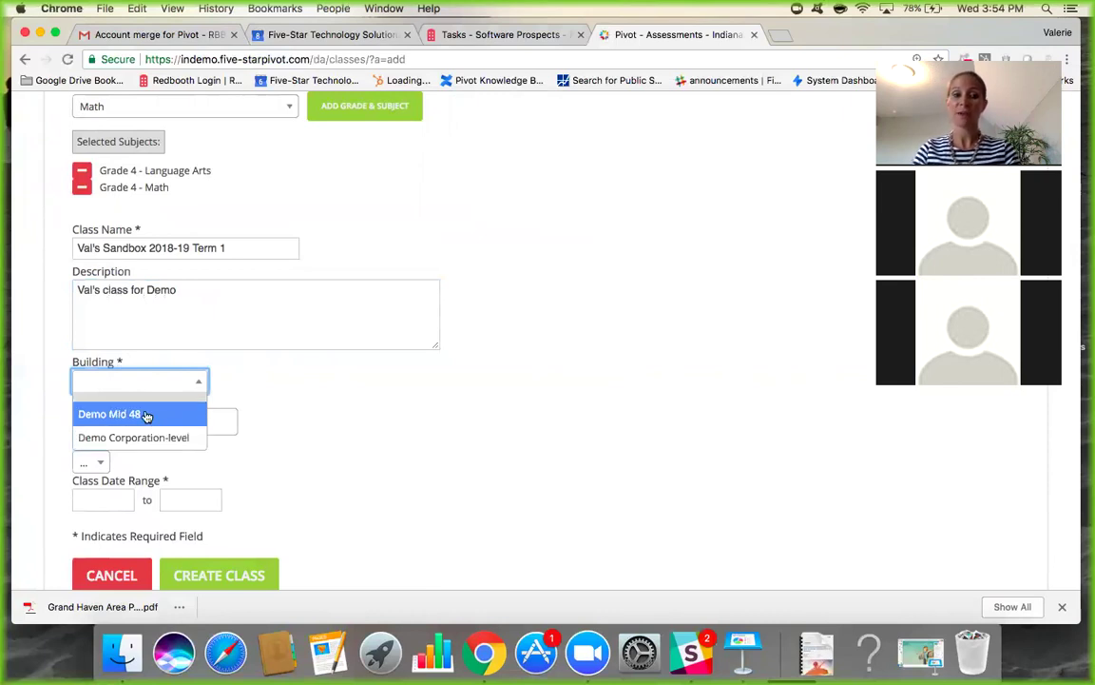
left_click(147, 415)
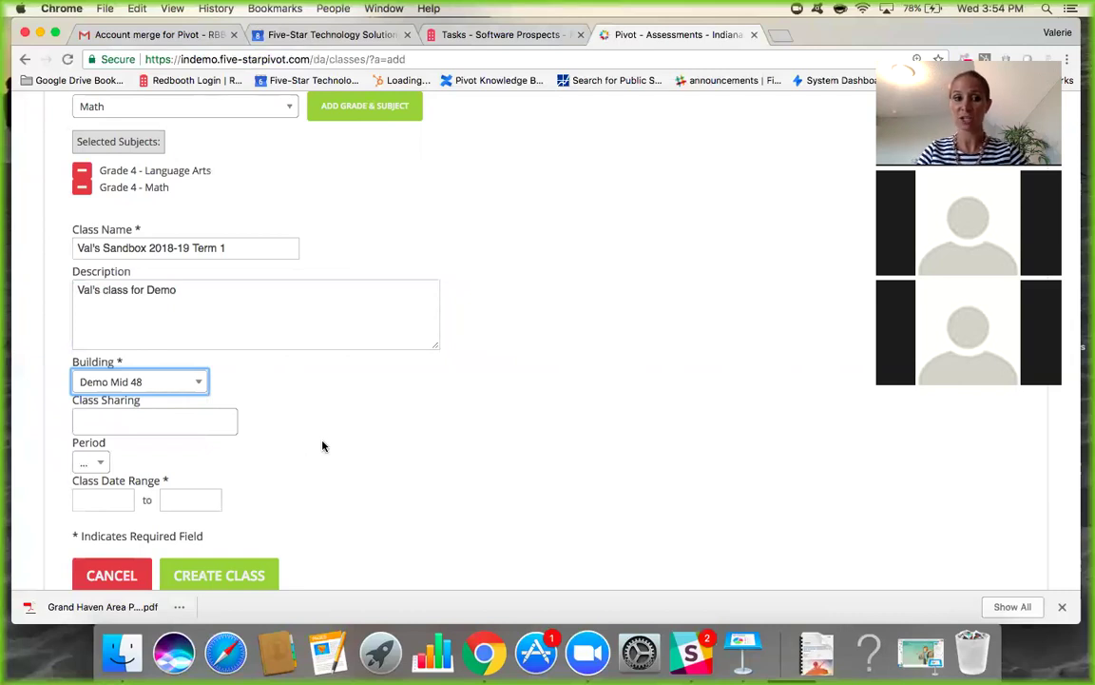
scroll(201, 447, "down", 3)
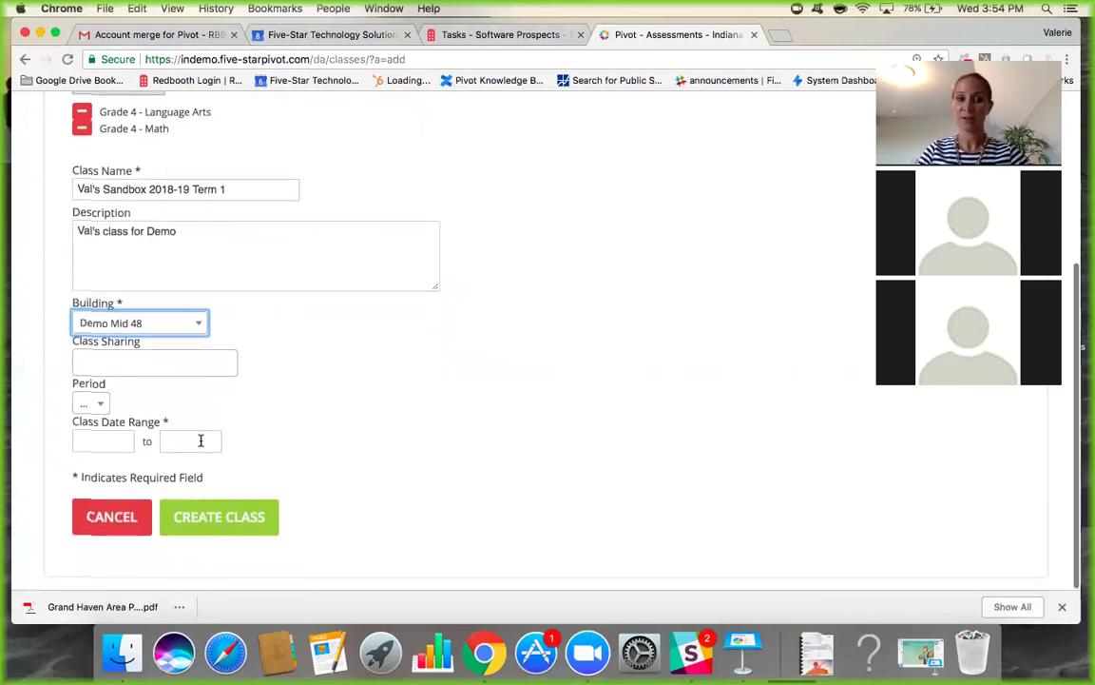
left_click(197, 362)
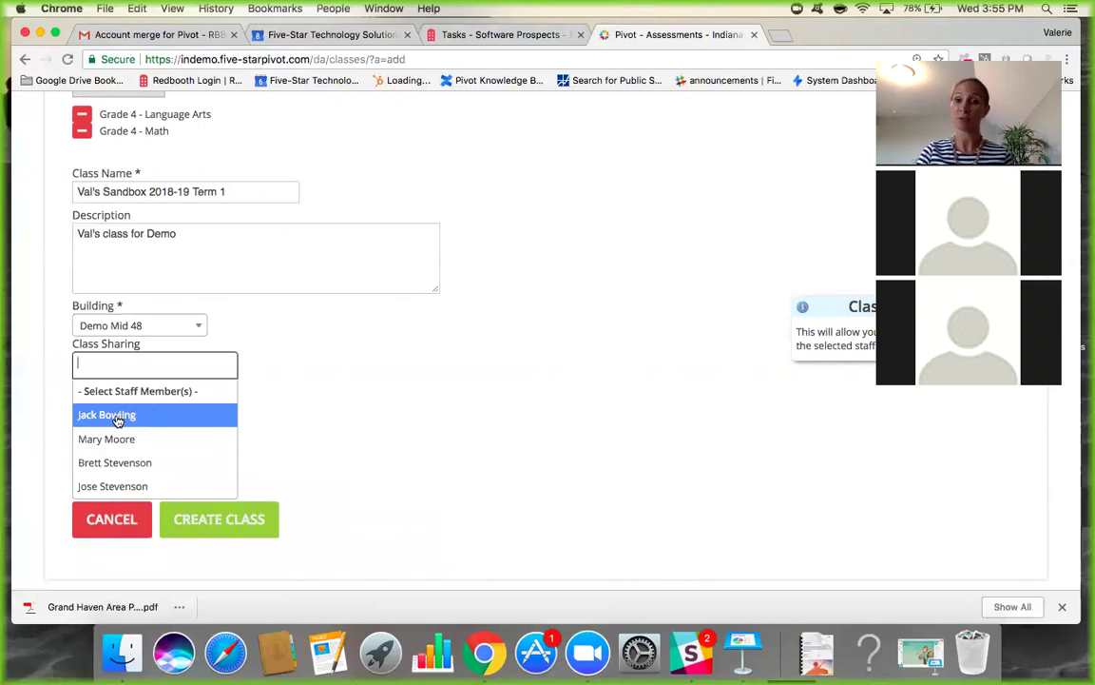
Share the class with two staff members.
left_click(118, 416)
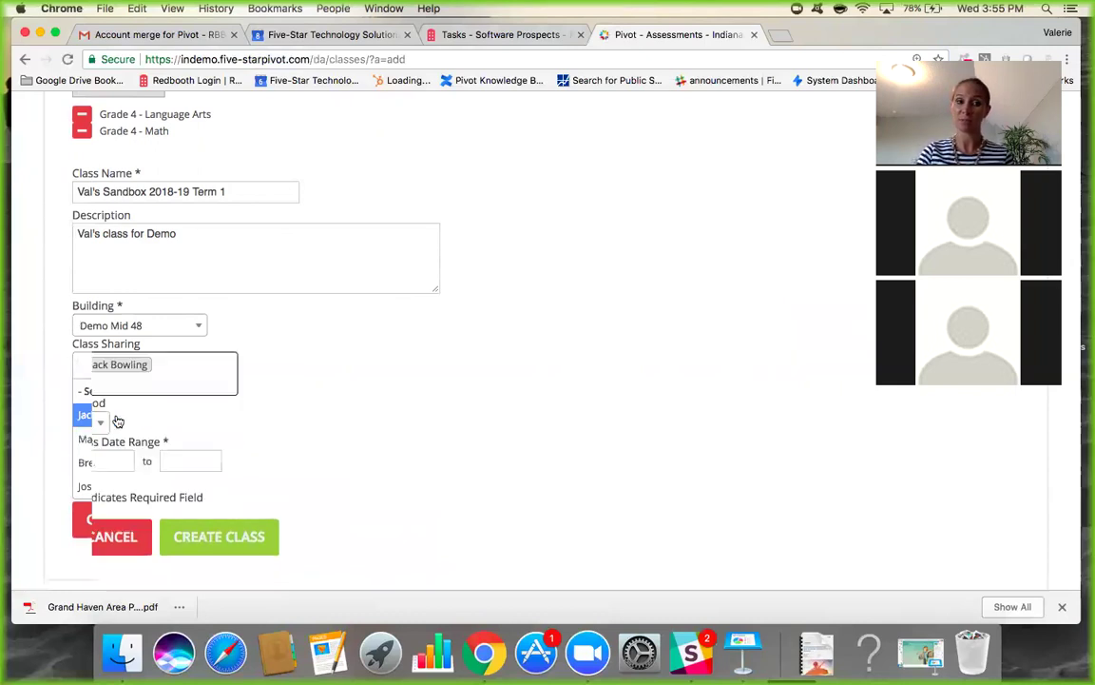
left_click(178, 383)
left_click(142, 479)
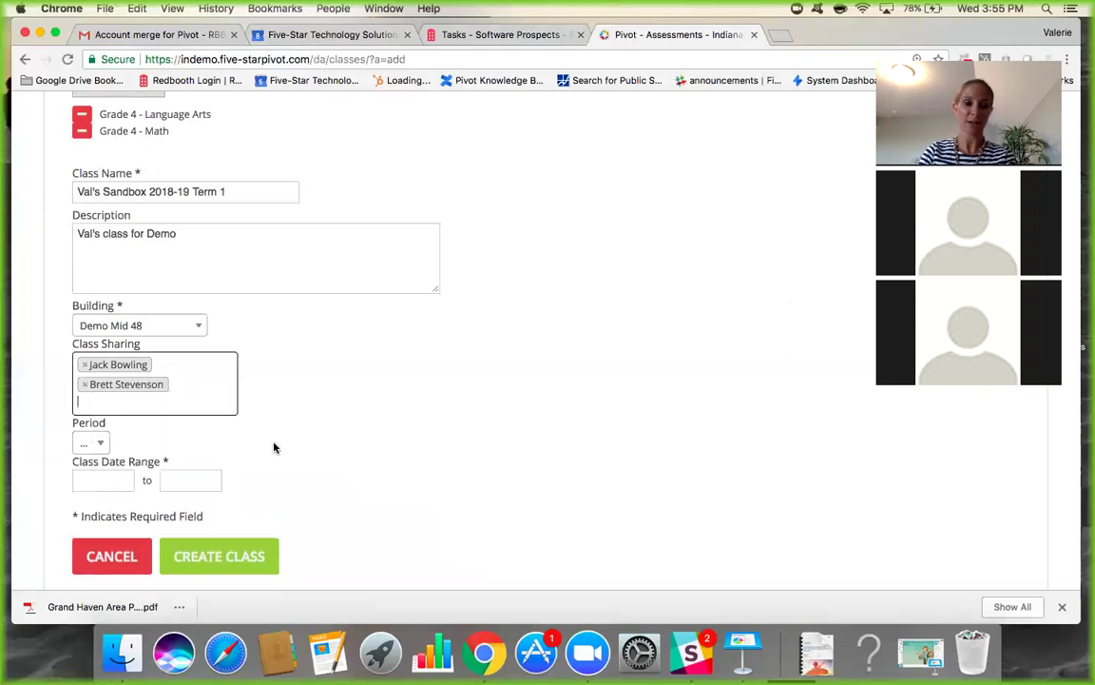
scroll(274, 448, "down", 1)
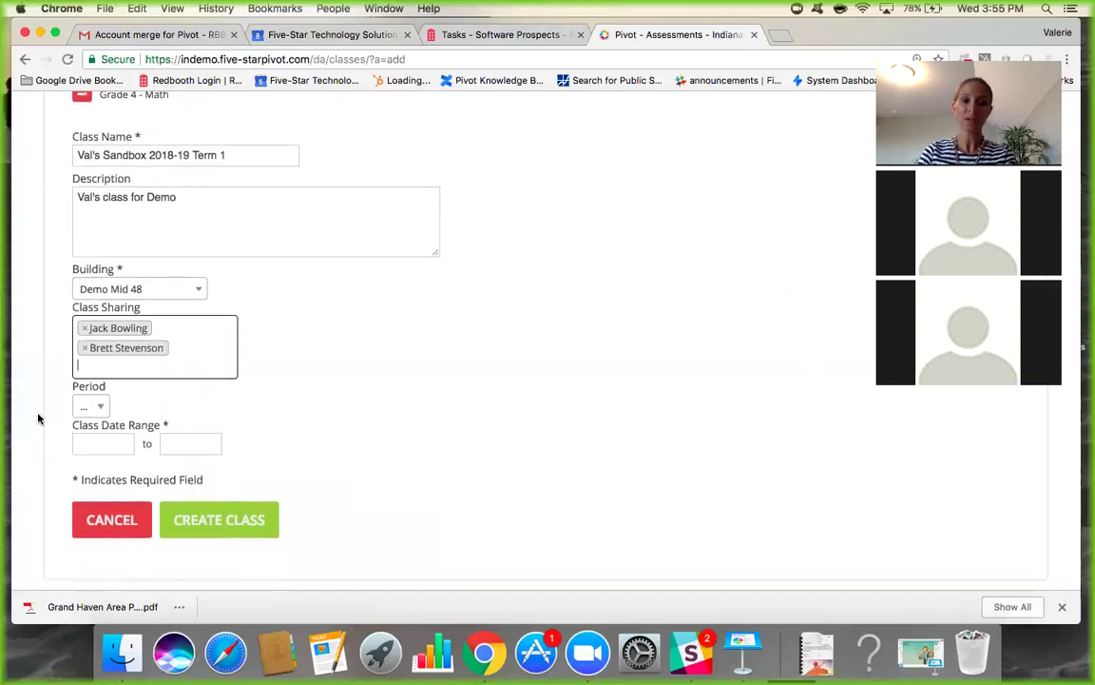
Set the class date range from 08/08/2018 to 08/22/2019.
left_click(122, 447)
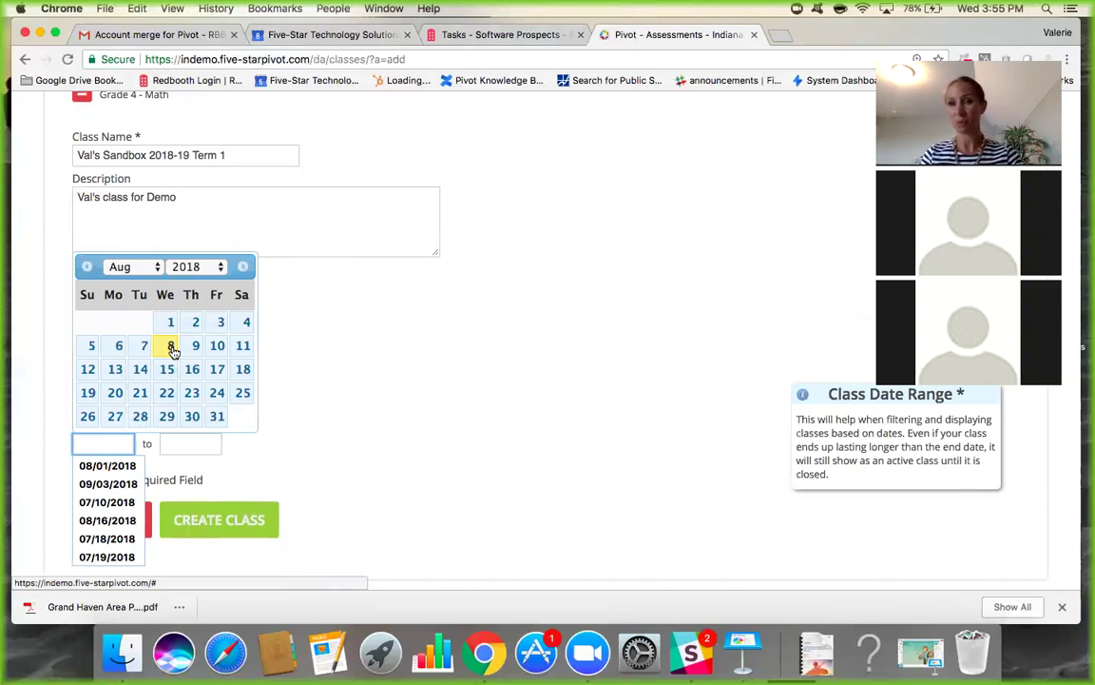
left_click(171, 346)
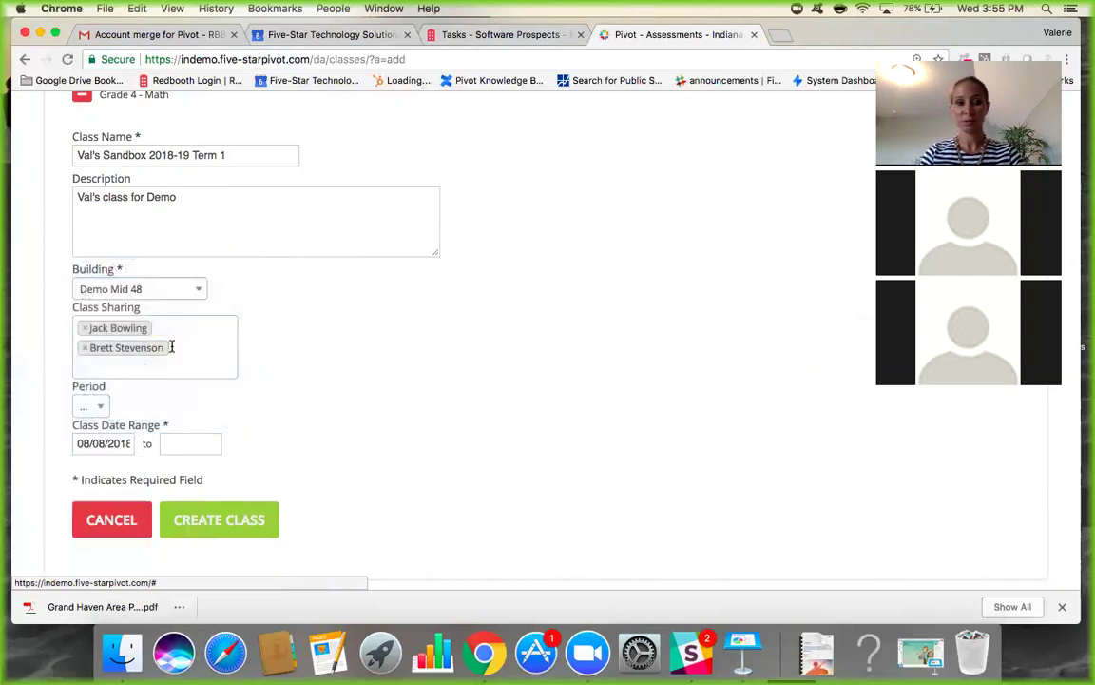
left_click(188, 444)
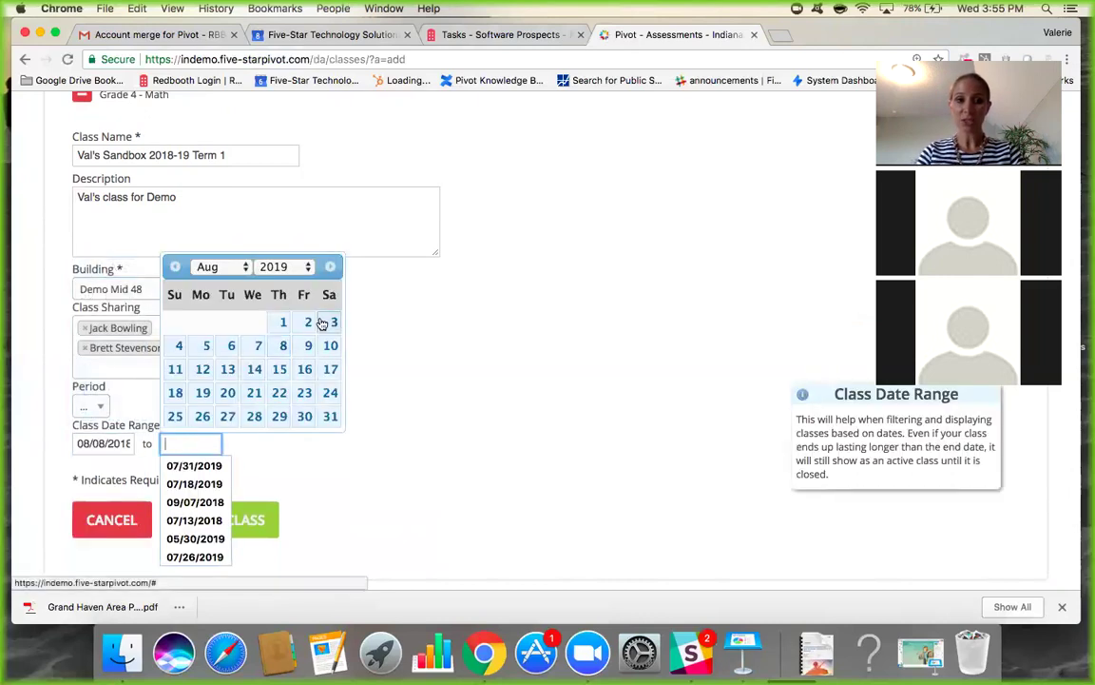
left_click(284, 393)
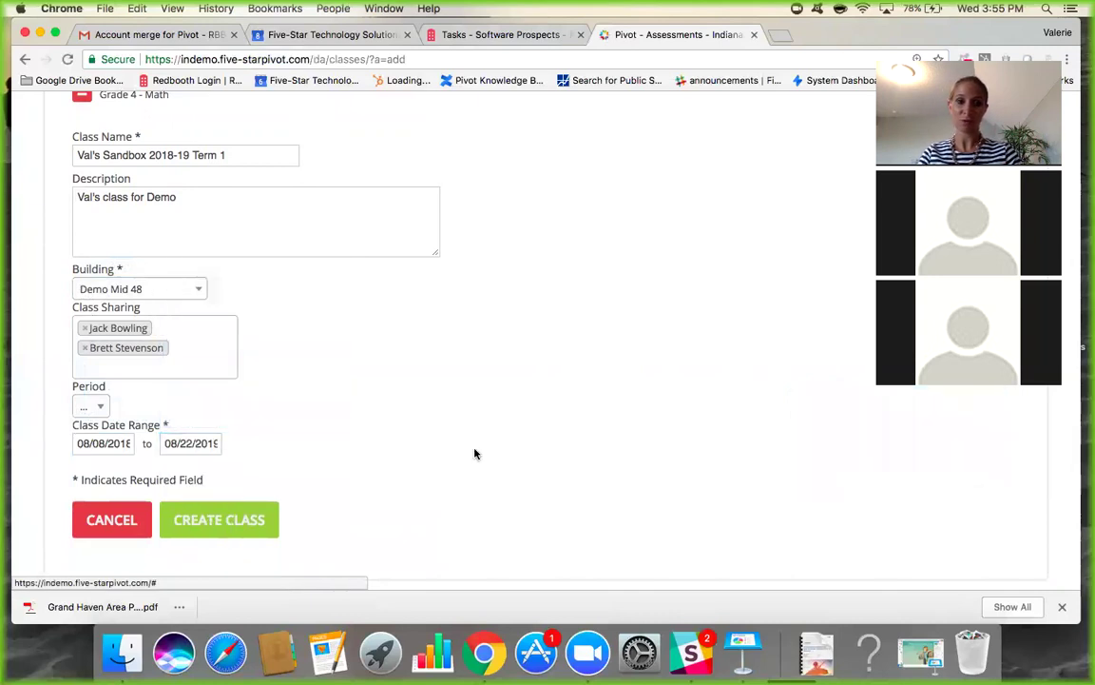
left_click(240, 524)
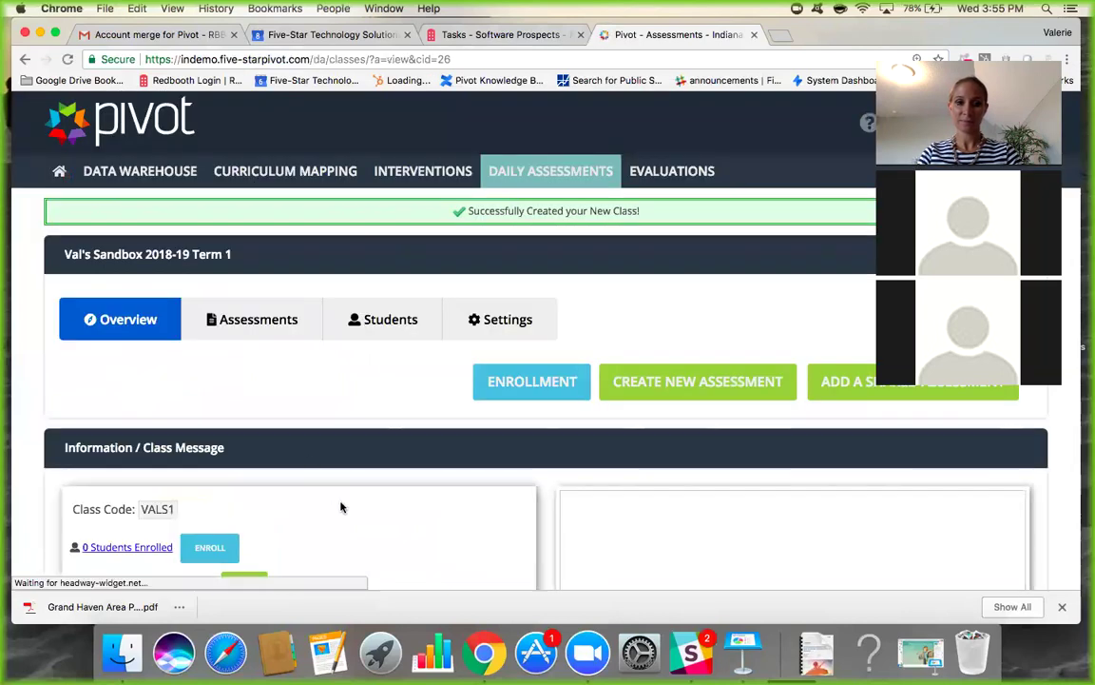
scroll(341, 507, "down", 4)
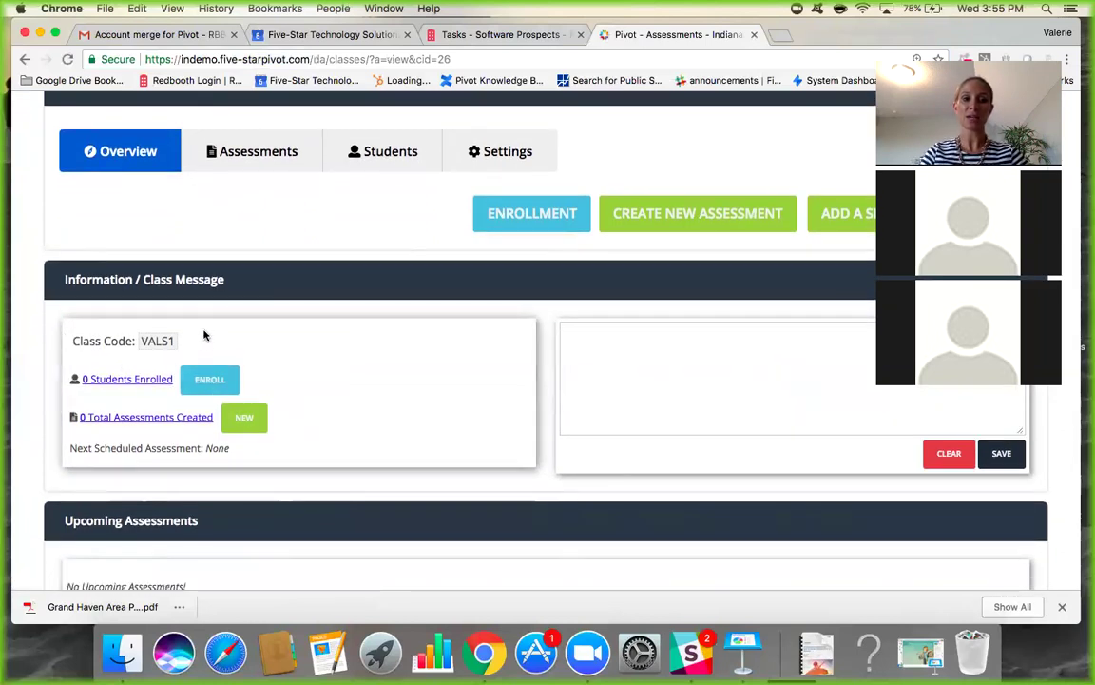
left_click_drag(71, 340, 181, 345)
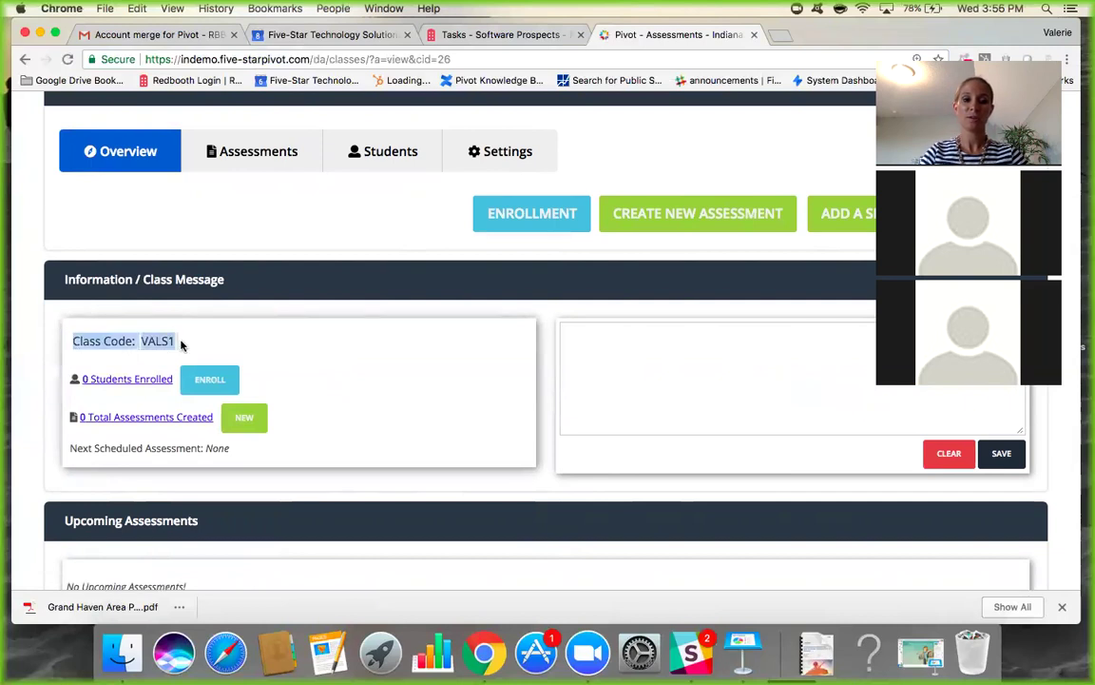
left_click(229, 340)
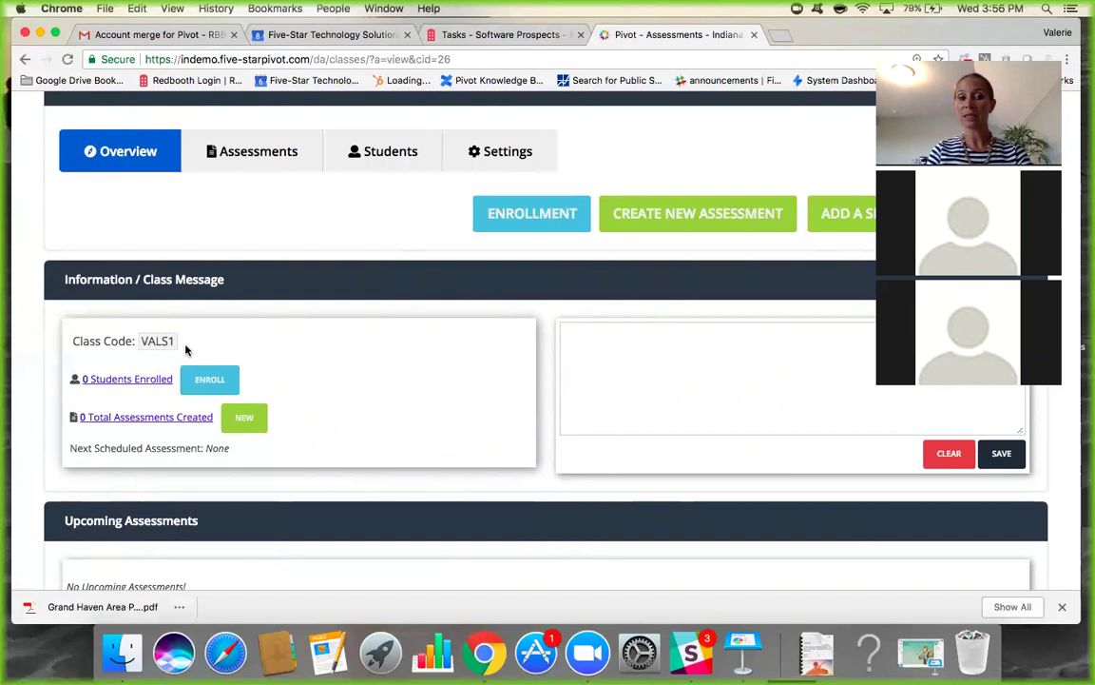
left_click_drag(173, 344, 139, 342)
left_click(193, 348)
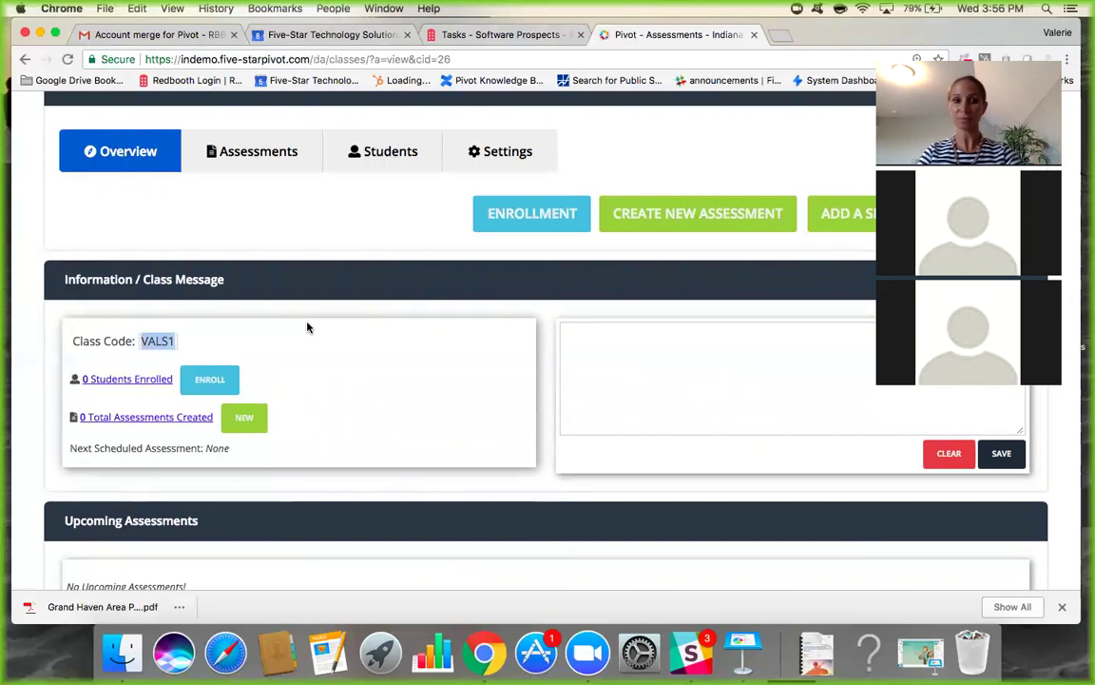
scroll(436, 394, "up", 3)
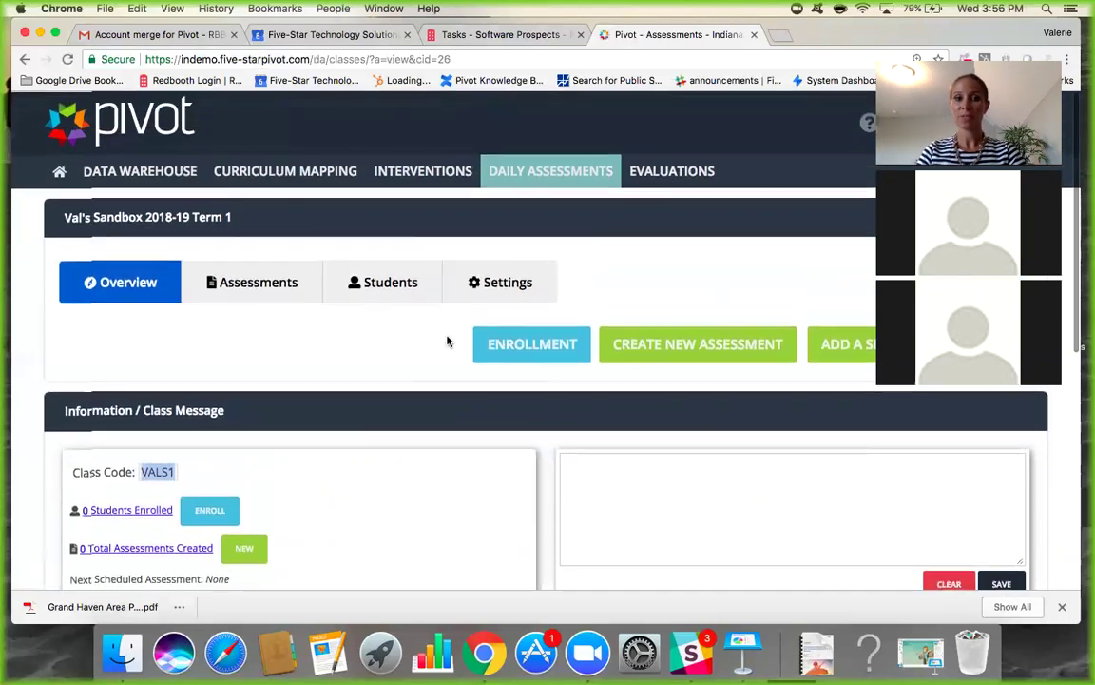
left_click(382, 281)
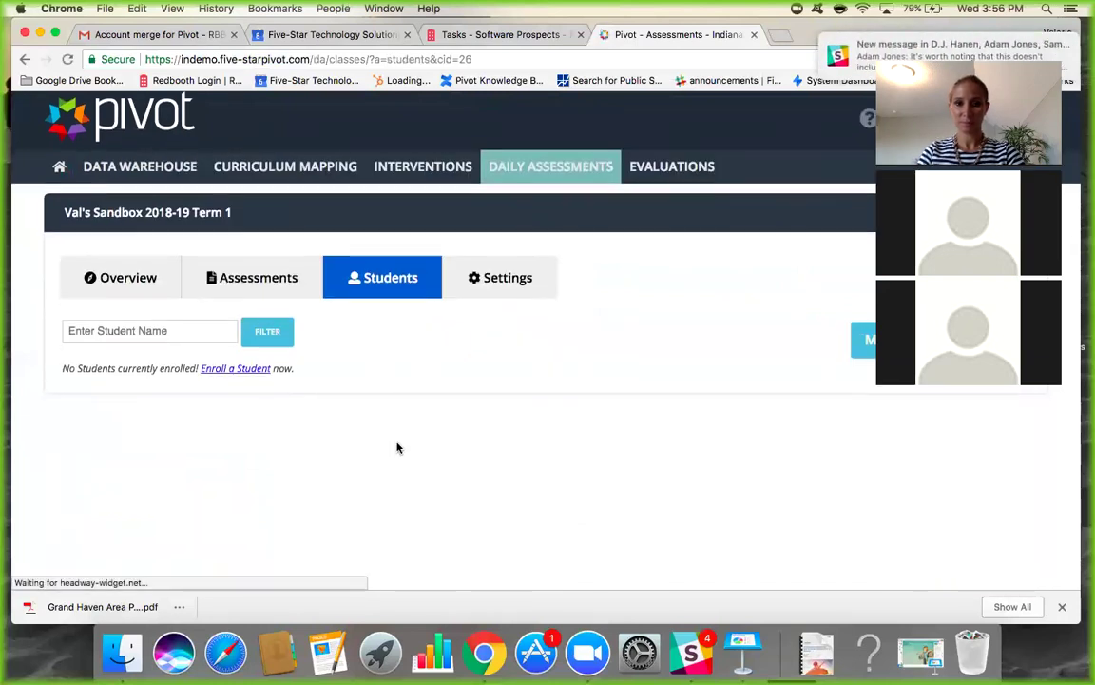
Check student enrollment with school year 2018-2019, then view the class's empty Assessments page.
left_click(234, 370)
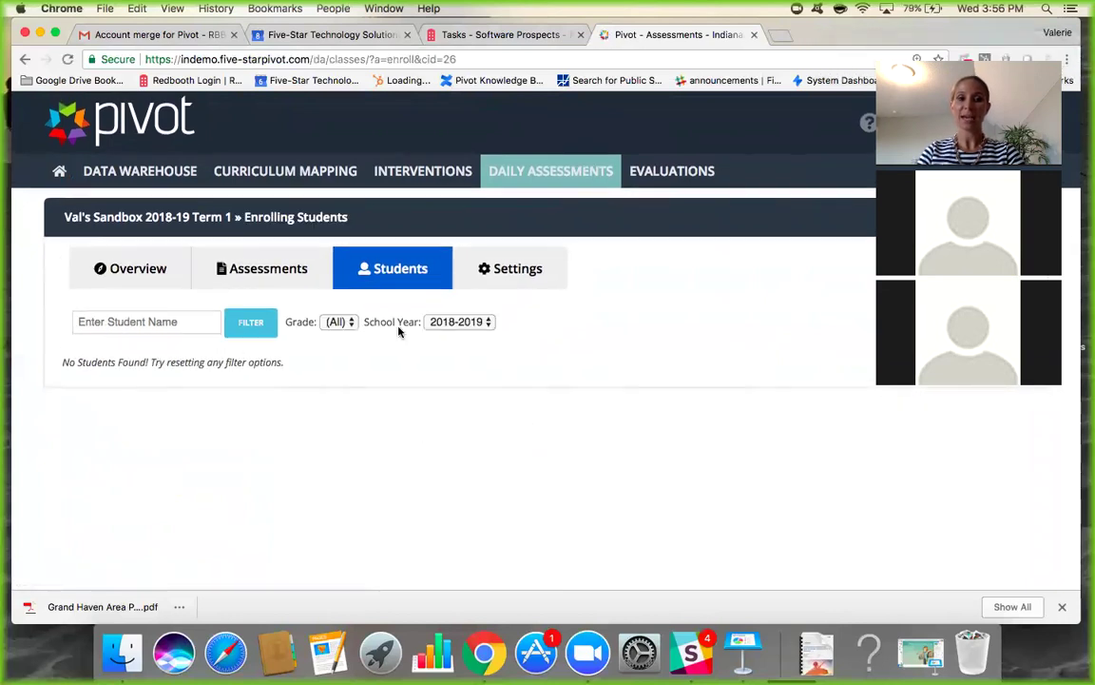
left_click(462, 322)
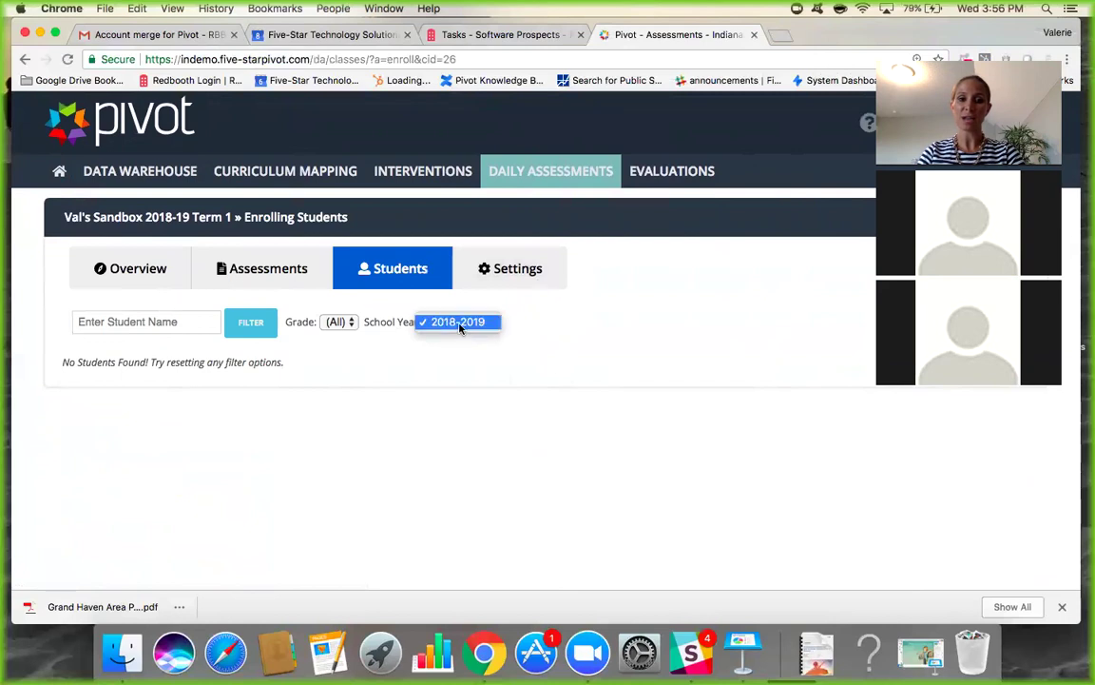
left_click(459, 323)
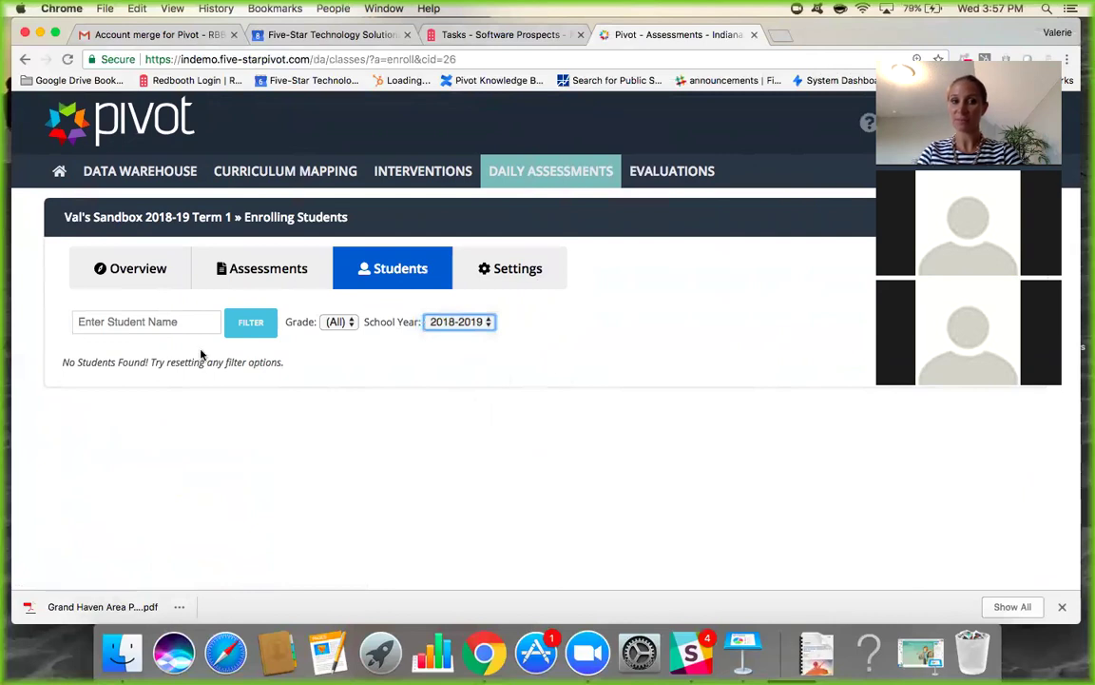
left_click(254, 276)
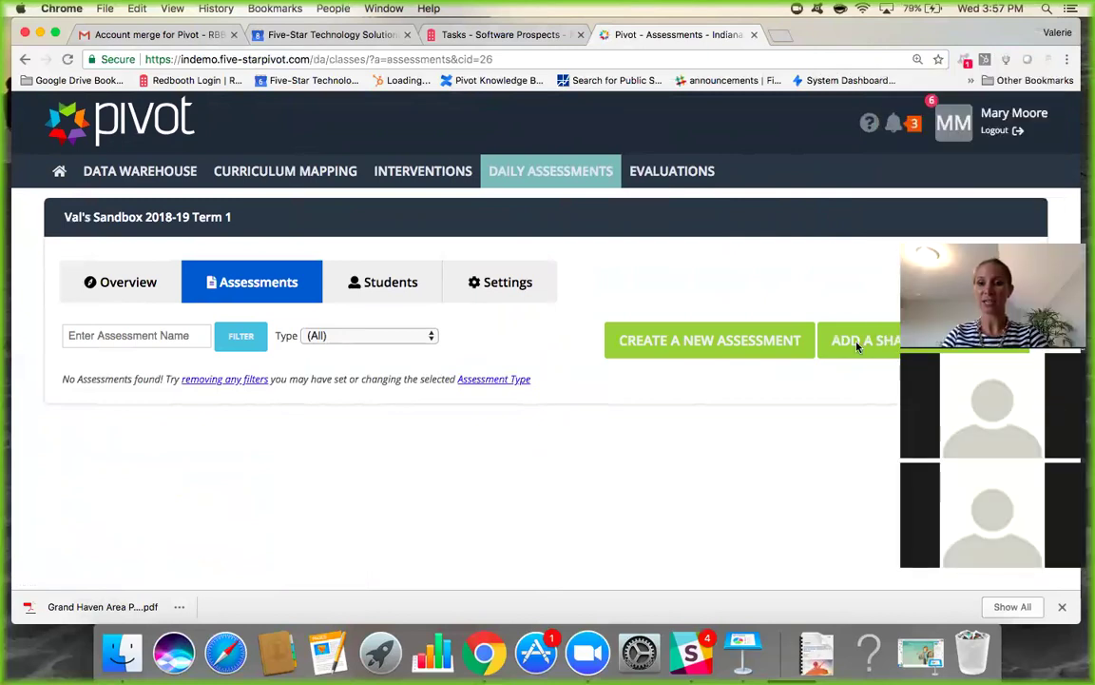
In the Shared Assessments library, filter by name for 'Grade 1', then 'Grade 3'.
left_click(858, 344)
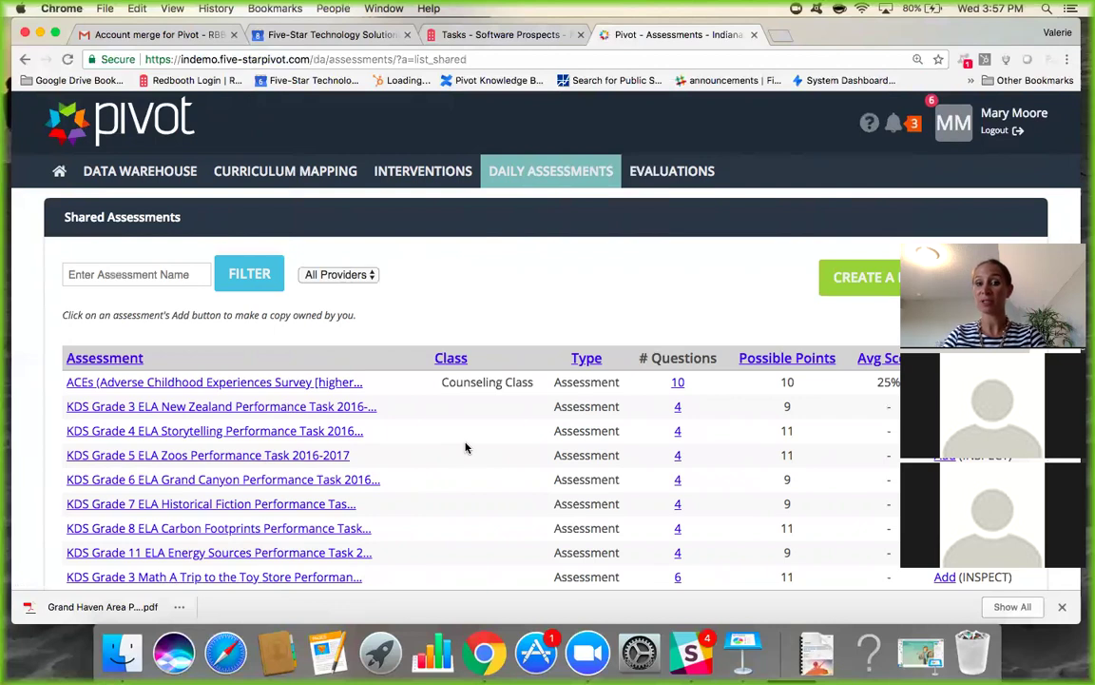
scroll(466, 447, "down", 2)
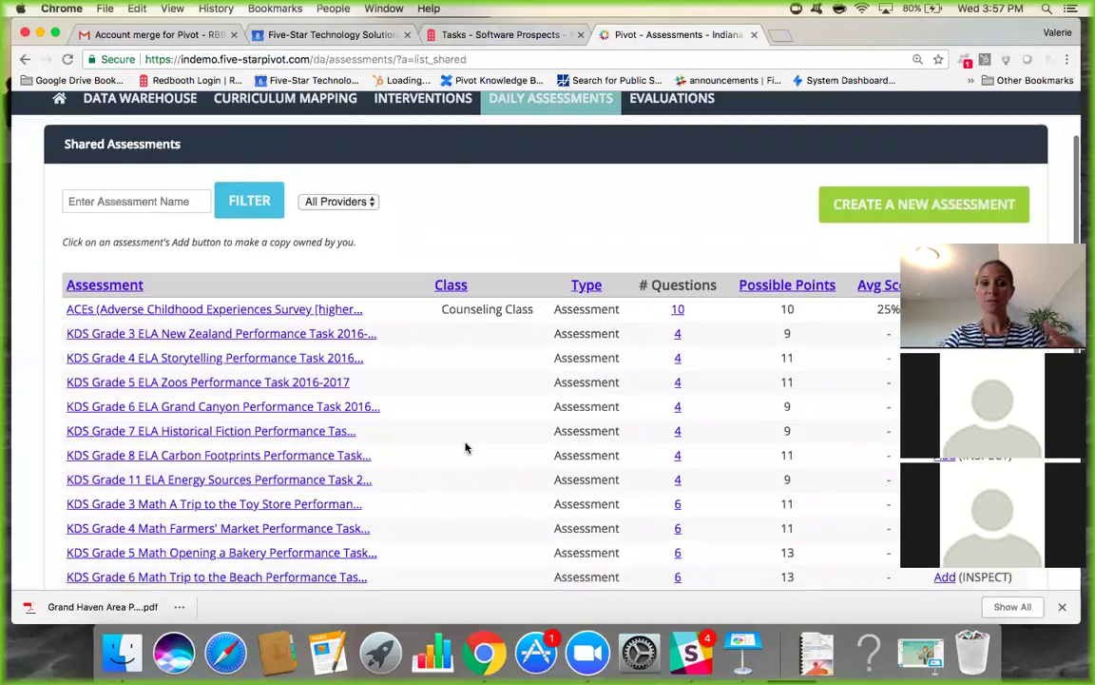
left_click(145, 202)
type("Grade 1")
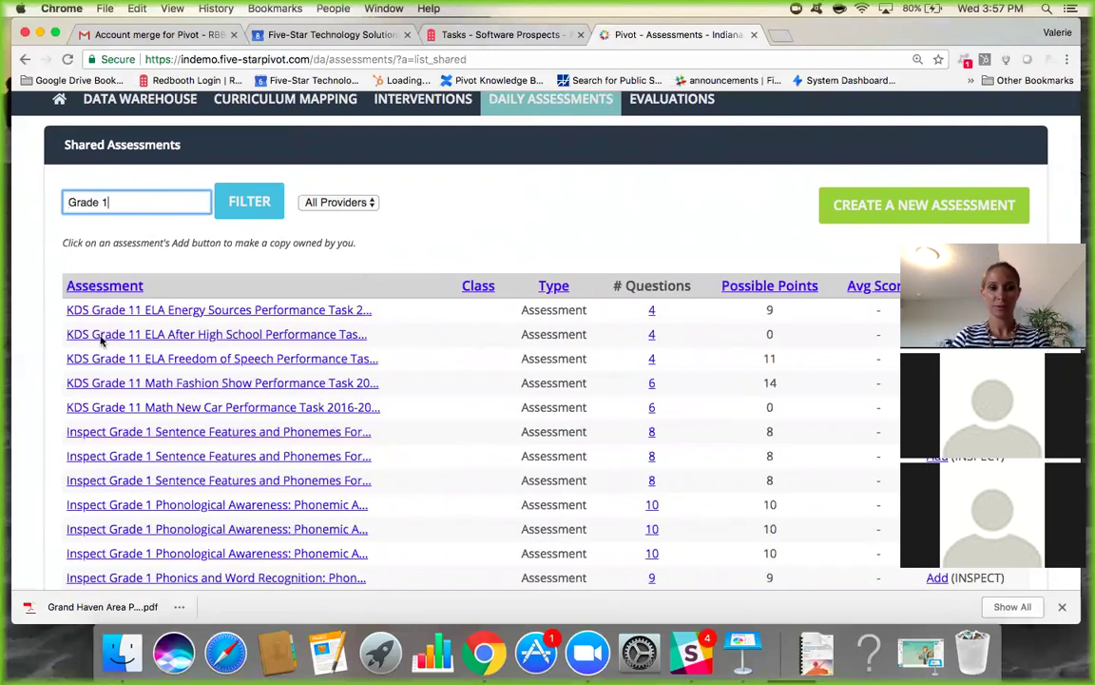
scroll(147, 485, "down", 4)
scroll(150, 487, "up", 4)
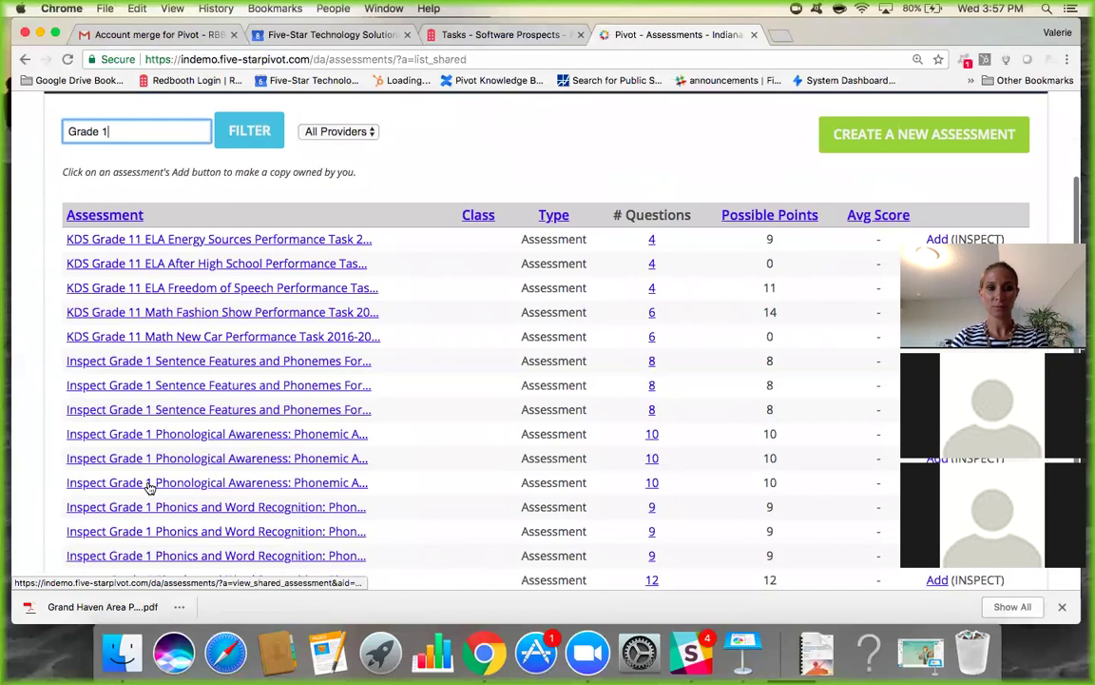
key("BackSpace")
type("3")
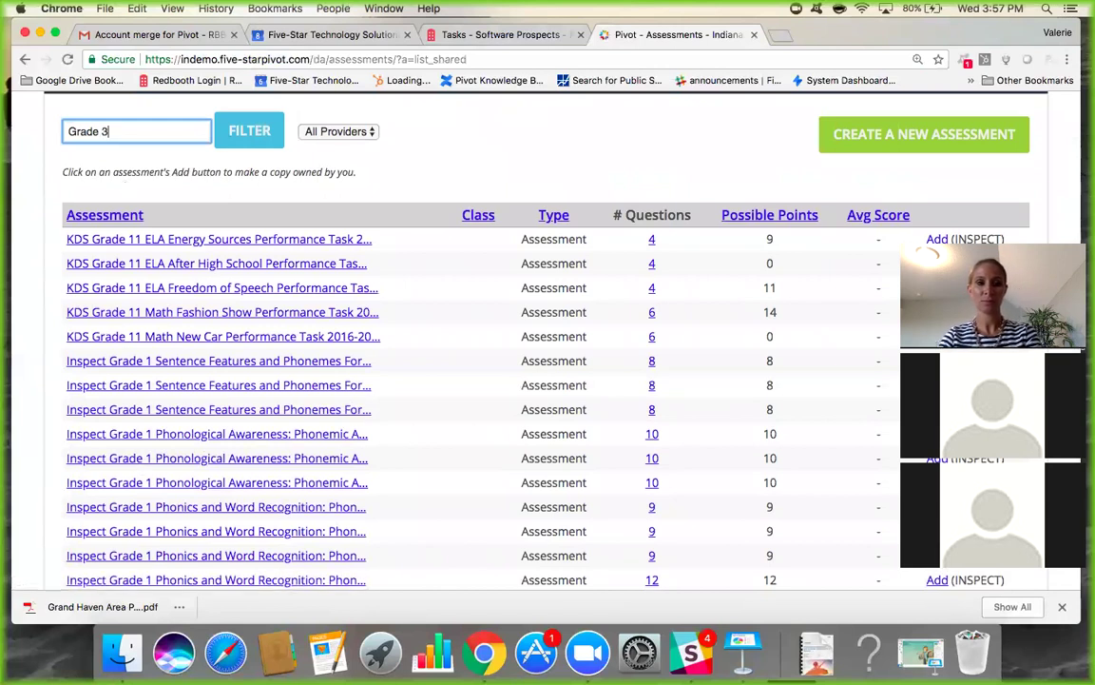
scroll(161, 390, "down", 2)
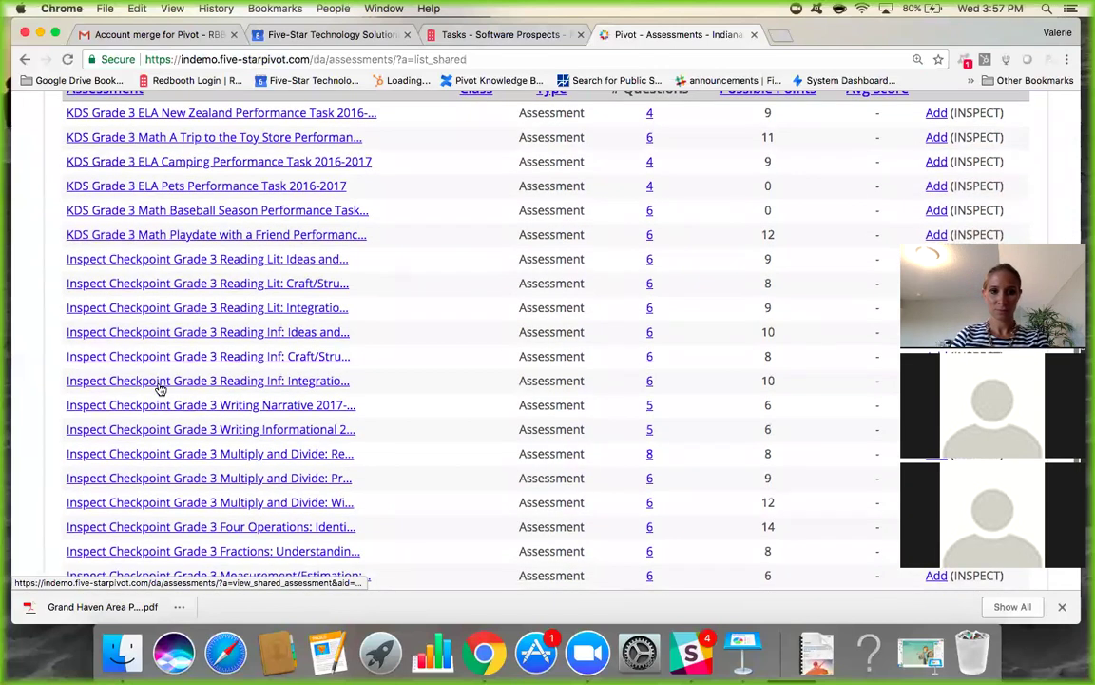
scroll(159, 386, "up", 4)
Search the shared assessments for 'Diagnostic', then replace the term with 'Grade 4'.
key("BackSpace")
key("BackSpace")
key("BackSpace")
key("BackSpace")
key("BackSpace")
key("BackSpace")
key("BackSpace")
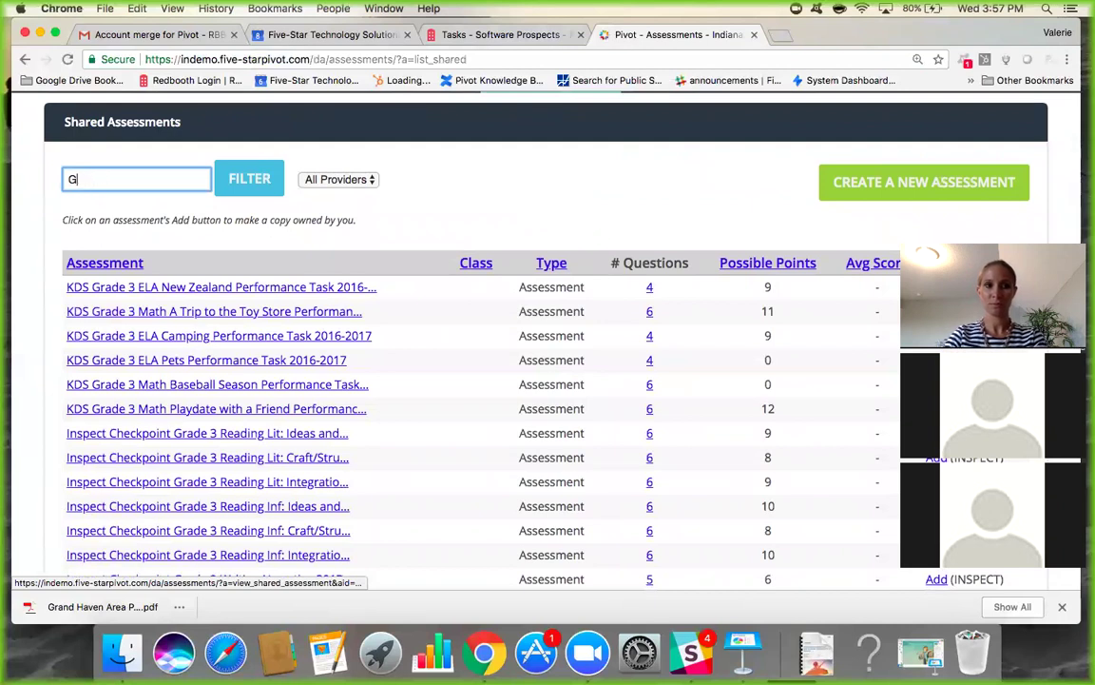
type("Diagnostic")
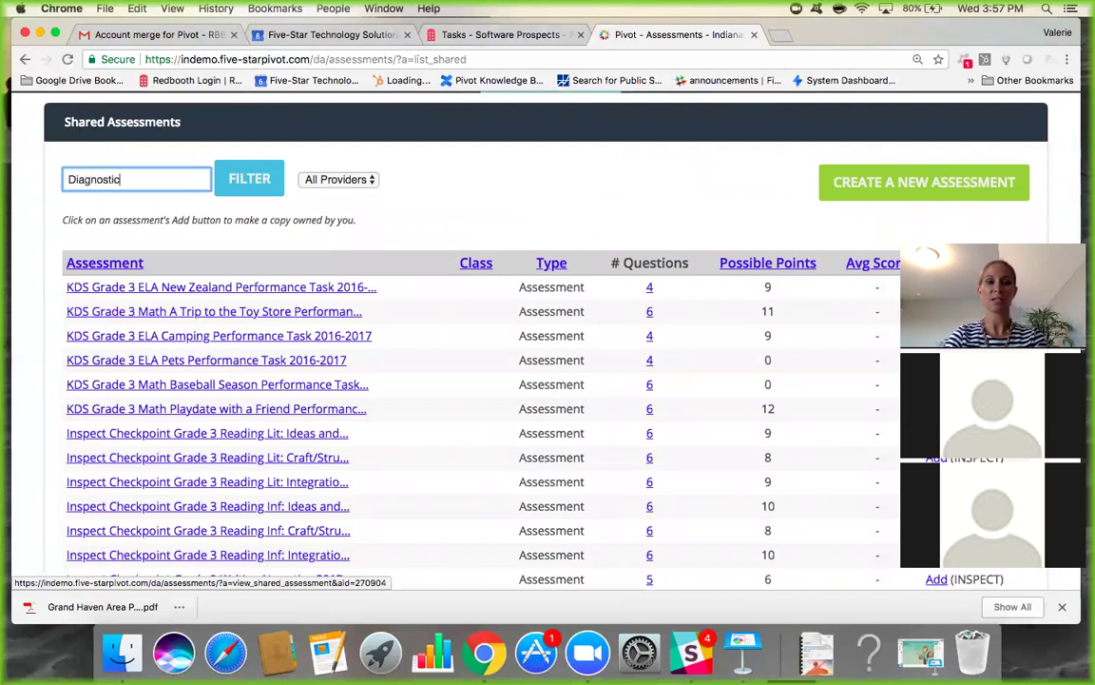
key("Return")
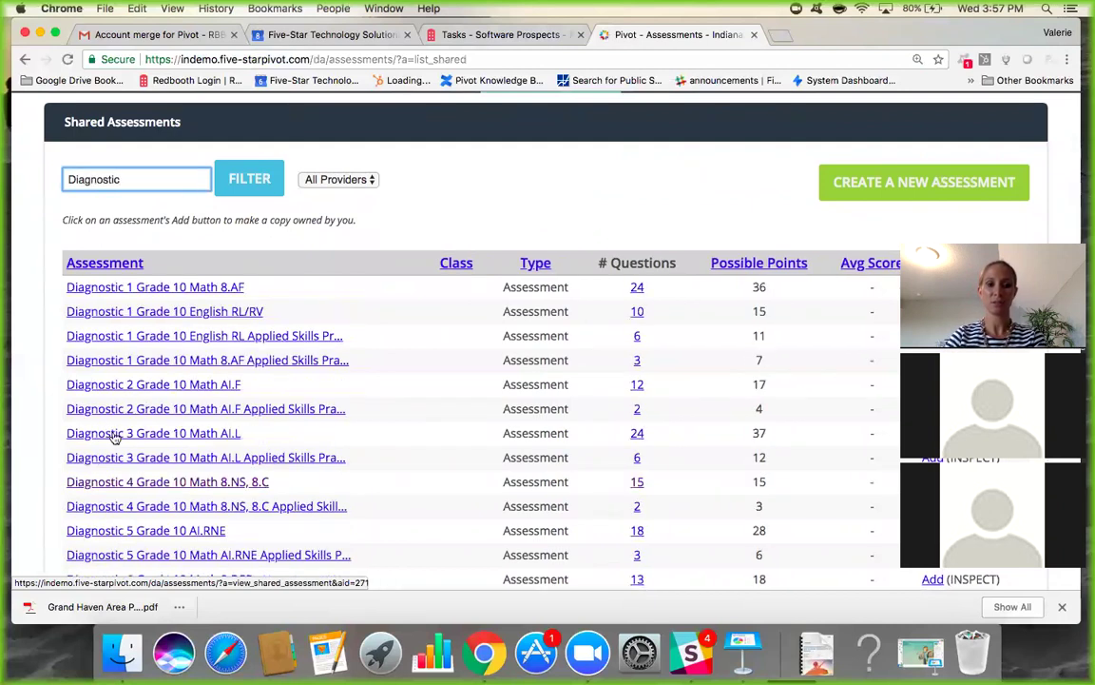
scroll(162, 487, "down", 3)
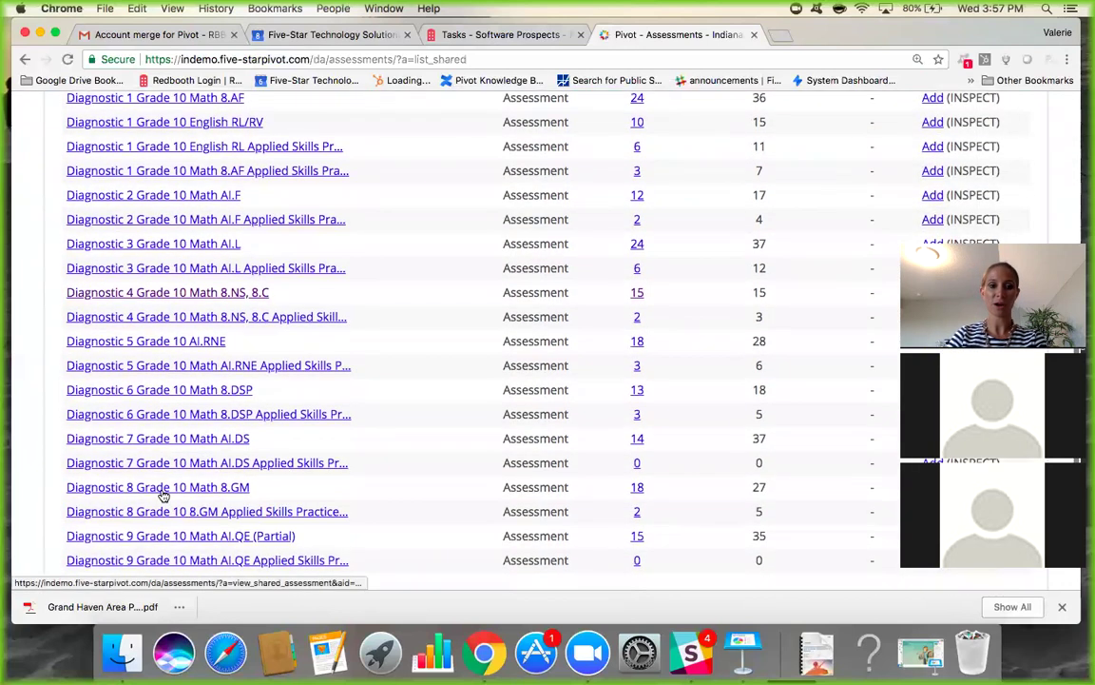
scroll(162, 493, "down", 2)
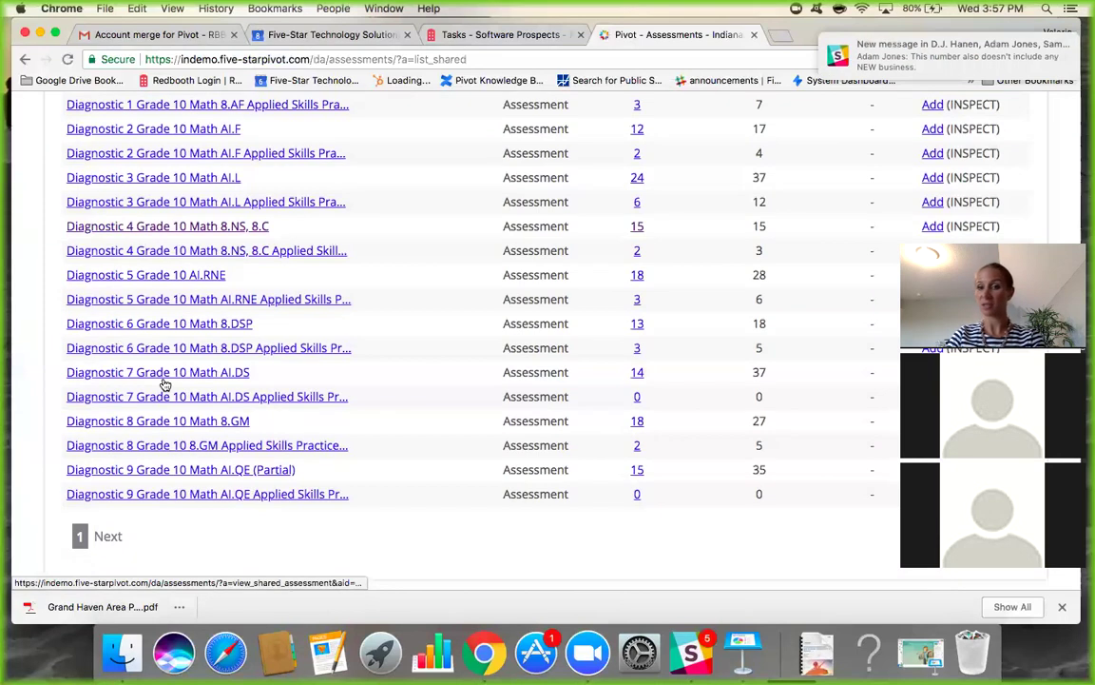
scroll(164, 384, "up", 6)
left_click_drag(134, 223, 68, 218)
key("BackSpace")
type("Grade 4")
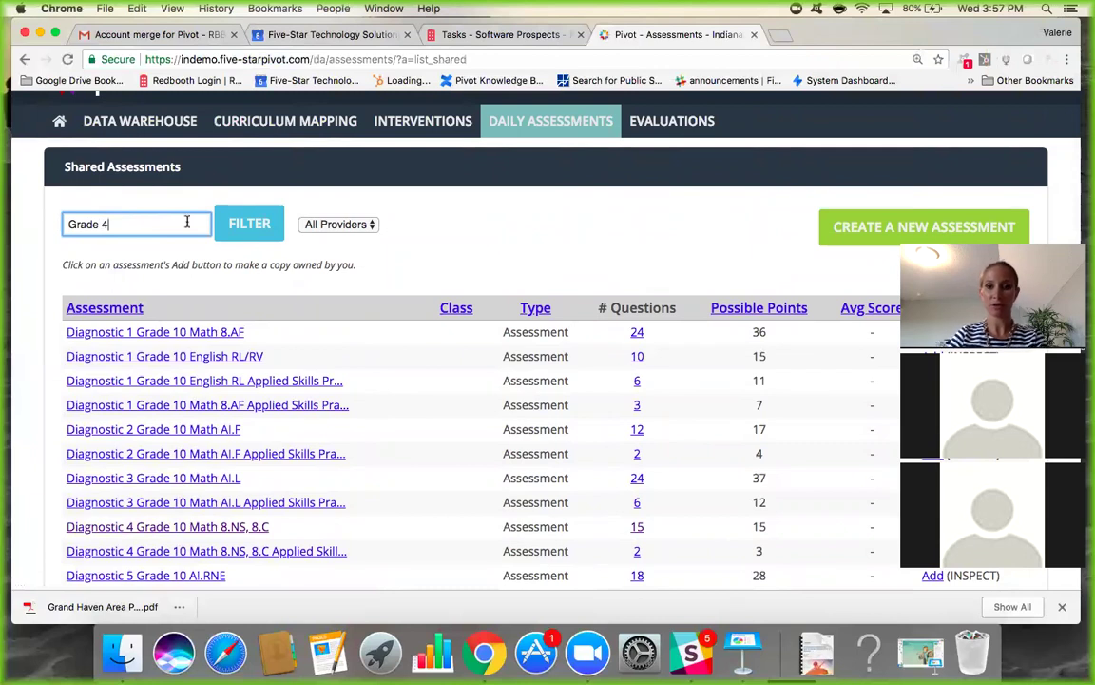
Filter the shared assessments to Grade 4 and browse the results.
left_click(251, 233)
scroll(299, 453, "down", 6)
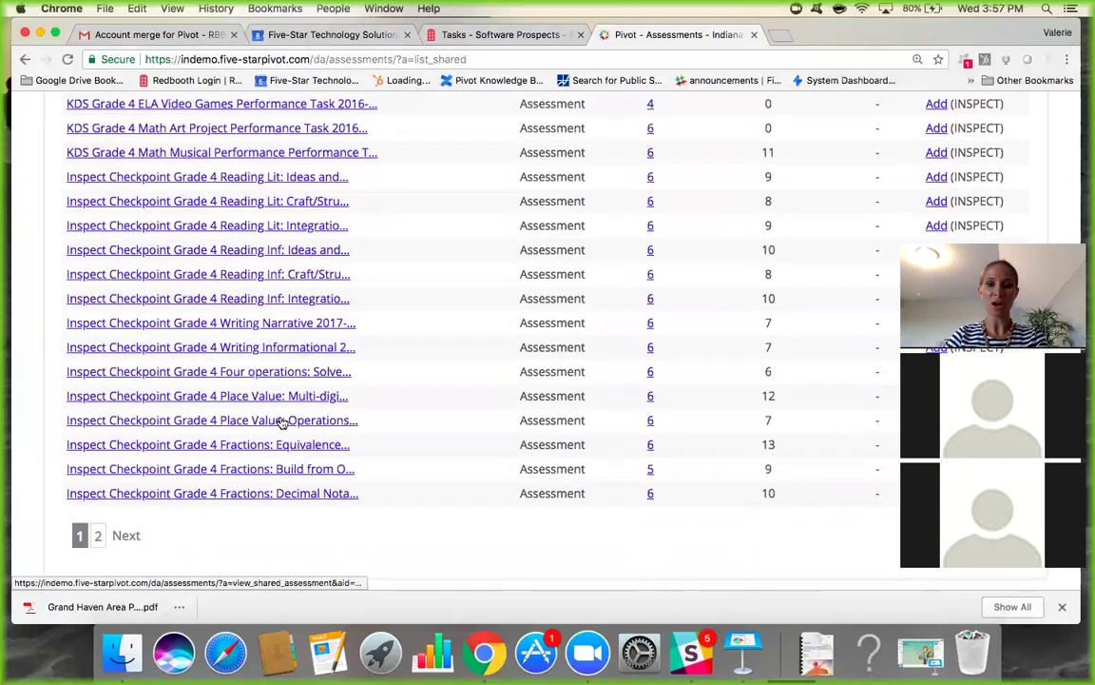
scroll(253, 373, "up", 8)
scroll(245, 530, "down", 5)
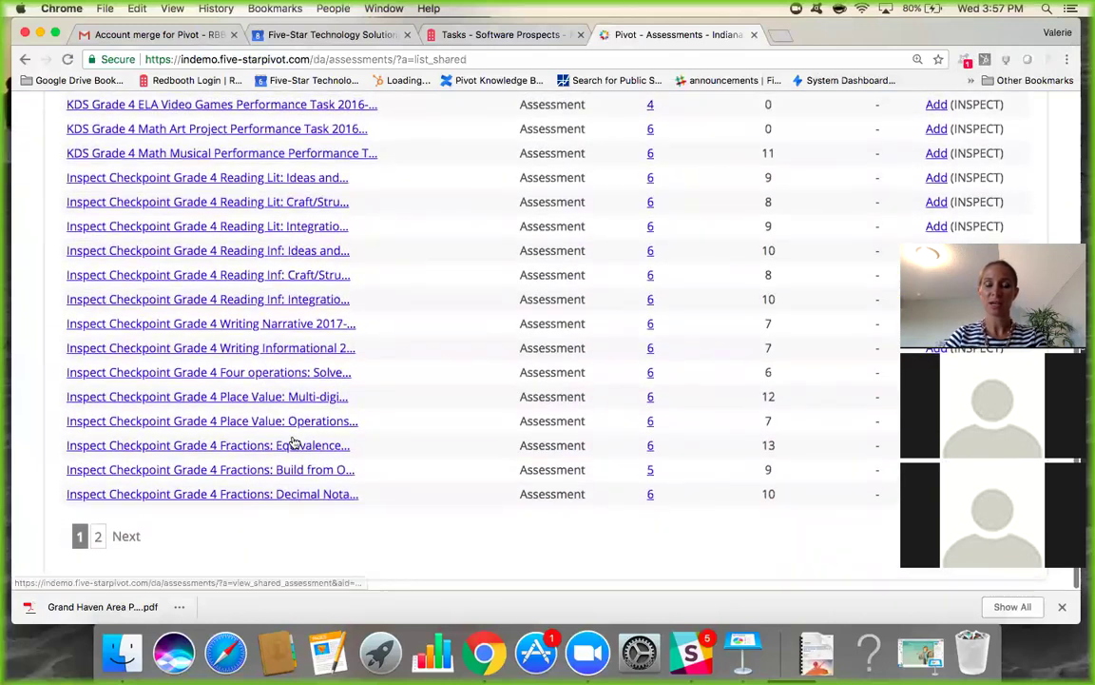
scroll(293, 443, "up", 4)
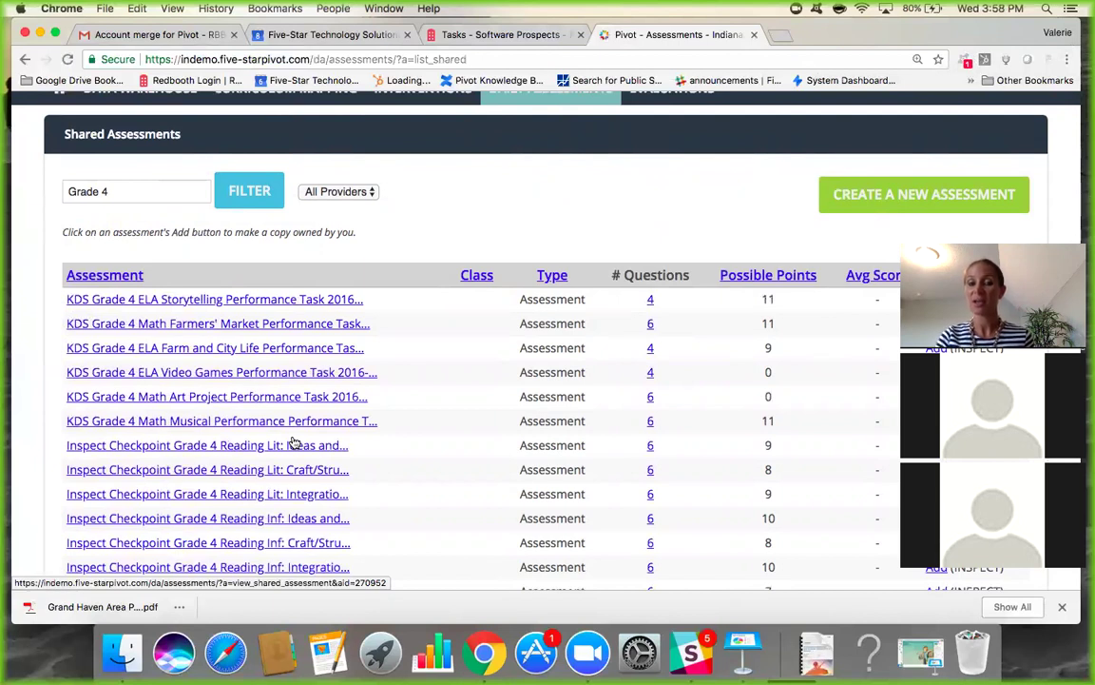
scroll(295, 444, "down", 1)
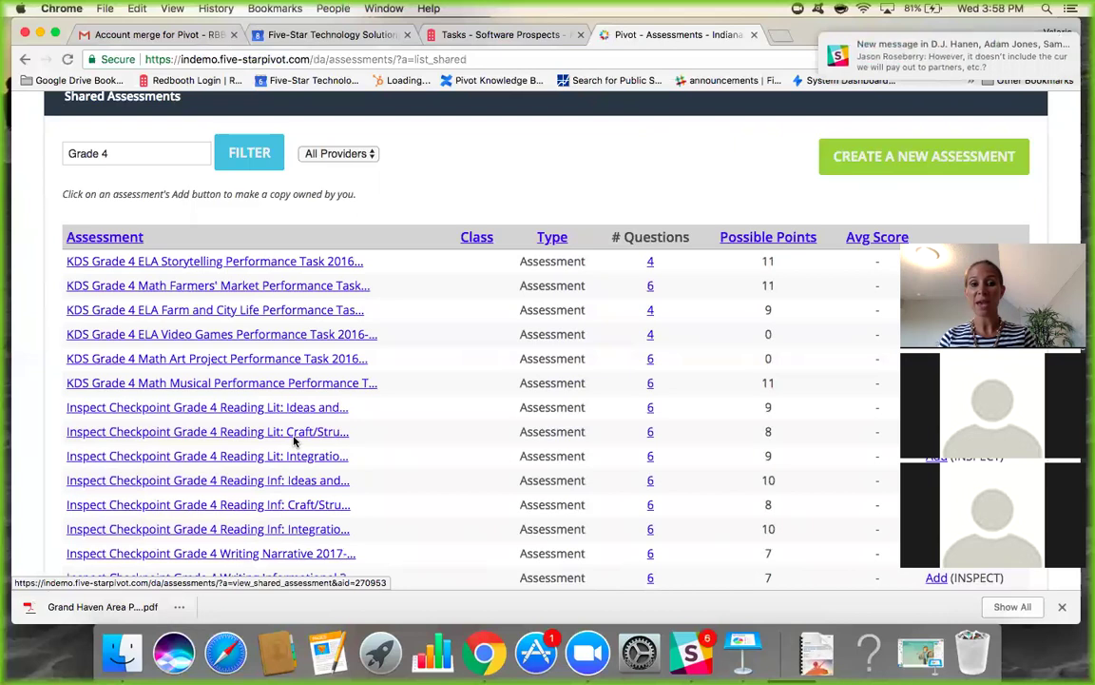
mouse_move(970, 63)
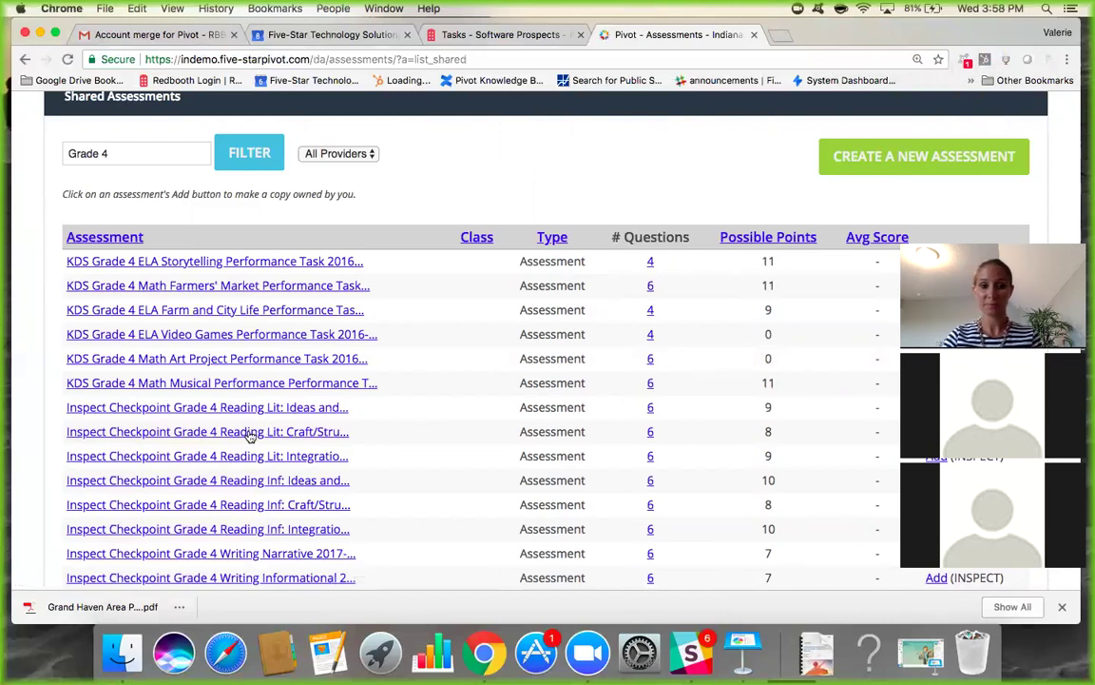
scroll(257, 418, "down", 3)
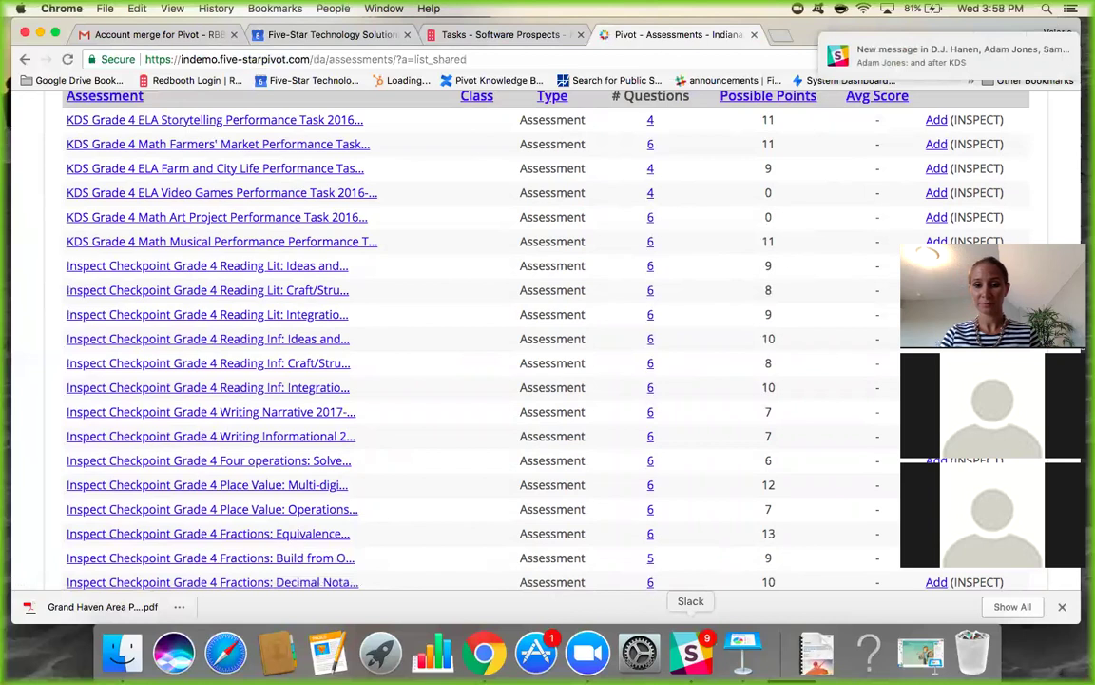
Quit Slack and open Inspect Checkpoint Grade 4 Reading Lit: Craft/Structure 2017-2018.
right_click(692, 652)
left_click(697, 597)
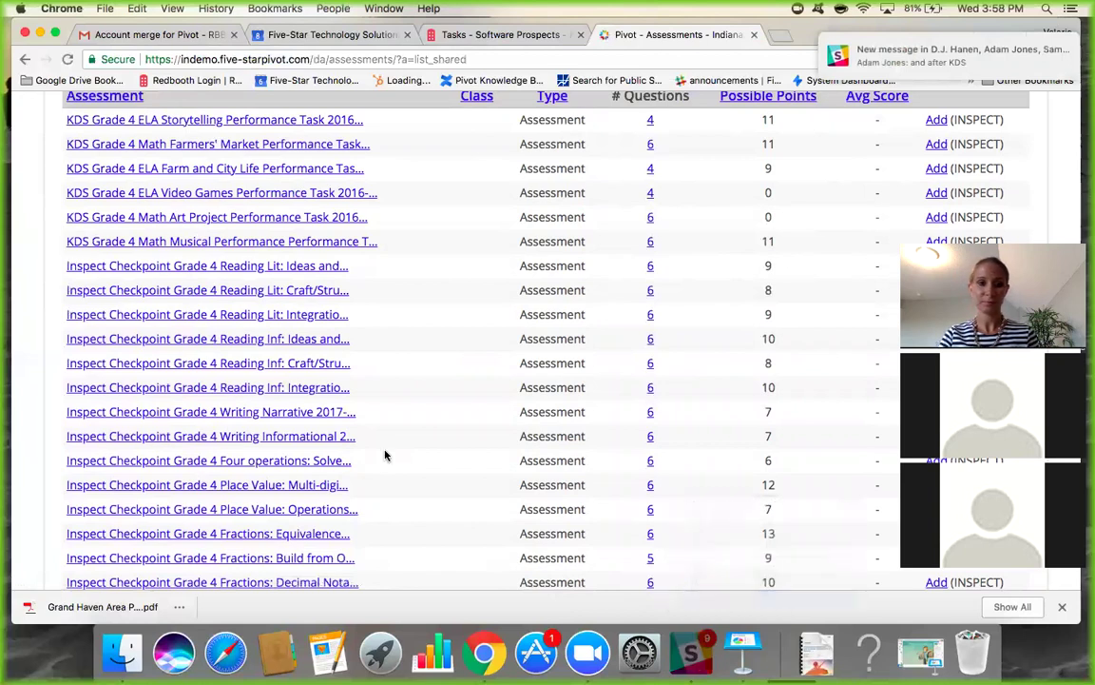
left_click(152, 294)
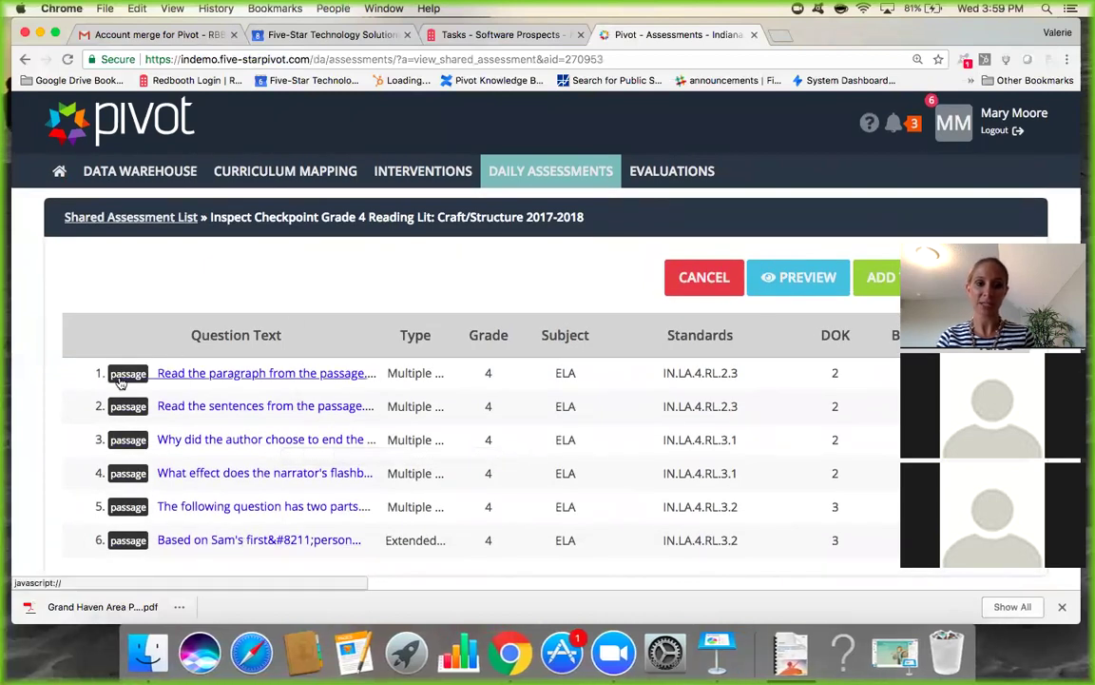
Review the first question on 'impolite' with its Always Ask First passage, then close it.
left_click(235, 376)
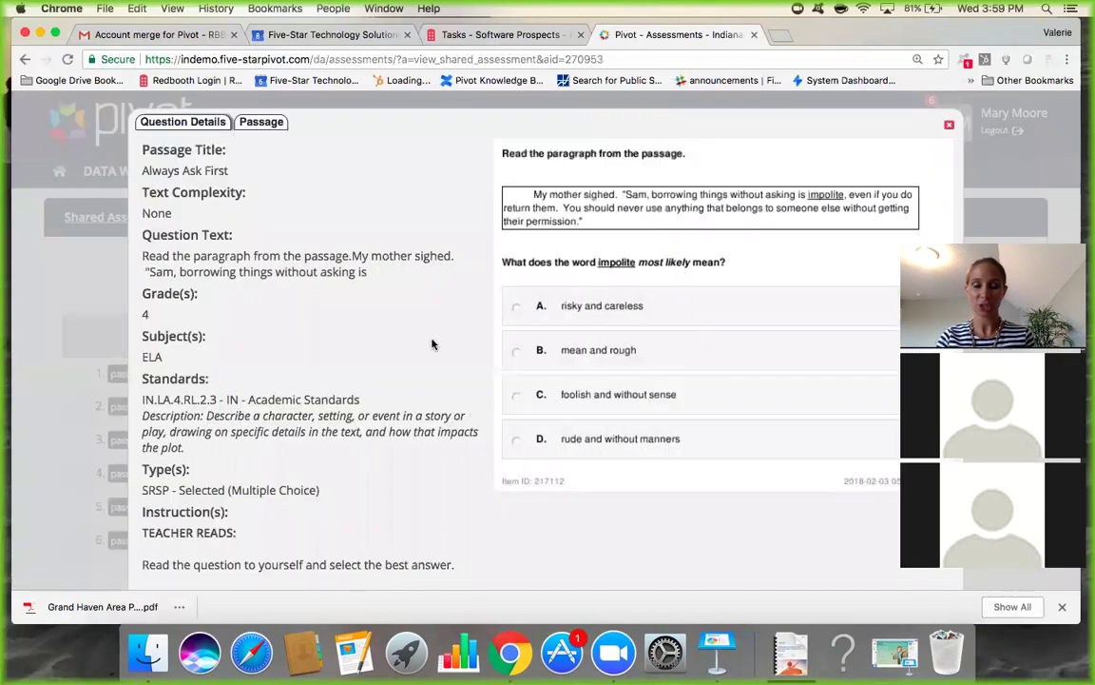
left_click(265, 125)
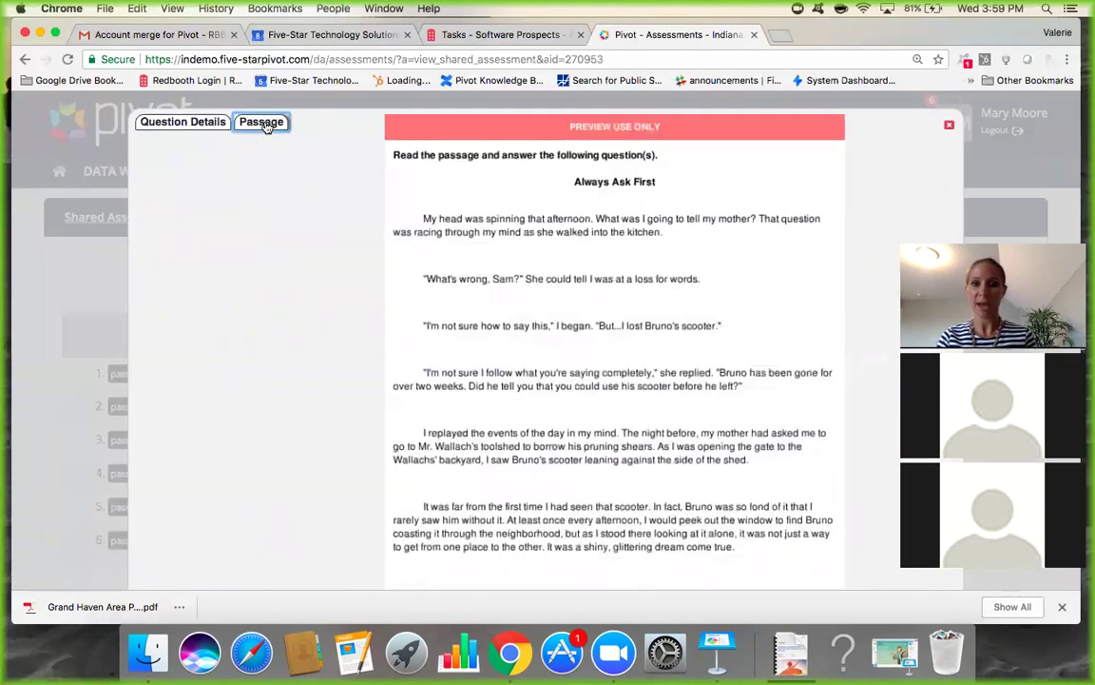
left_click(193, 124)
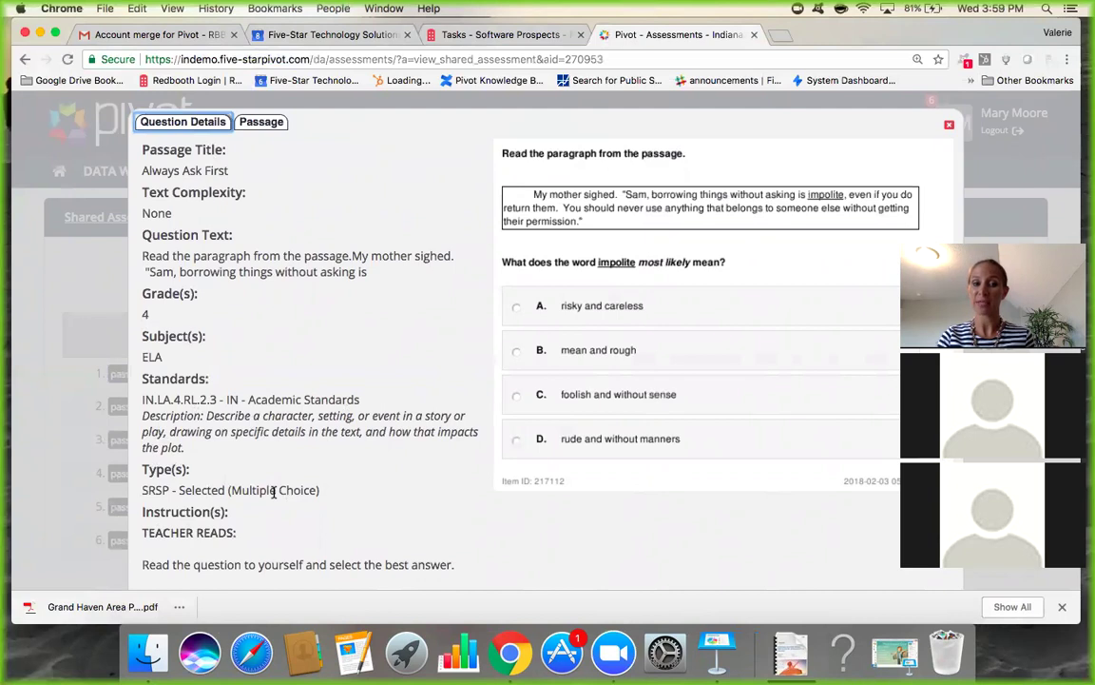
left_click(950, 126)
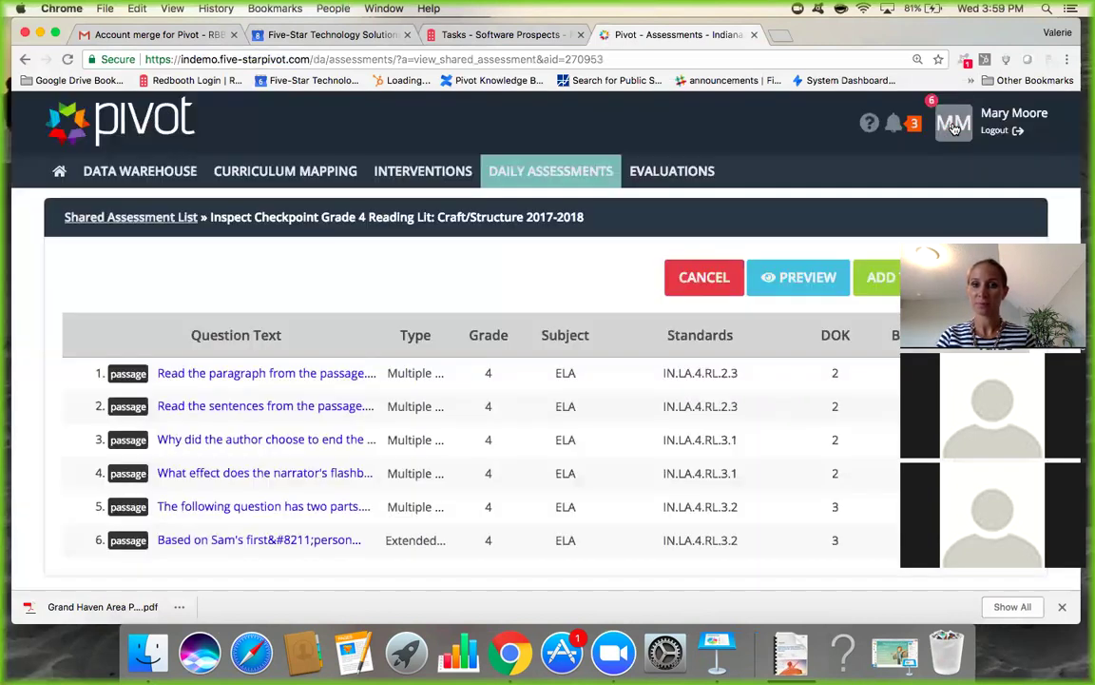
left_click(797, 286)
Start the student preview of the assessment and scroll down to question 1.
left_click(677, 160)
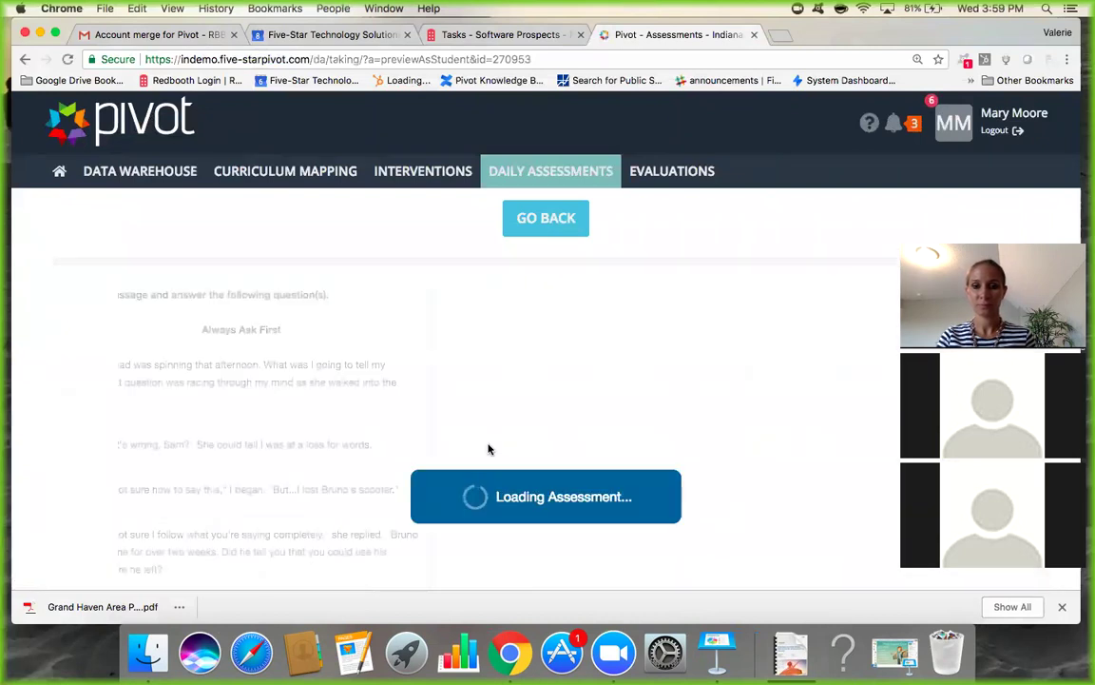
scroll(285, 447, "down", 4)
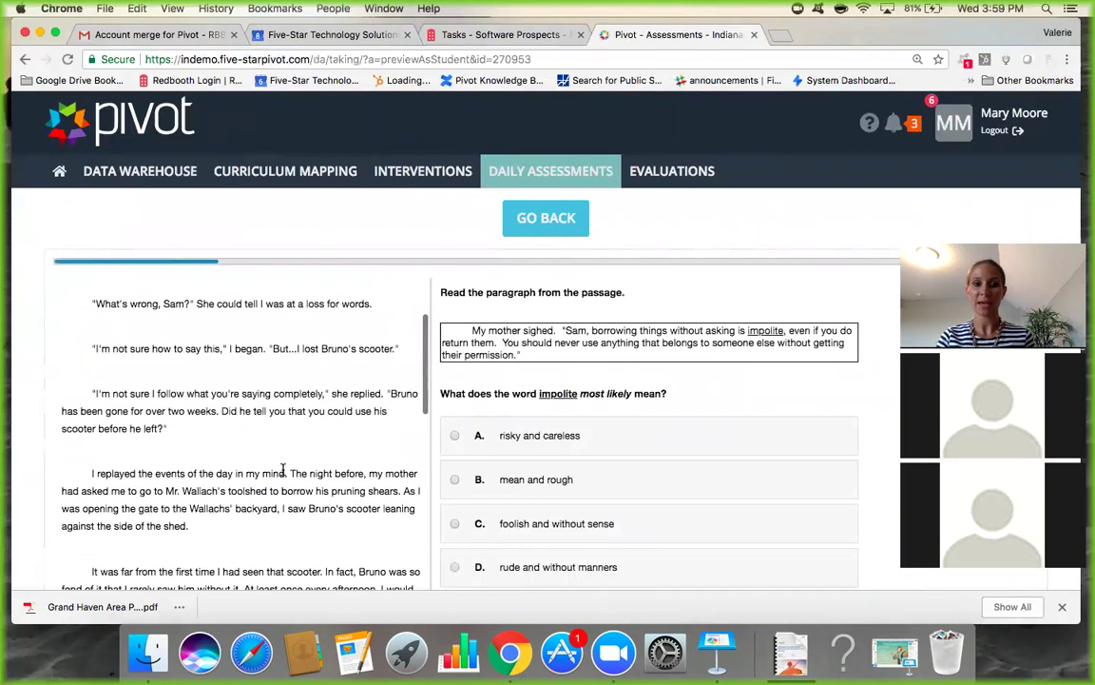
scroll(282, 470, "down", 20)
scroll(282, 471, "down", 5)
scroll(643, 436, "down", 6)
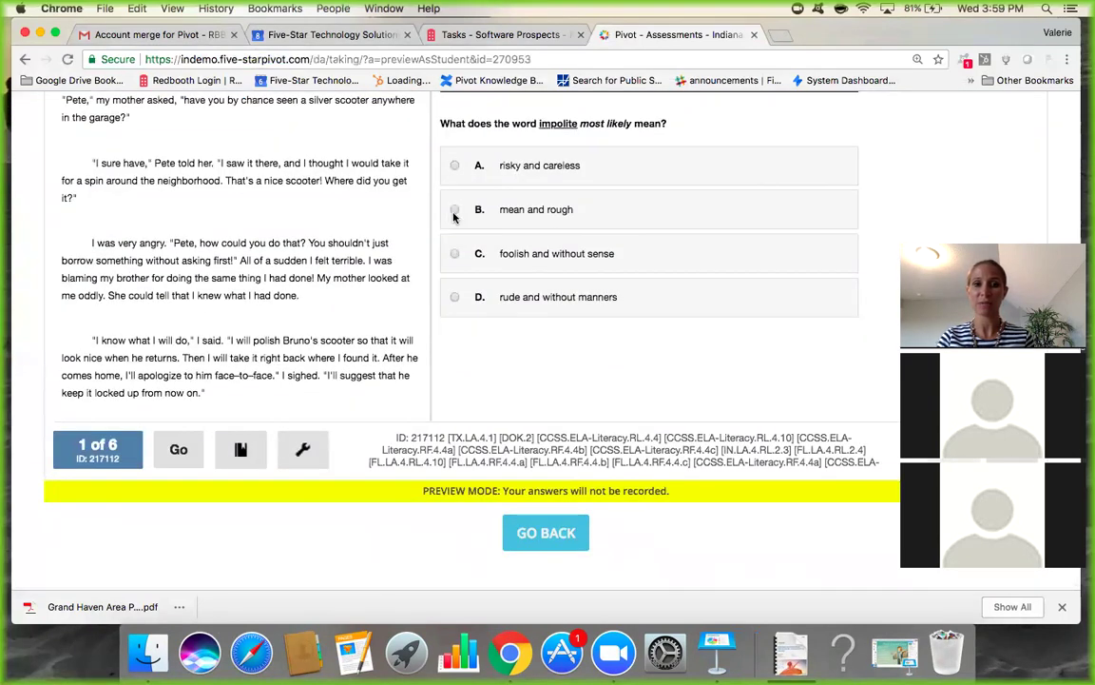
Check answers B and C on question 1, then D ('rude and without manners'), which is correct.
left_click(453, 211)
left_click(302, 449)
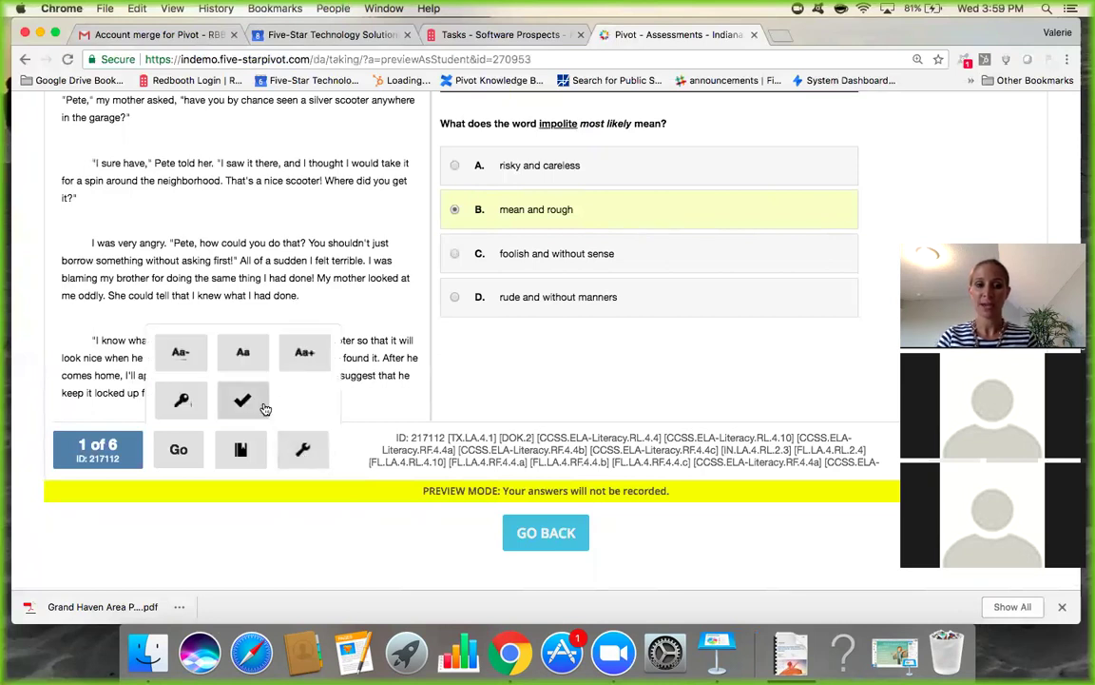
left_click(249, 403)
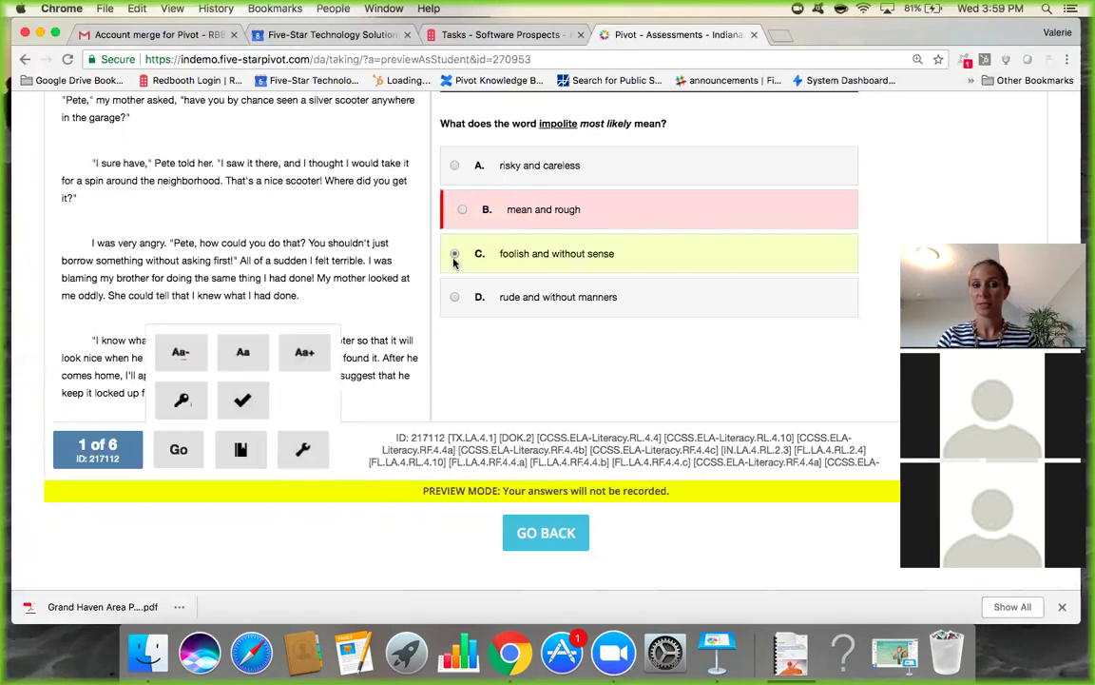
left_click(244, 407)
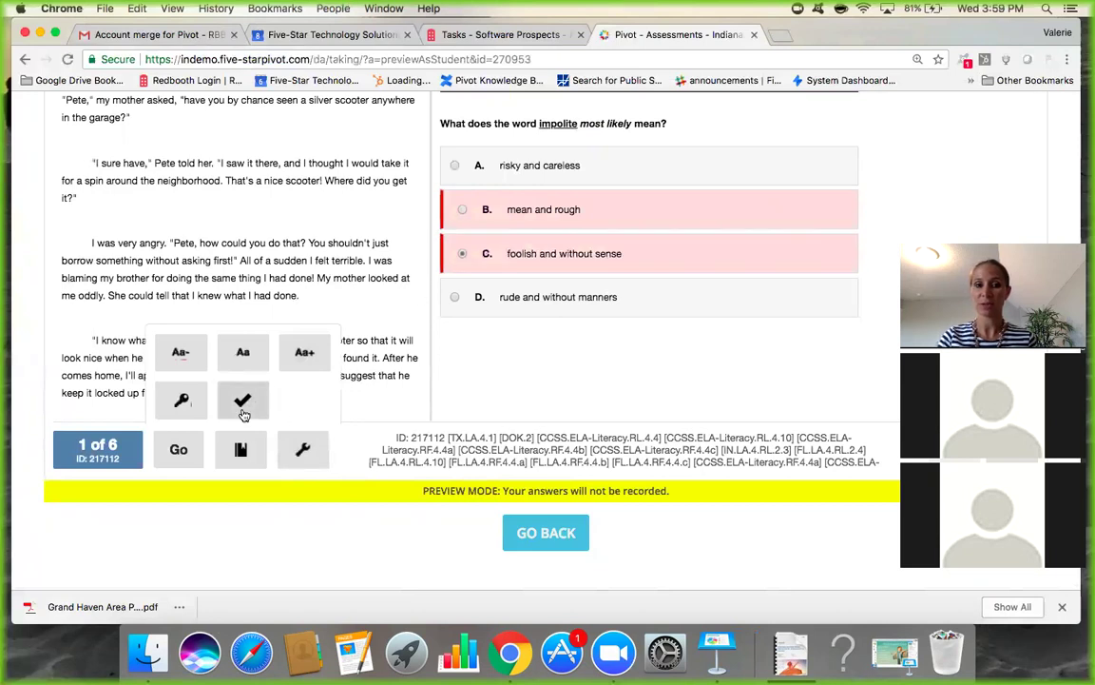
left_click(455, 298)
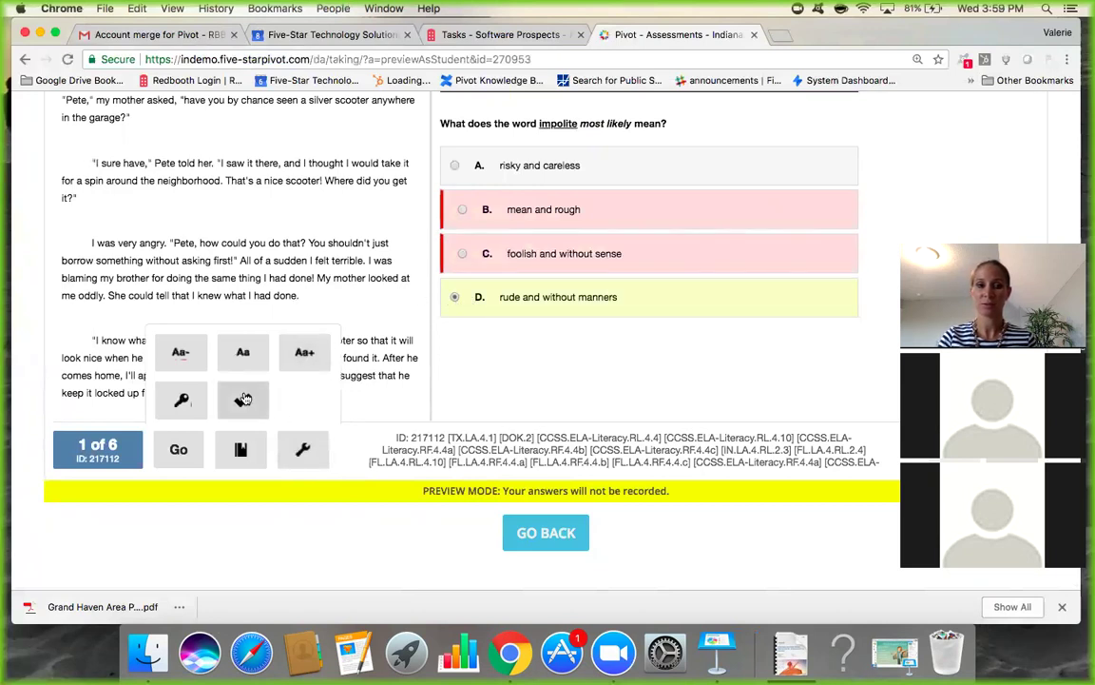
left_click(244, 399)
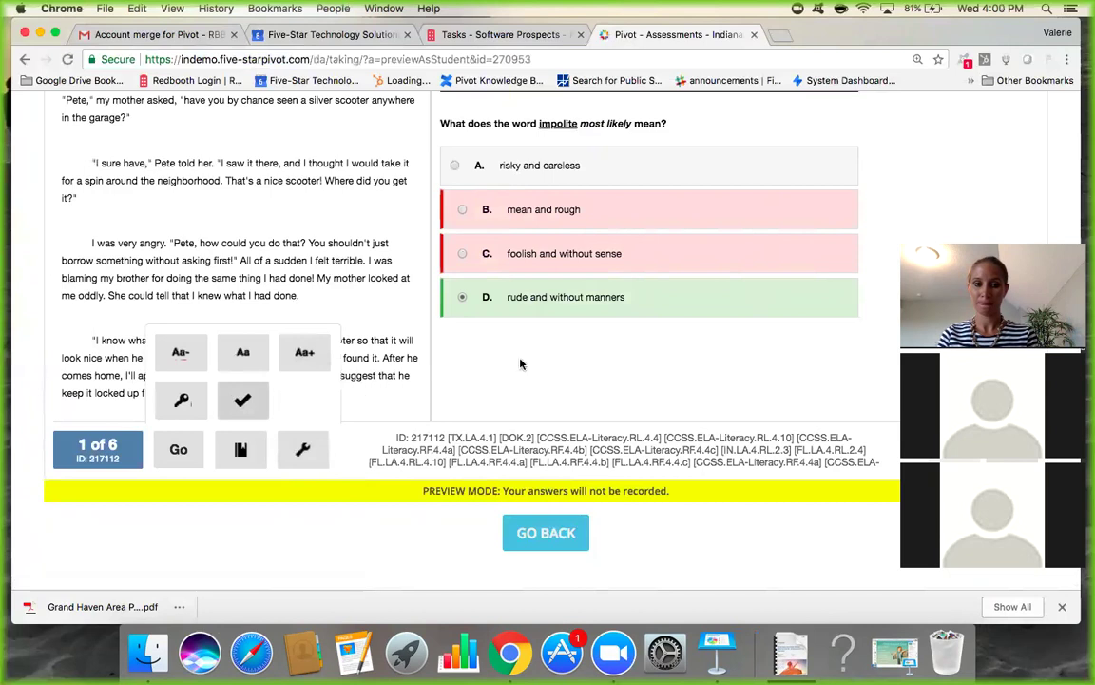
left_click_drag(1022, 233, 1026, 80)
Advance the preview to question 3, then exit back to the six-question Inspect Checkpoint page.
left_click(1008, 448)
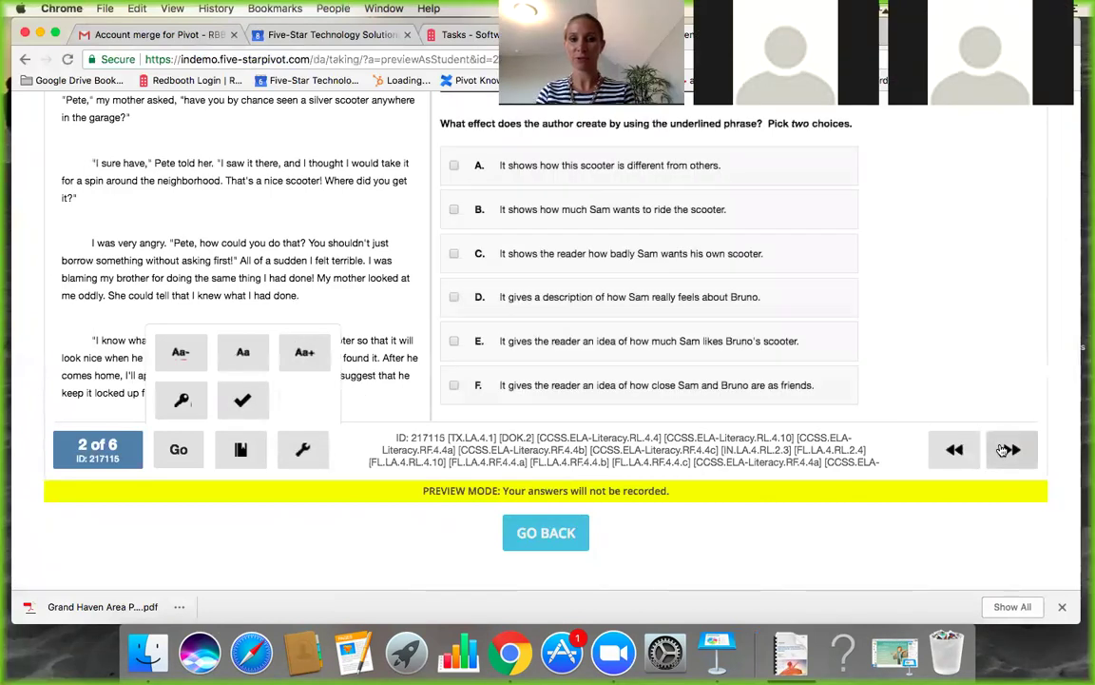
scroll(664, 374, "up", 1)
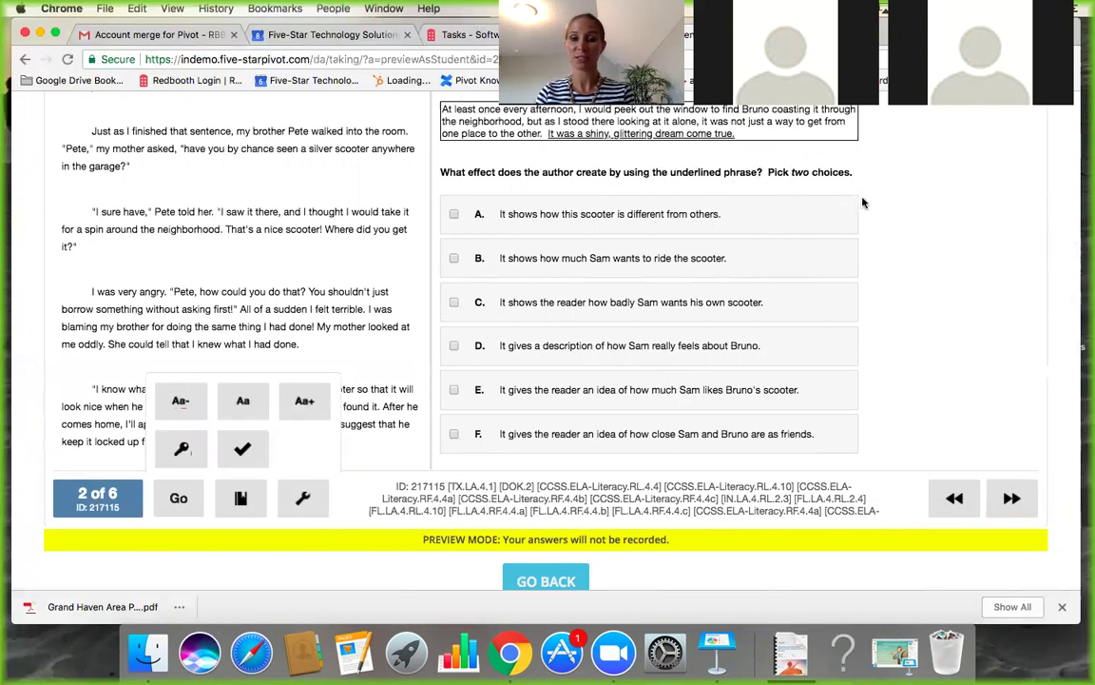
left_click(1009, 498)
scroll(690, 347, "up", 3)
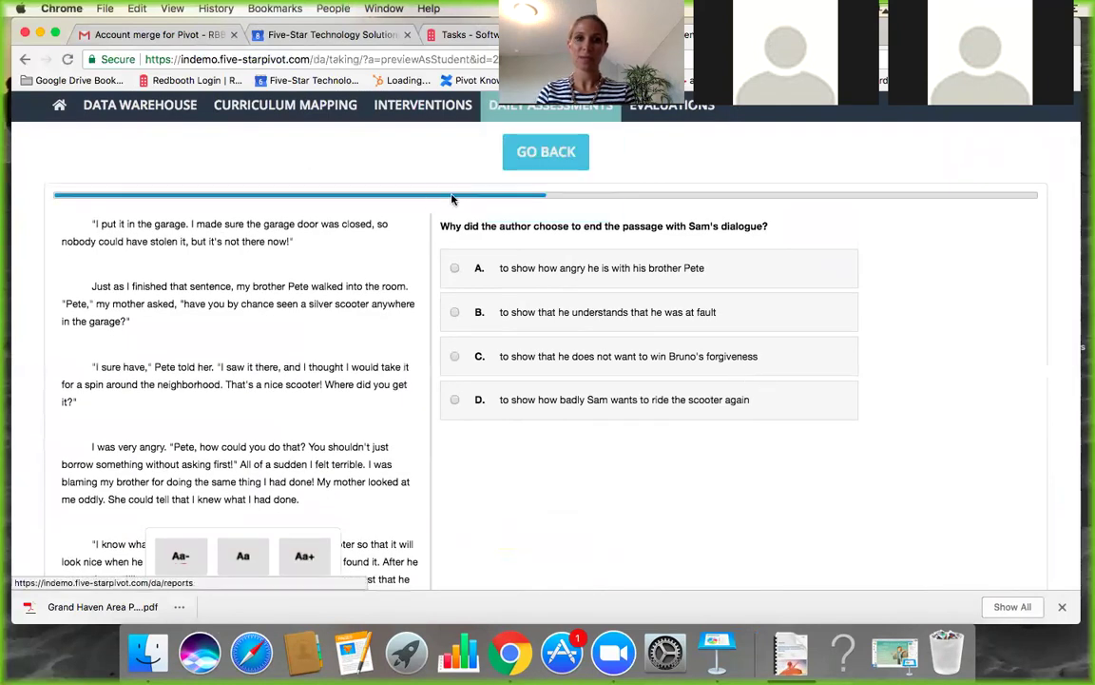
left_click(556, 160)
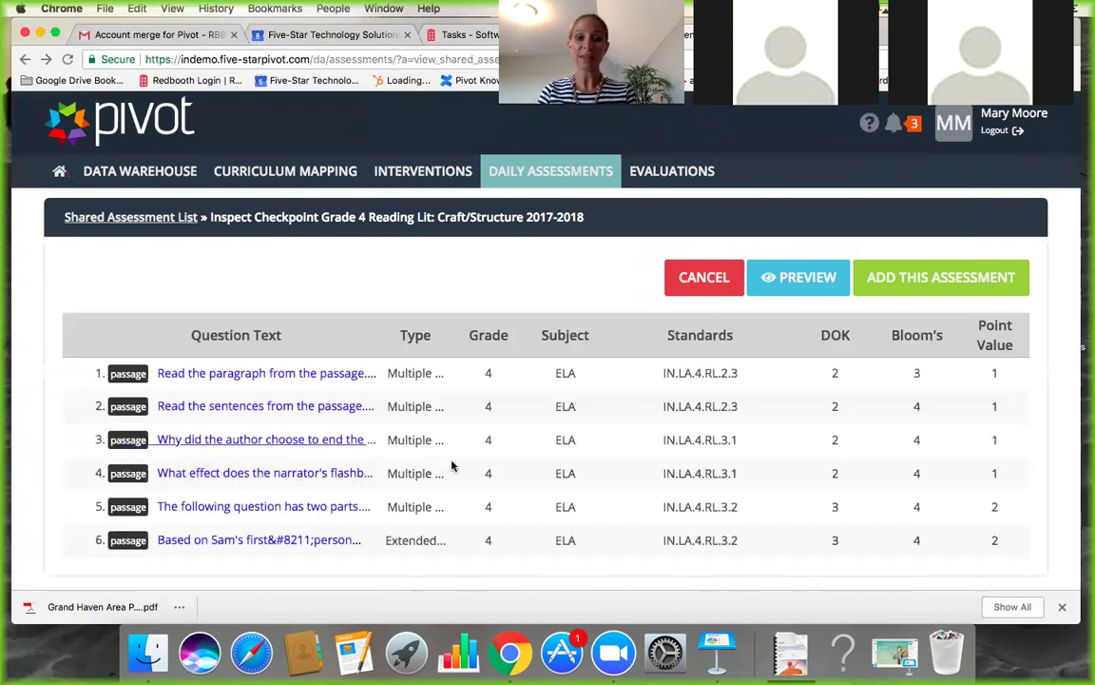
Add an editable copy of Inspect Checkpoint, keeping the teacher's 2018-19 Term 1 sandbox class assigned.
left_click(932, 281)
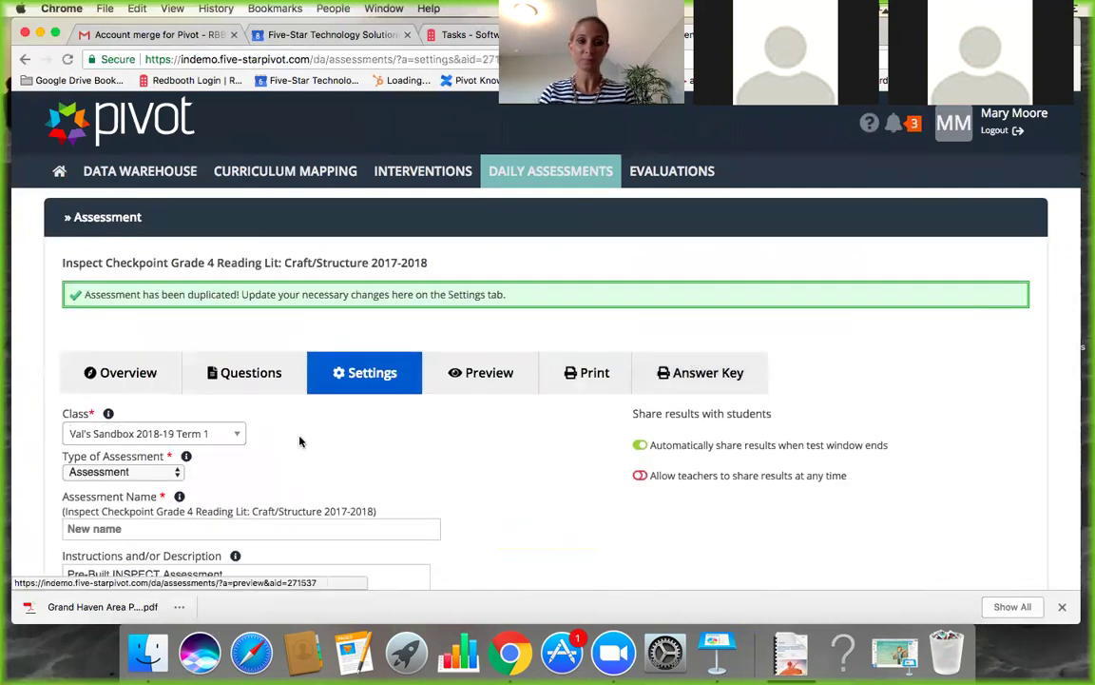
scroll(280, 459, "down", 3)
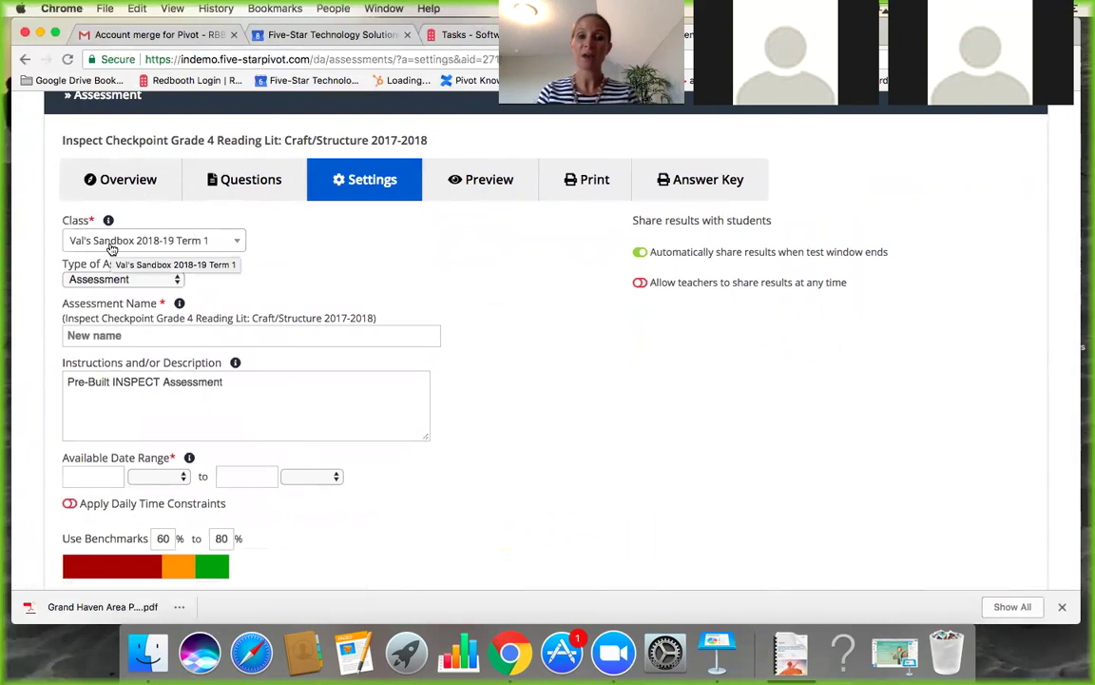
left_click(111, 243)
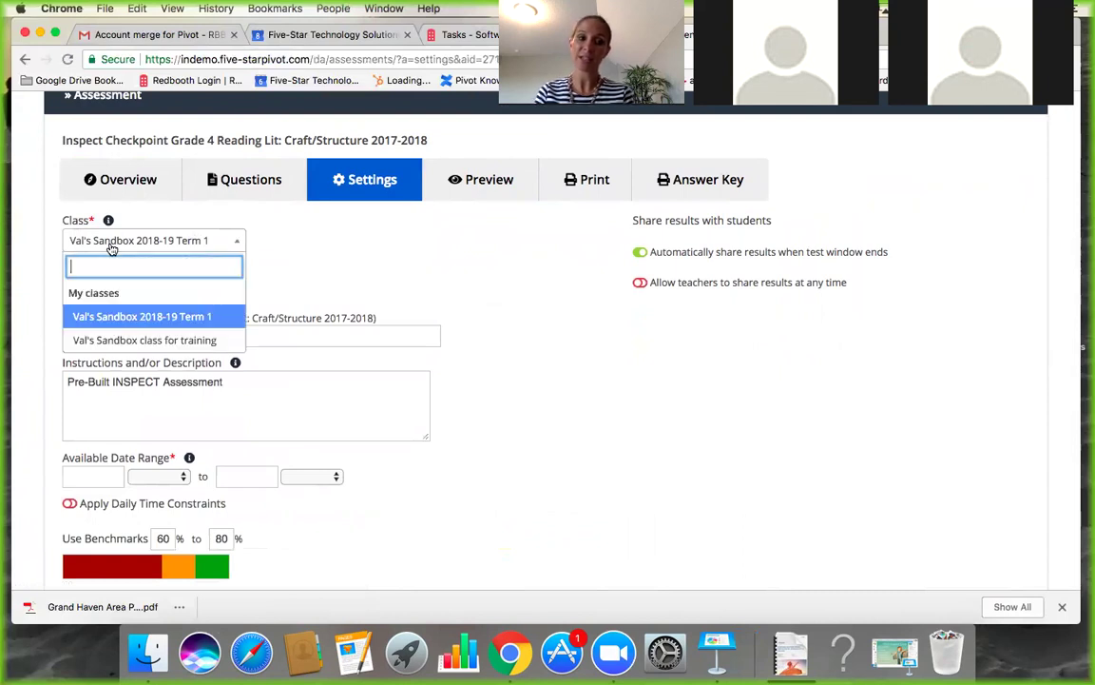
left_click(133, 318)
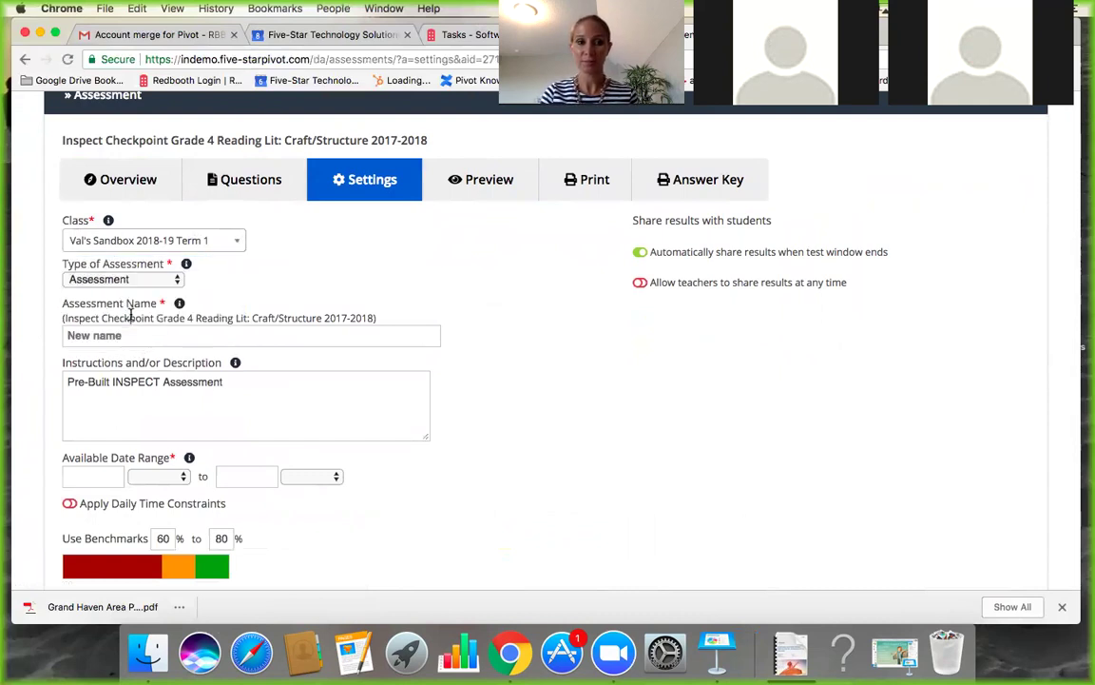
scroll(133, 361, "down", 1)
left_click(121, 299)
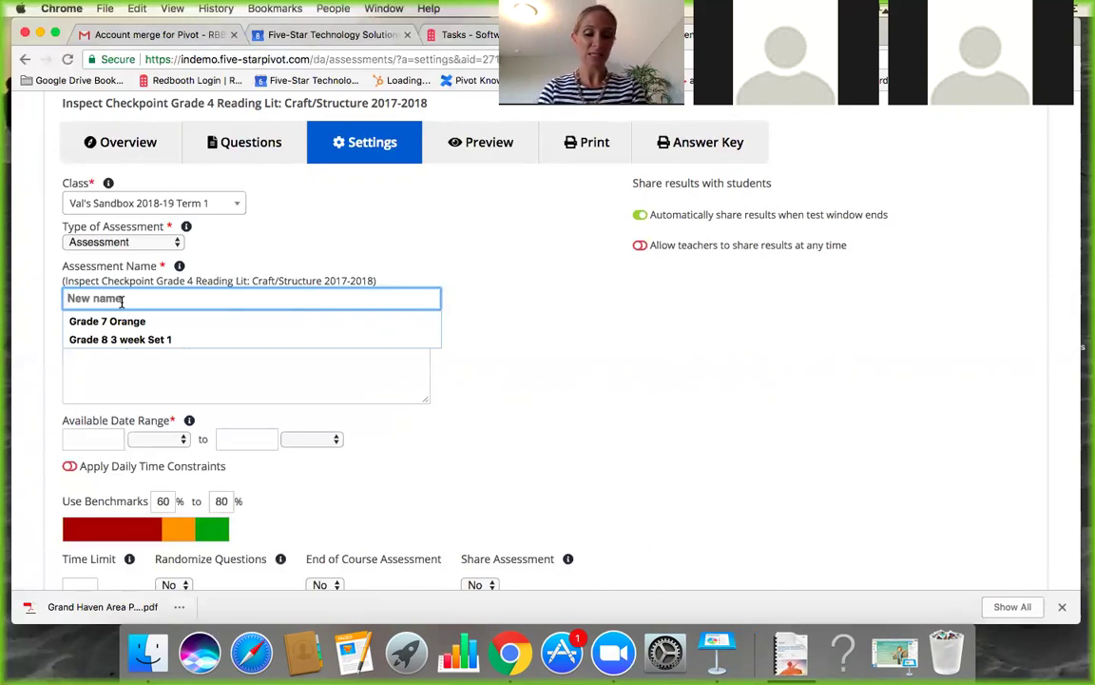
Name the copy with the teacher's name plus 'Grade 4 ELA Unit 1 Quiz - Craft / Structure 2018-19'.
type("Va")
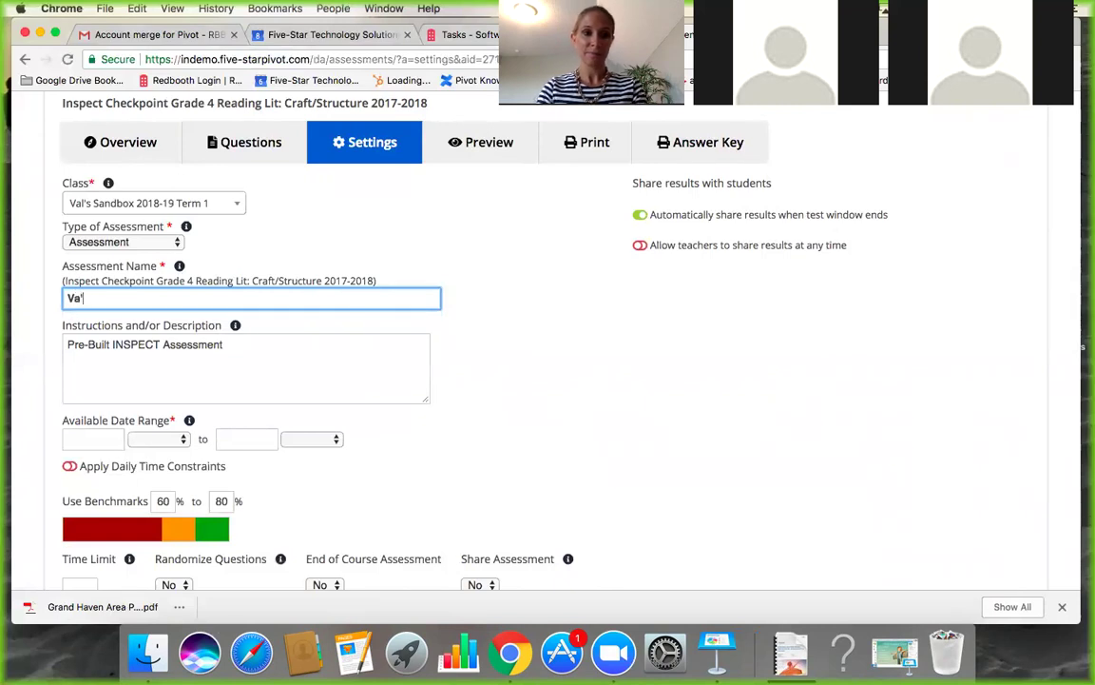
type("l's")
key("BackSpace")
key("BackSpace")
type("s")
key("BackSpace")
type("'s Grade ")
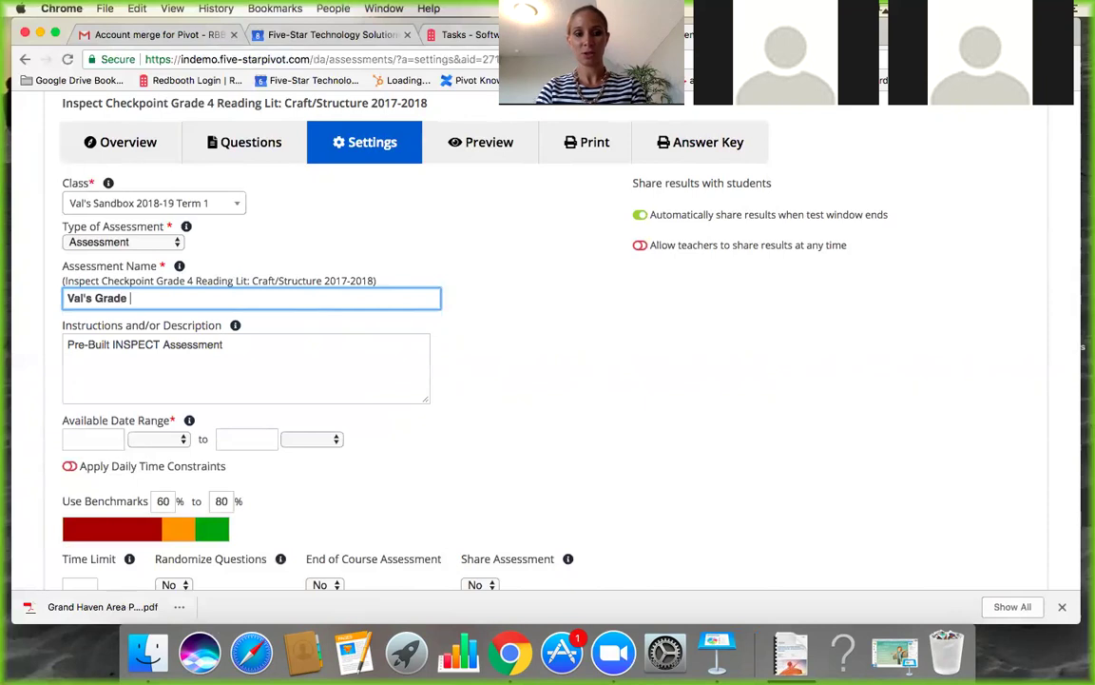
type("4 ELAA")
key("BackSpace")
type("Unit 1 Qiz")
key("BackSpace")
key("BackSpace")
type("uz")
key("BackSpace")
type("iz ")
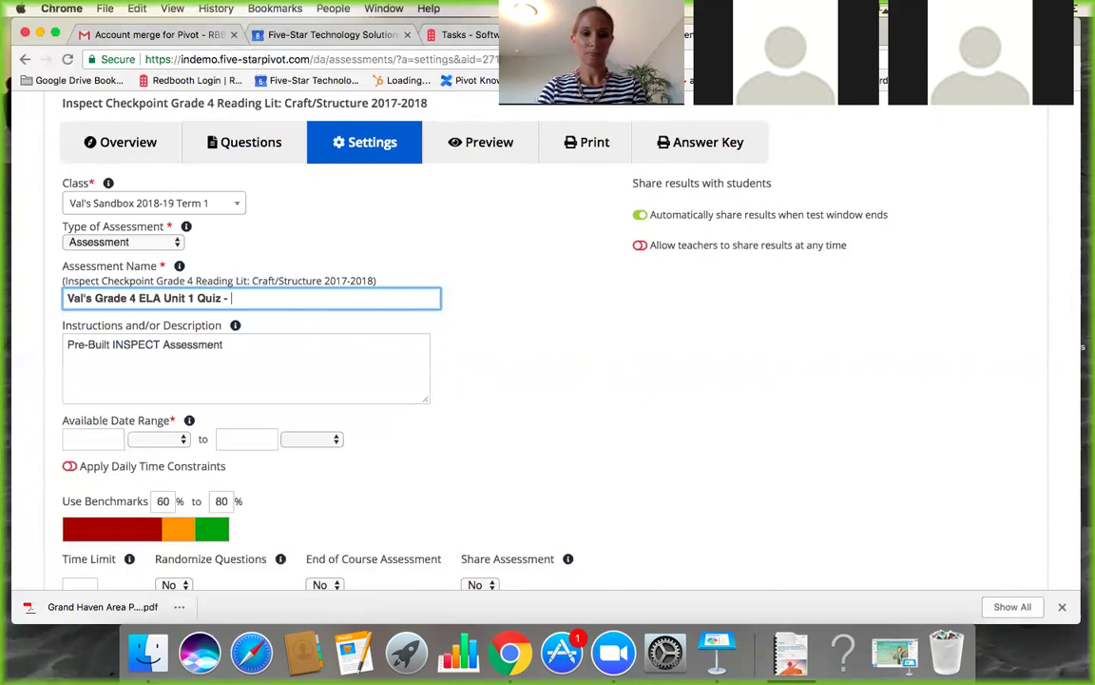
type("- Craf")
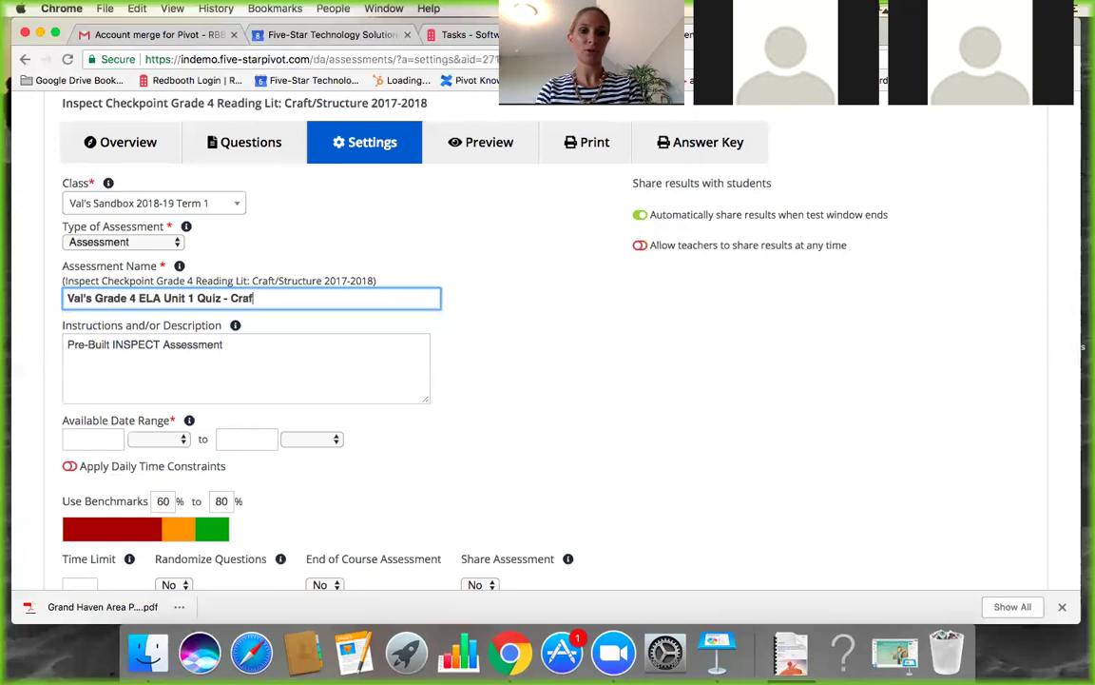
type("t / Struction")
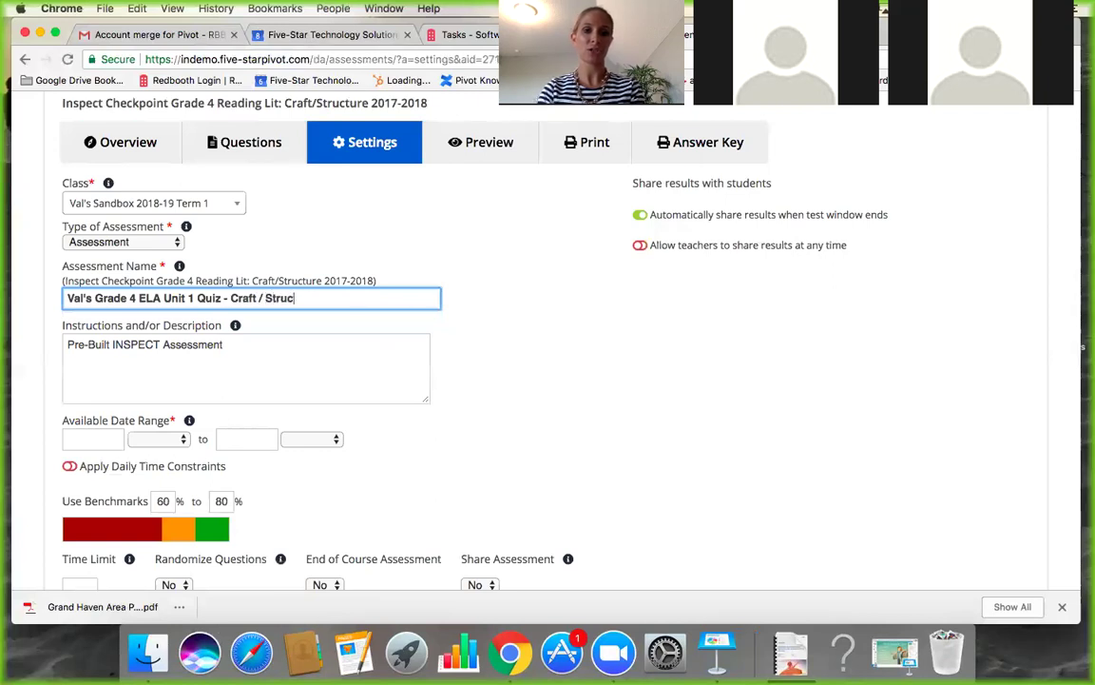
key("BackSpace")
key("BackSpace")
key("BackSpace")
type("u")
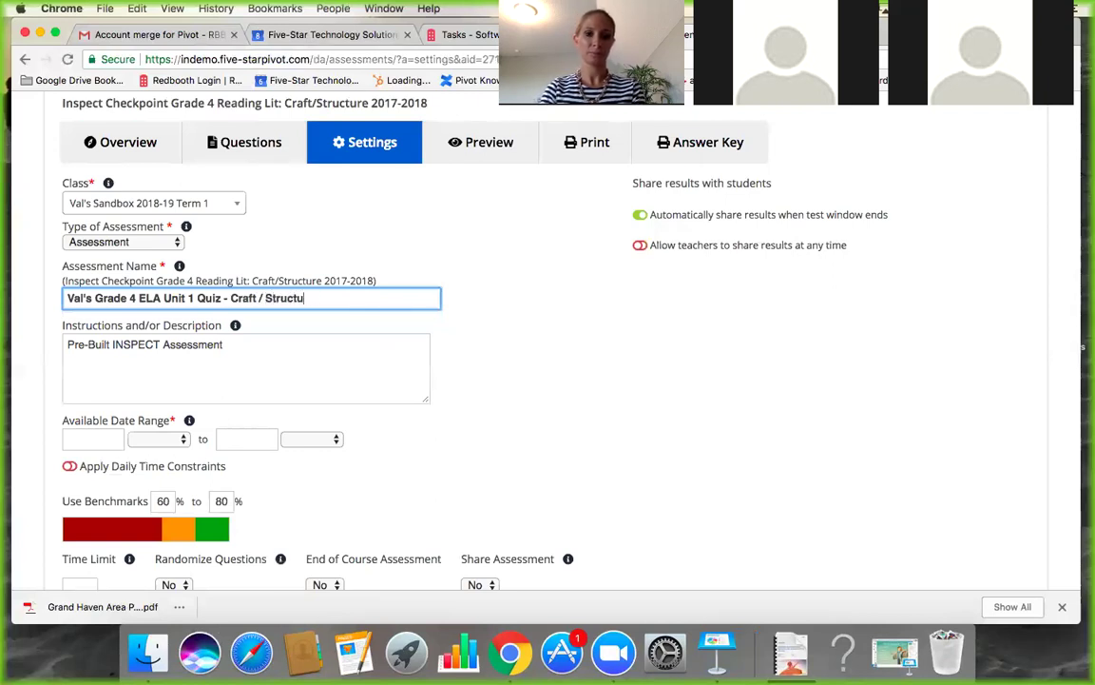
type("re 2018-19")
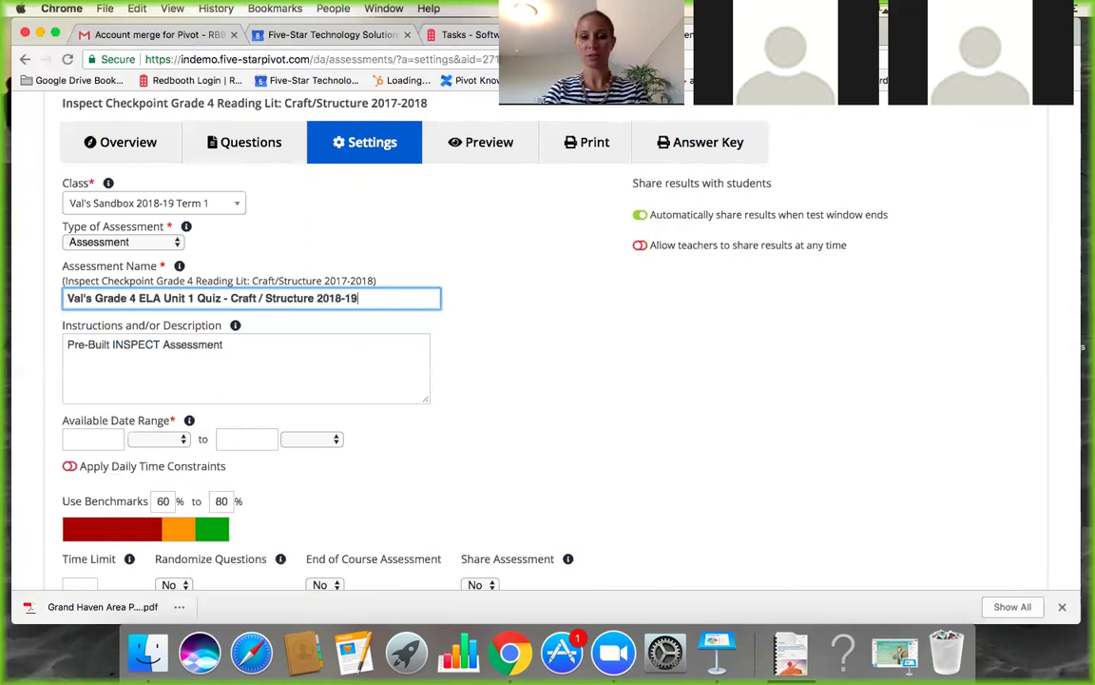
scroll(254, 428, "down", 1)
left_click(100, 385)
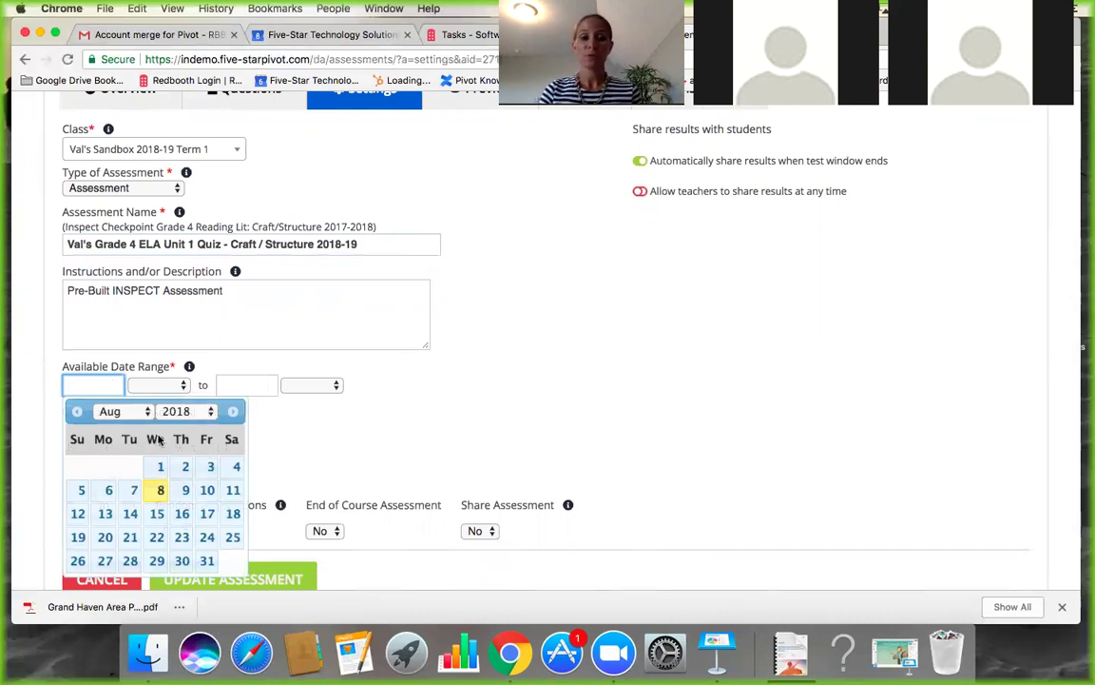
Set the available dates from 08/15/2018 to 08/17/2018.
scroll(153, 409, "up", 2)
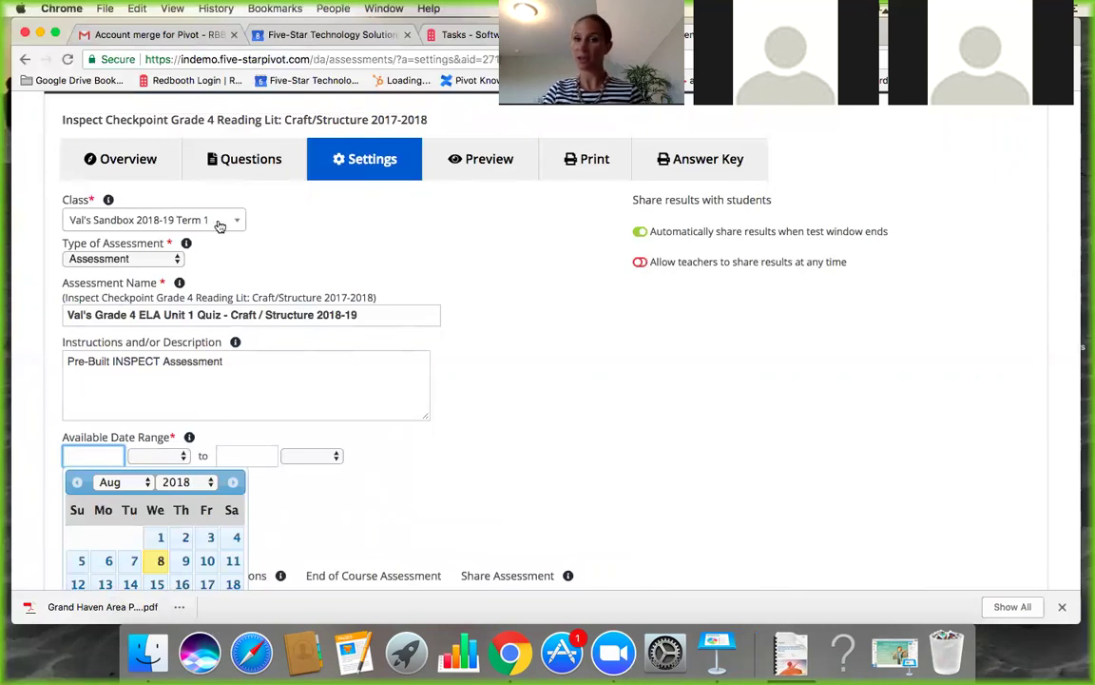
scroll(224, 397, "down", 2)
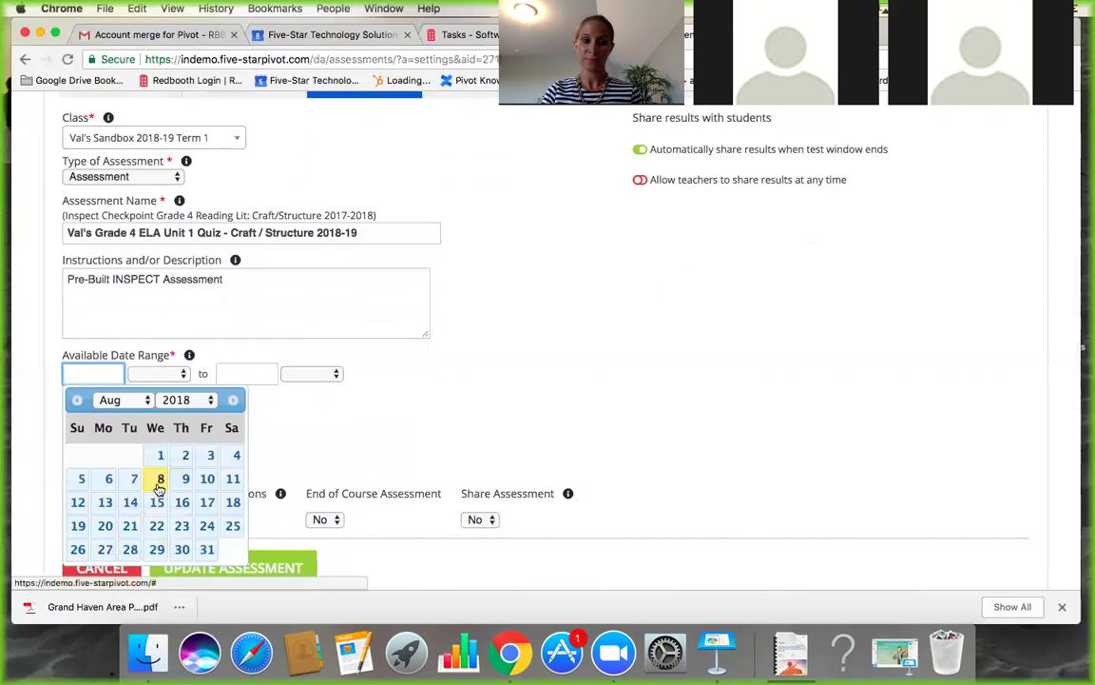
left_click(157, 511)
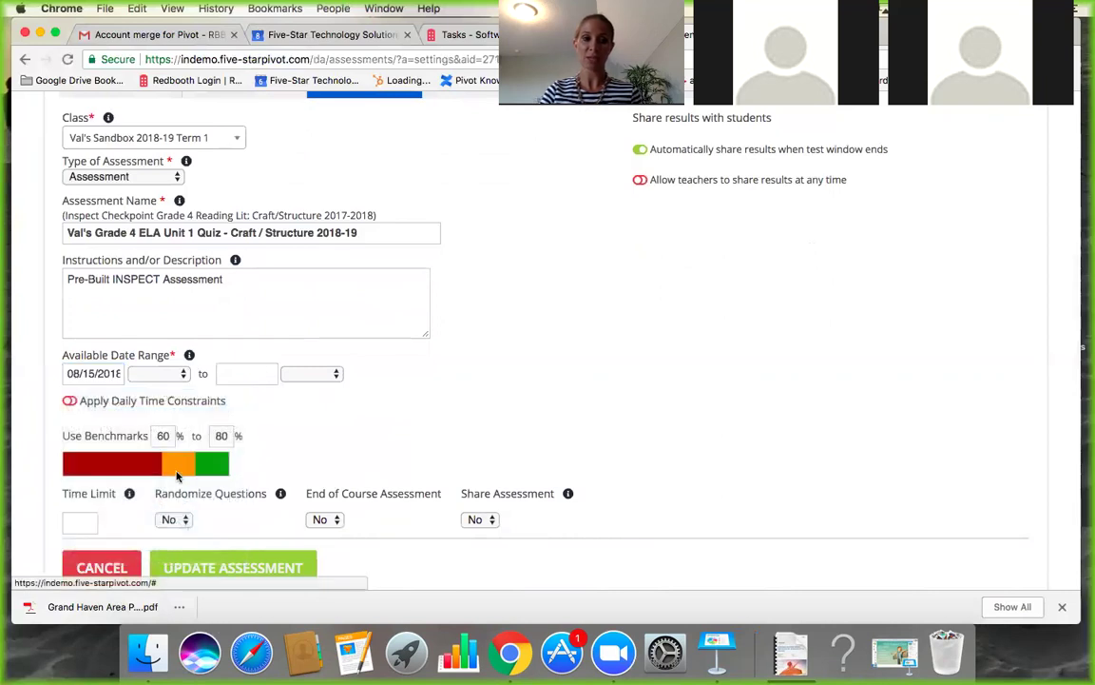
left_click(242, 379)
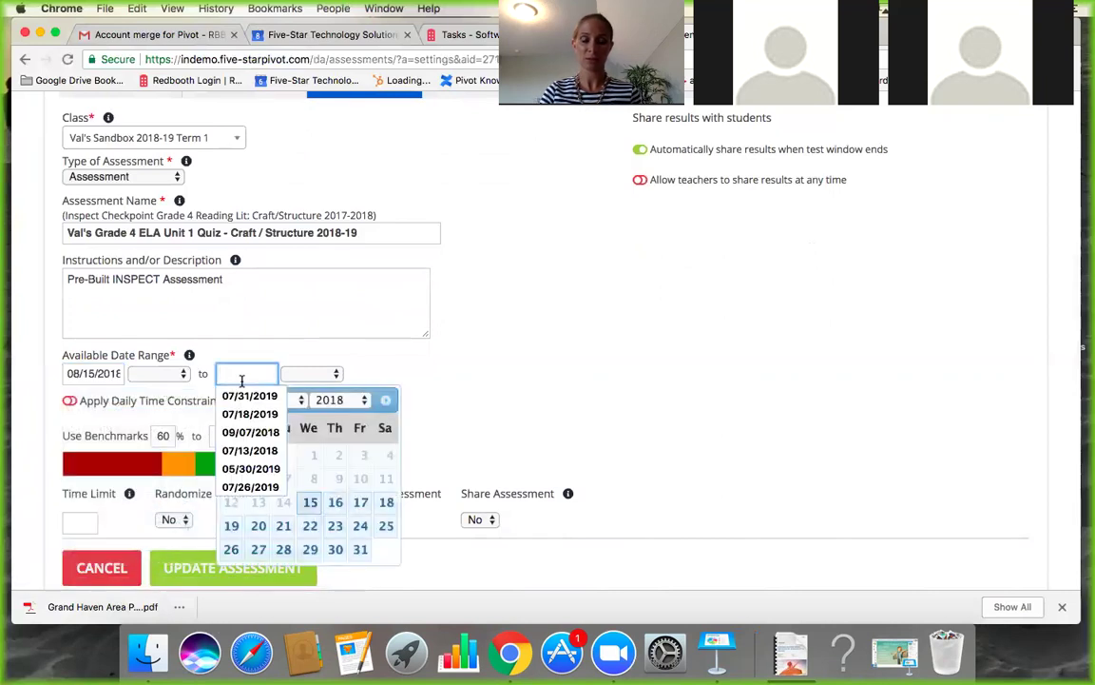
left_click(360, 502)
Leave the start and end times blank and switch on Apply Daily Time Constraints.
scroll(415, 416, "down", 1)
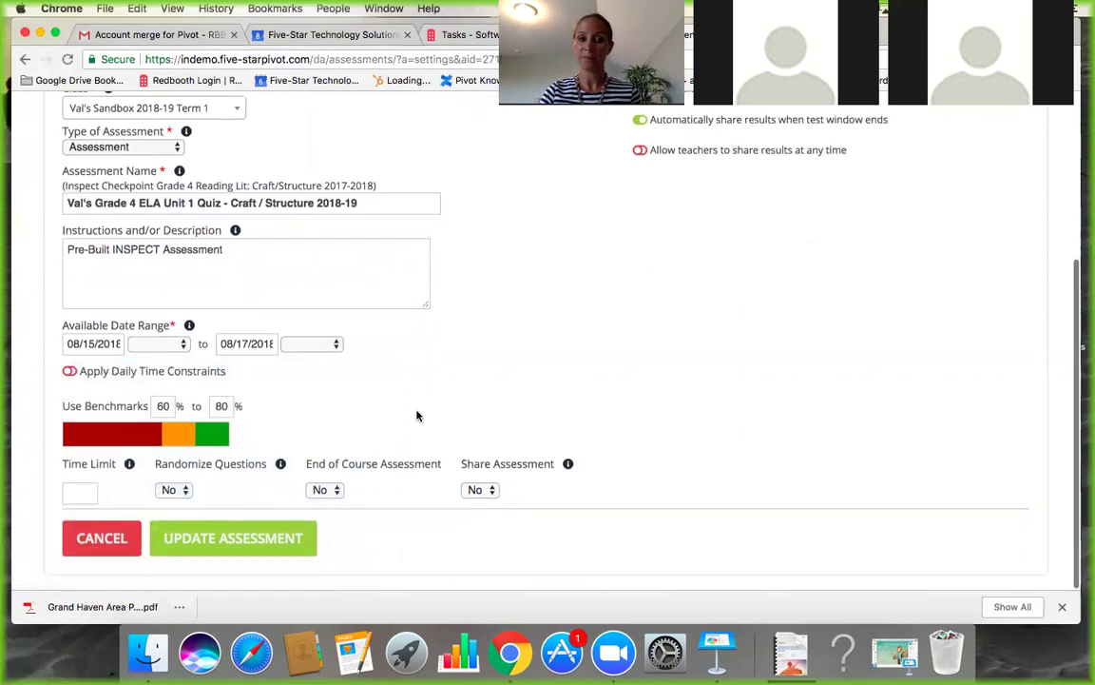
left_click(159, 351)
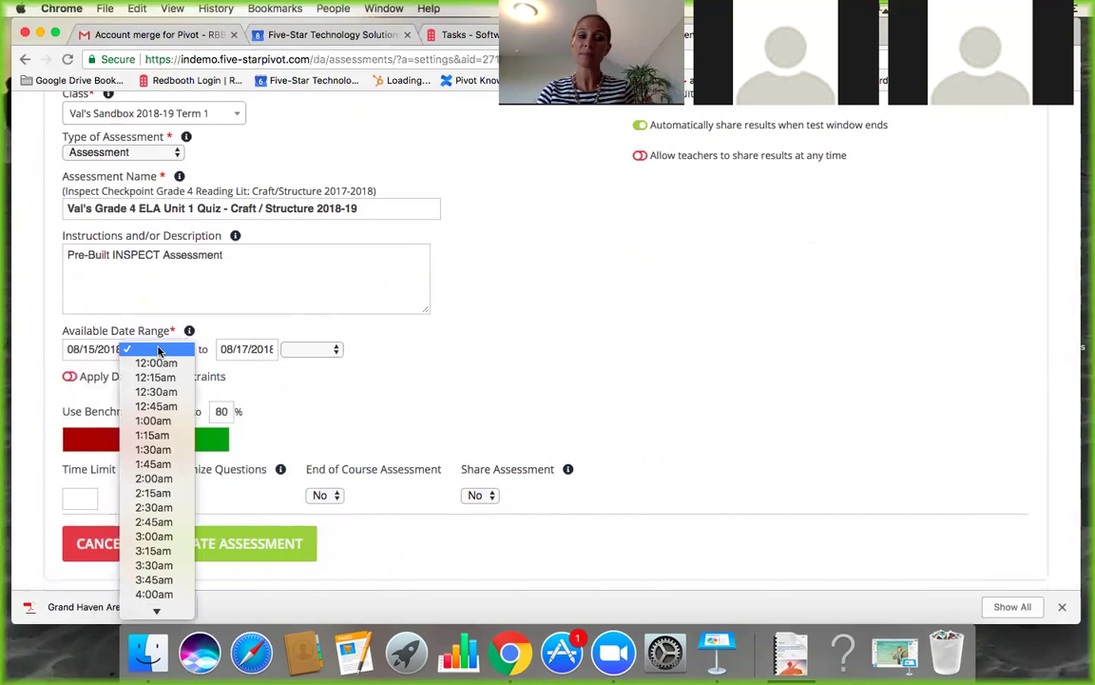
left_click(425, 414)
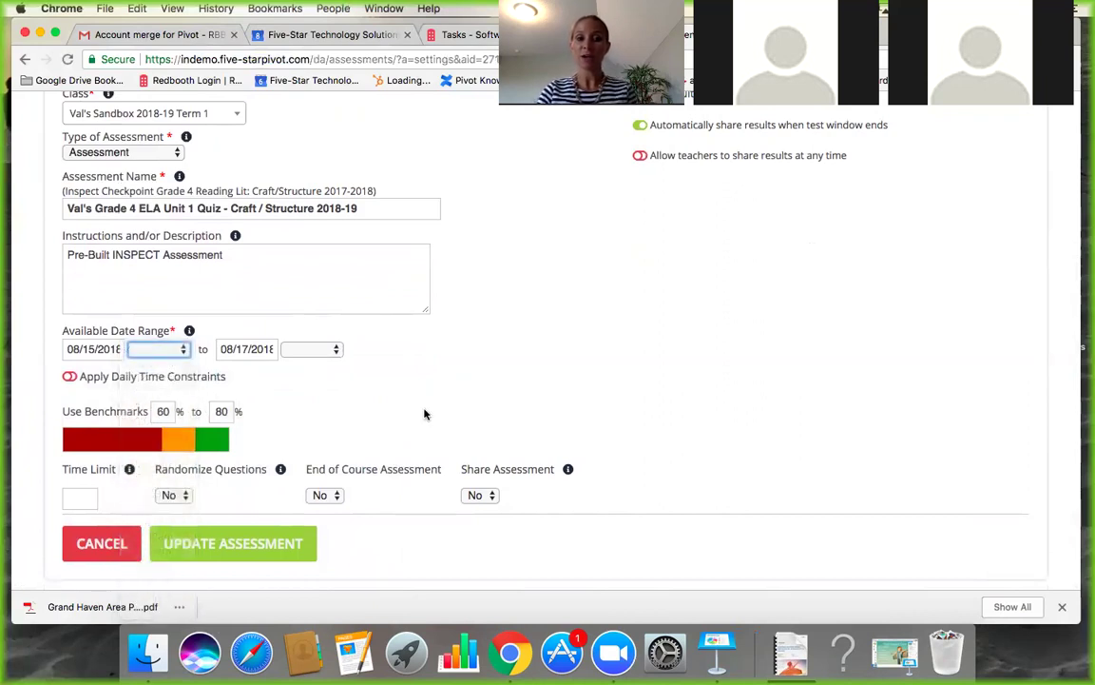
left_click(174, 353)
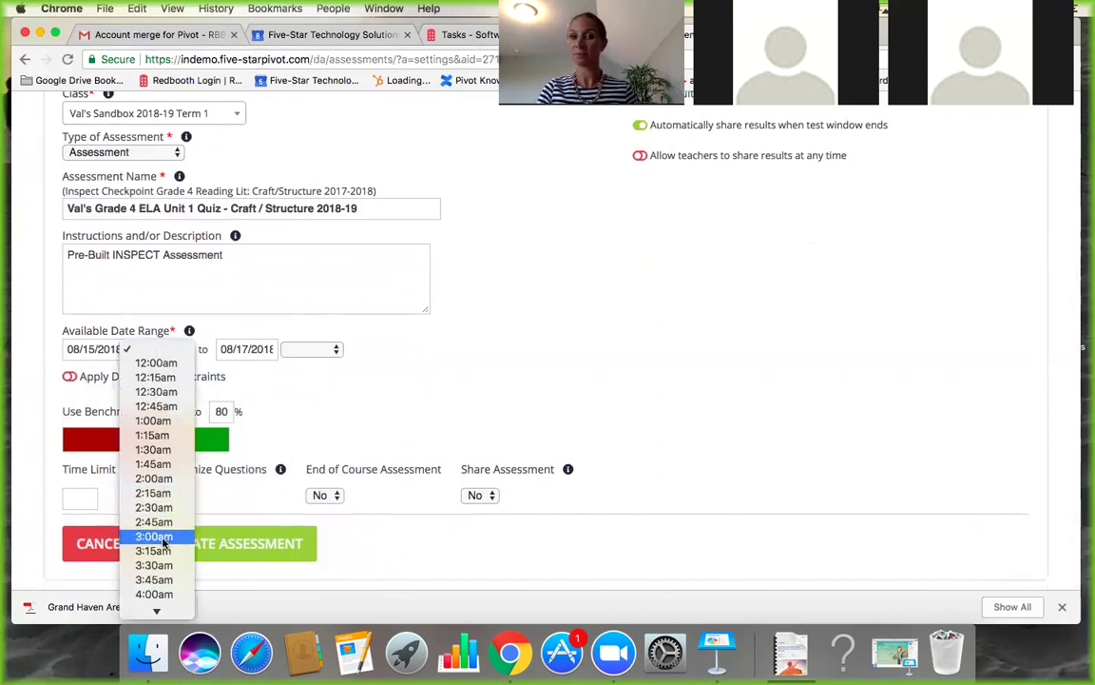
left_click(318, 350)
left_click(318, 350)
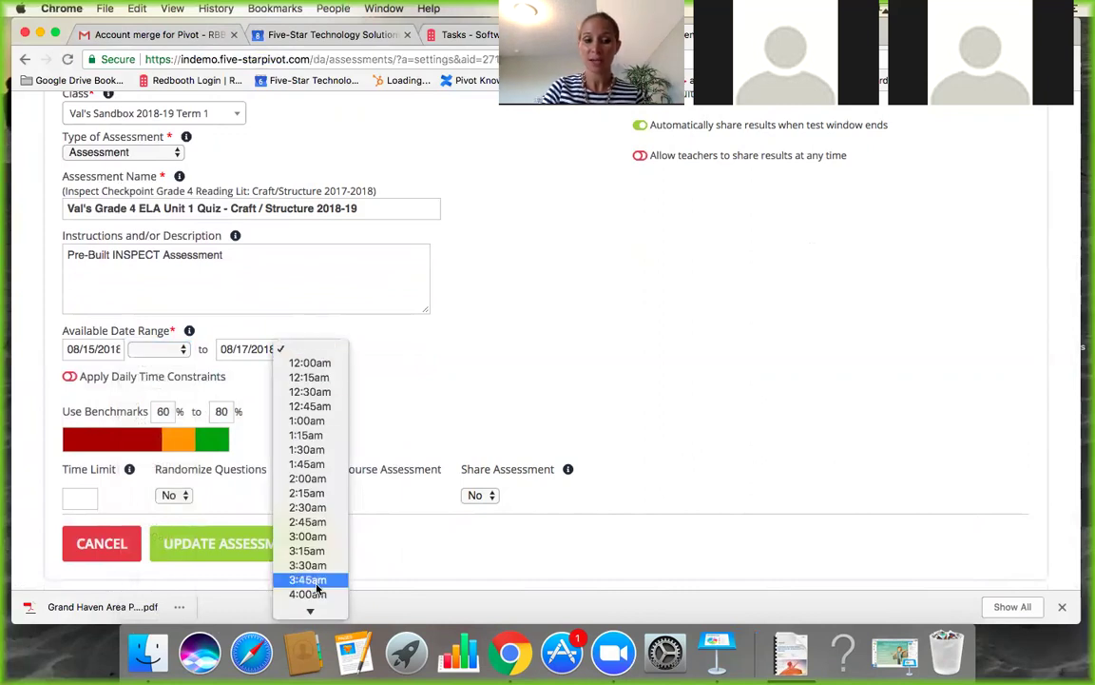
left_click(557, 416)
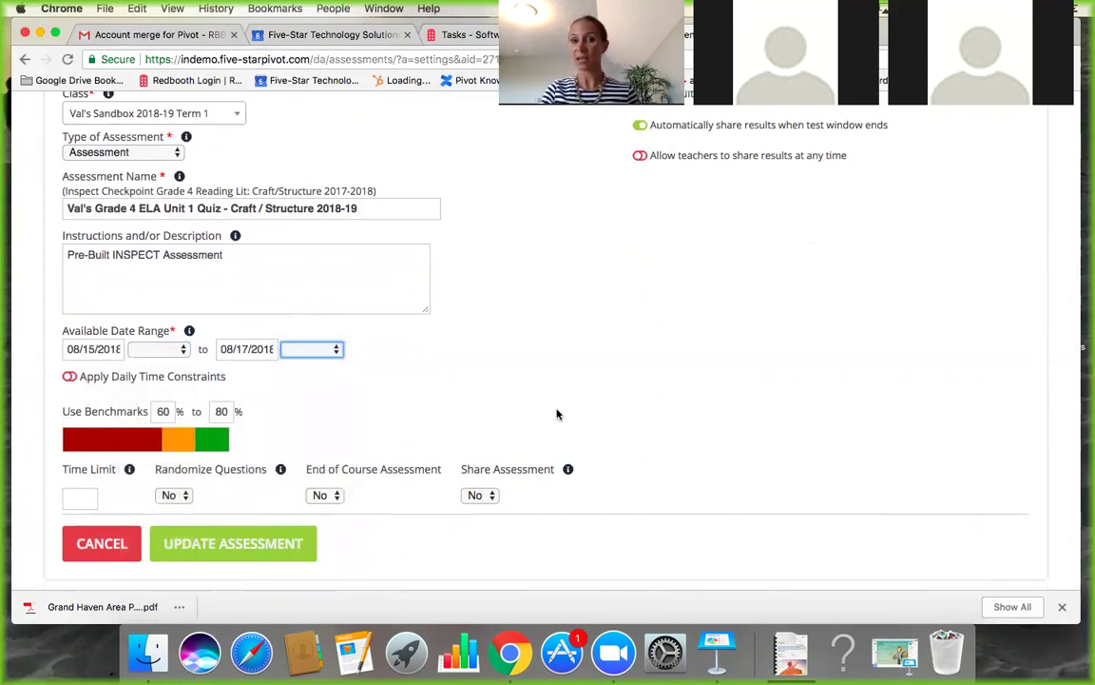
scroll(302, 344, "down", 1)
scroll(190, 361, "up", 1)
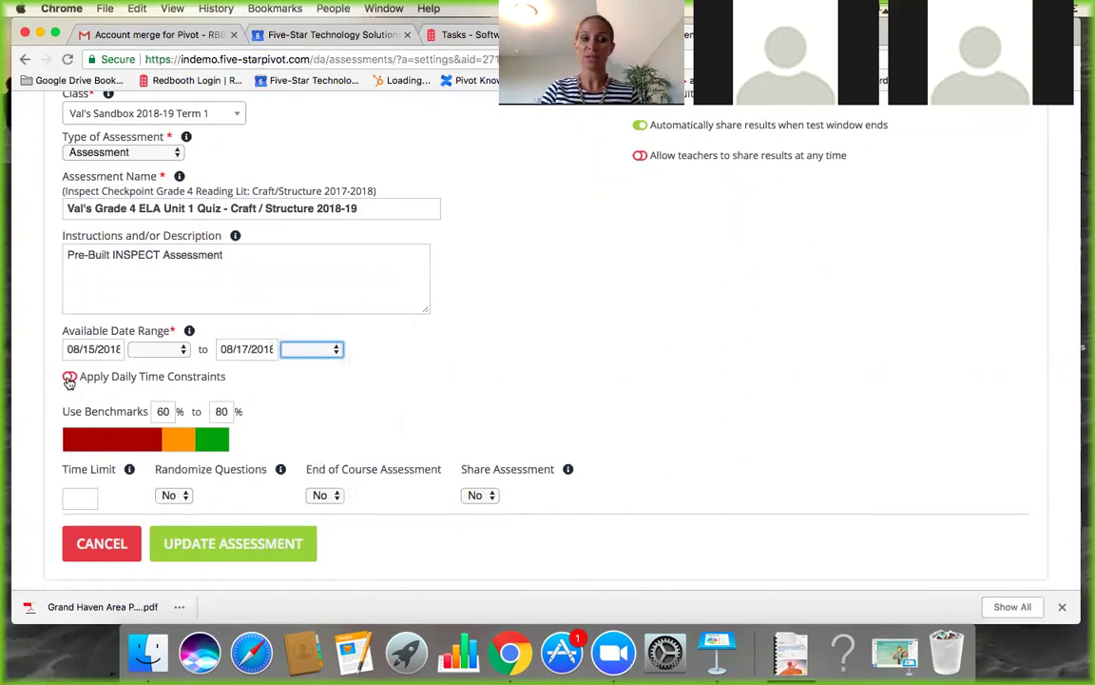
left_click(69, 376)
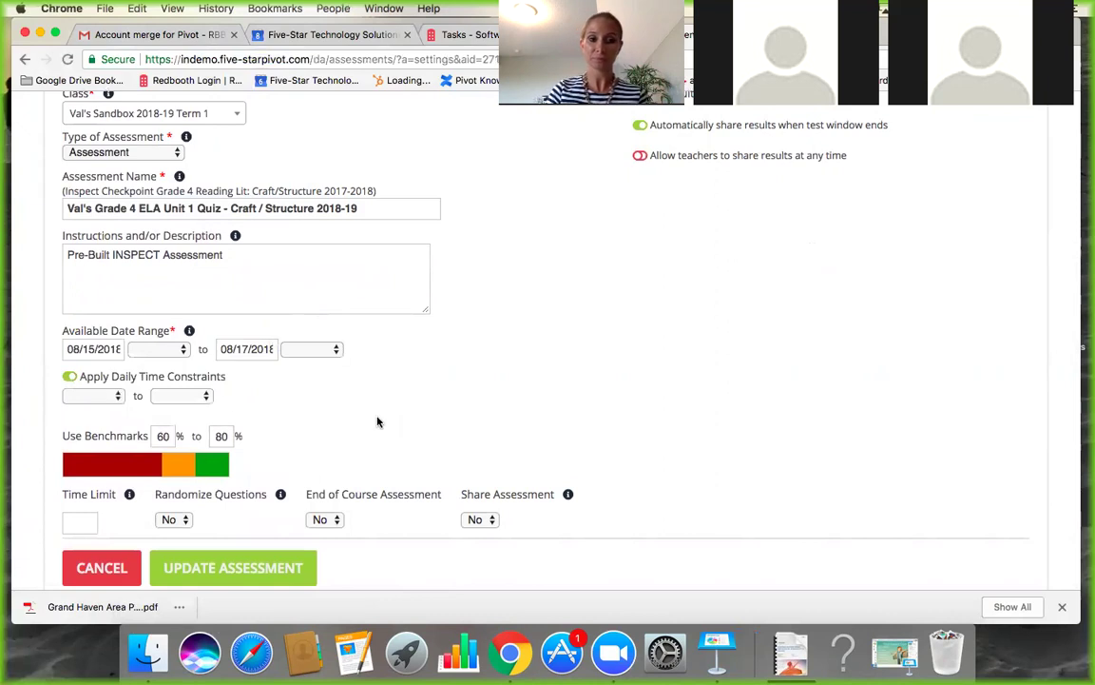
Turn daily time constraints off, set Share Assessment to Yes, and update the assessment.
left_click(72, 379)
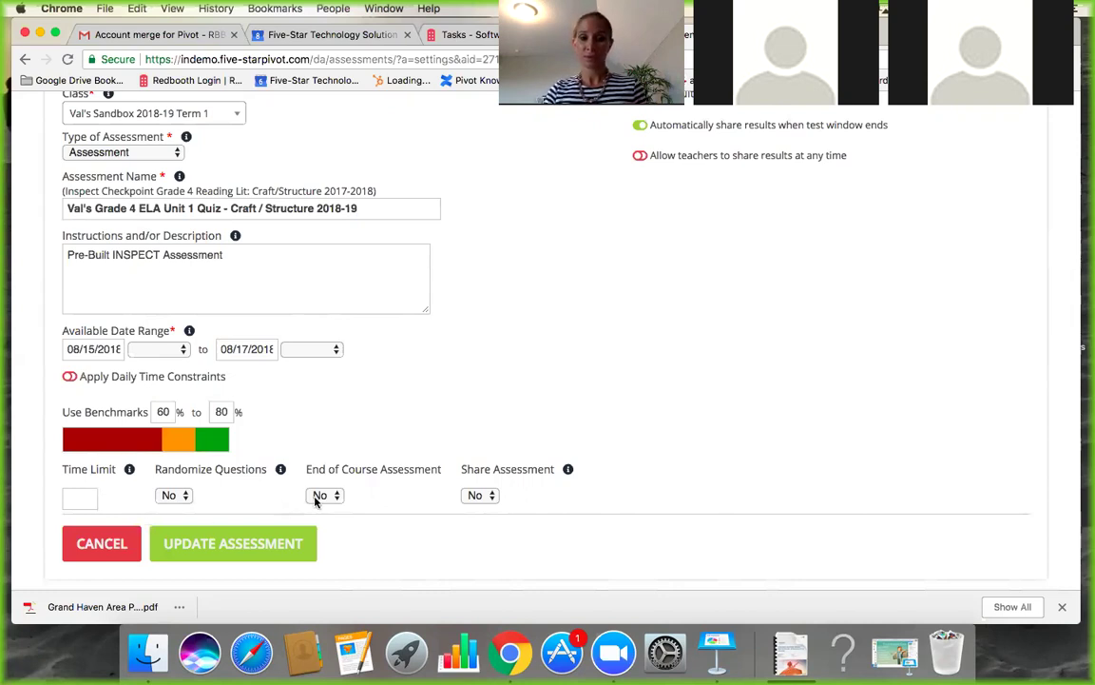
left_click(480, 497)
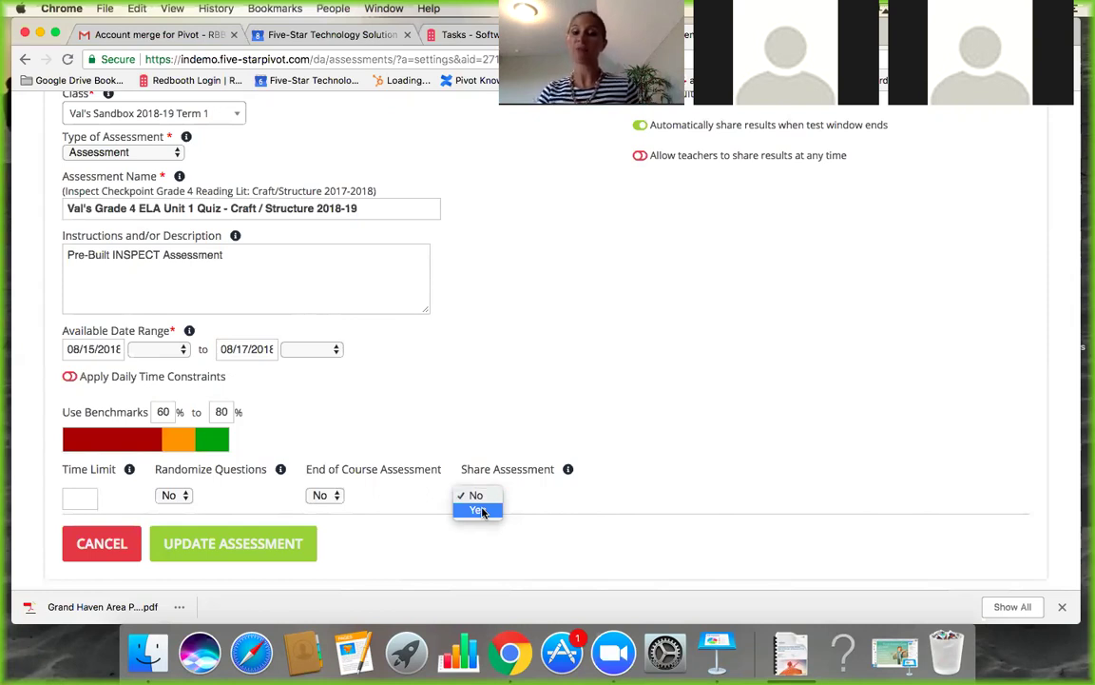
left_click(482, 512)
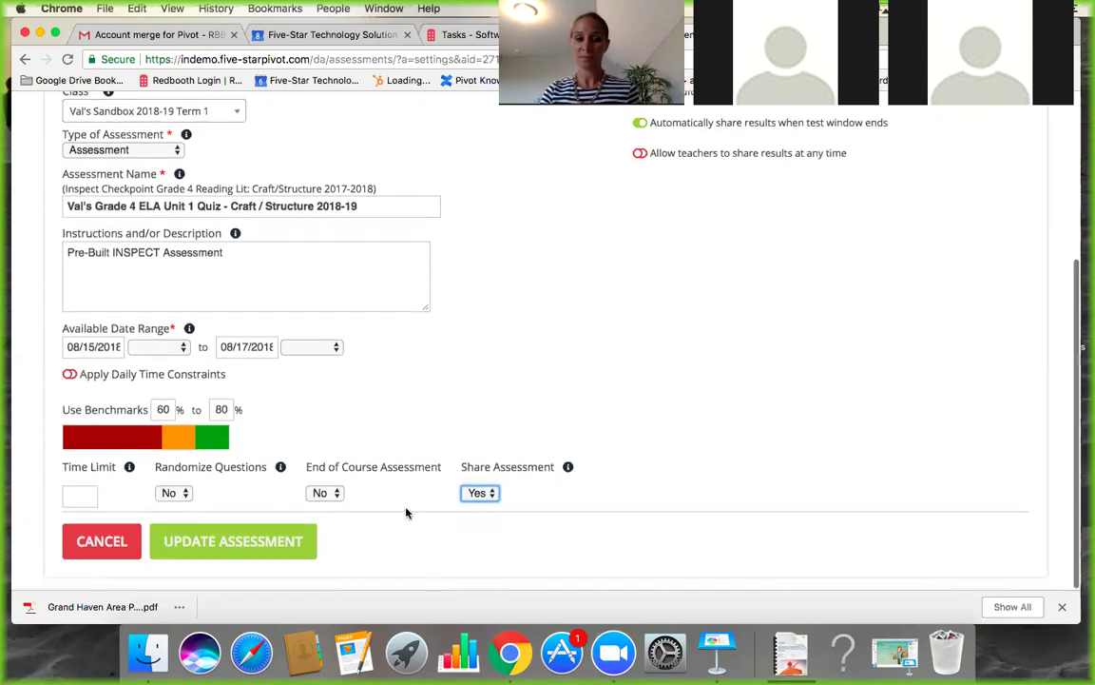
left_click(242, 547)
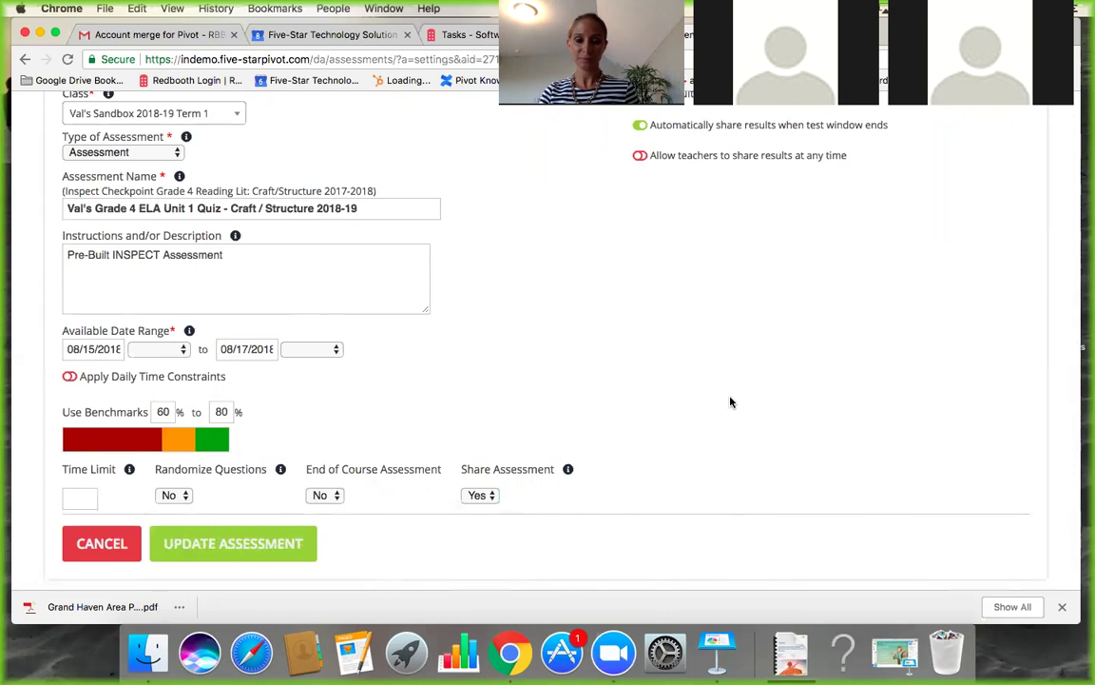
scroll(469, 379, "up", 5)
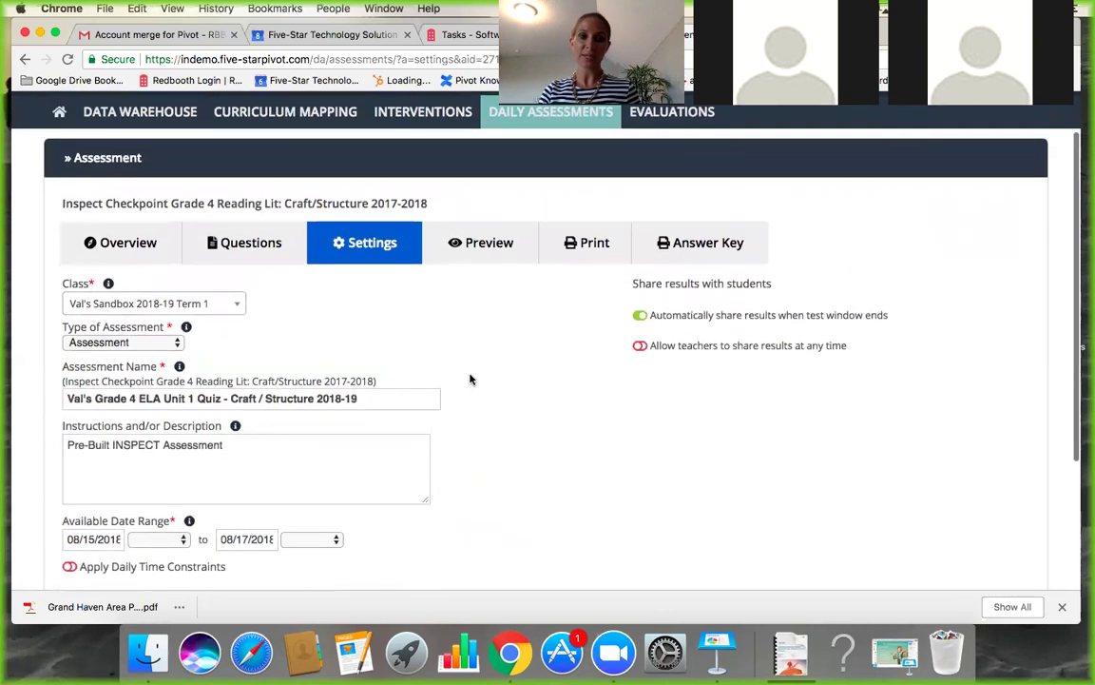
Remove questions 5 and 6 from the quiz, leaving four questions.
left_click(266, 248)
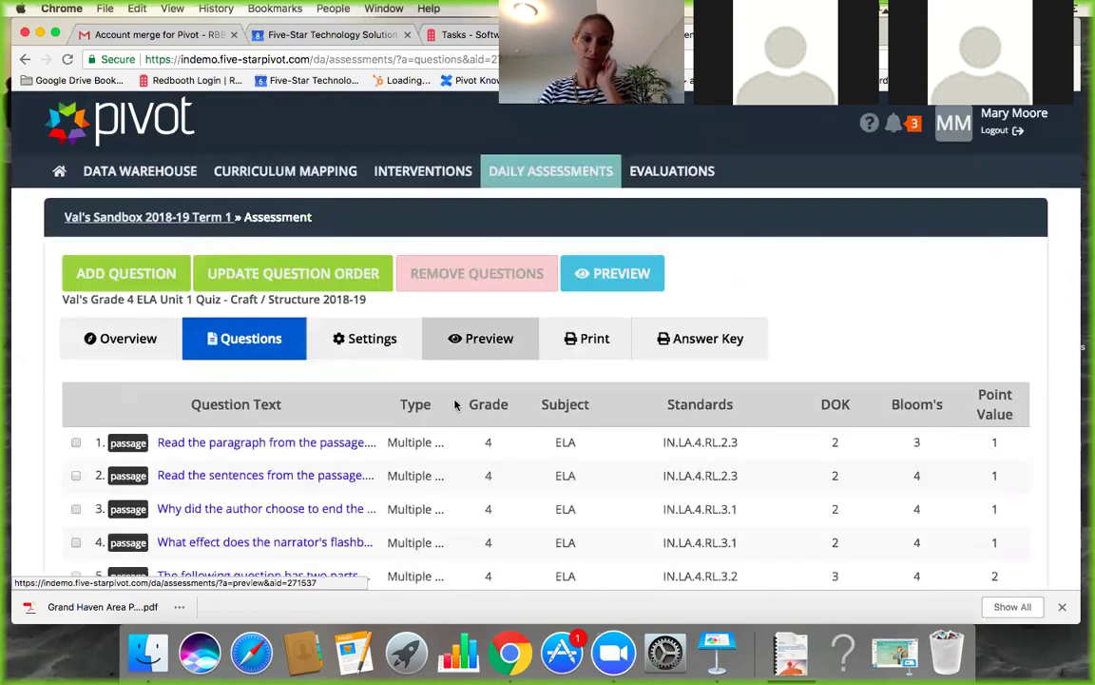
scroll(391, 458, "down", 2)
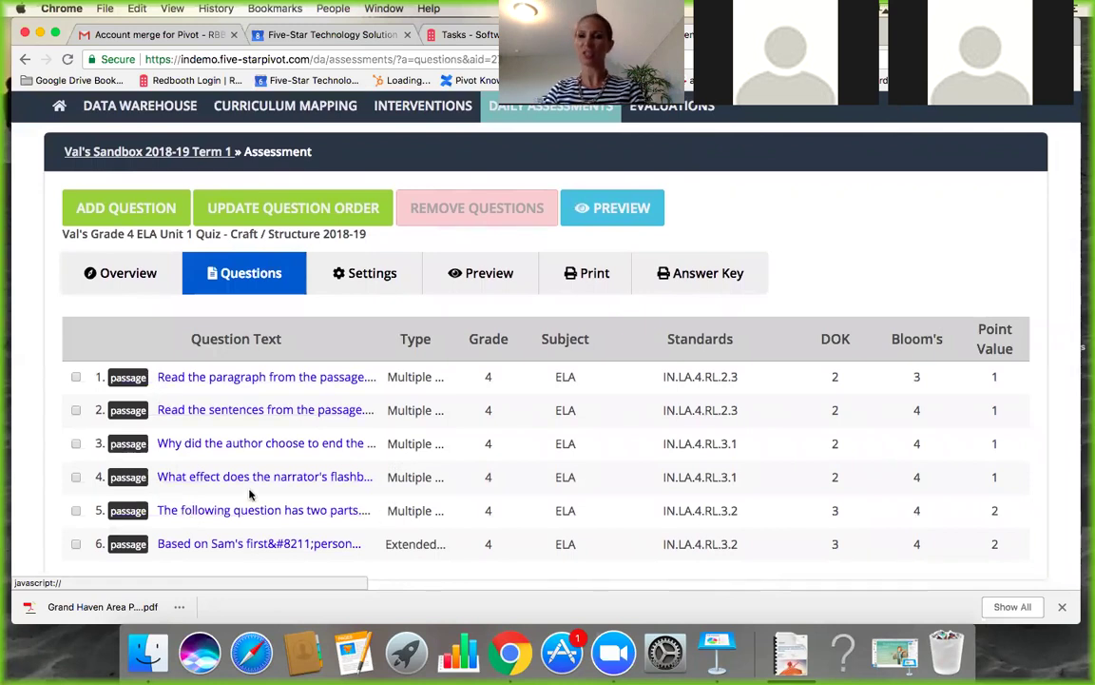
left_click(76, 511)
left_click(76, 544)
left_click(448, 211)
key("Return")
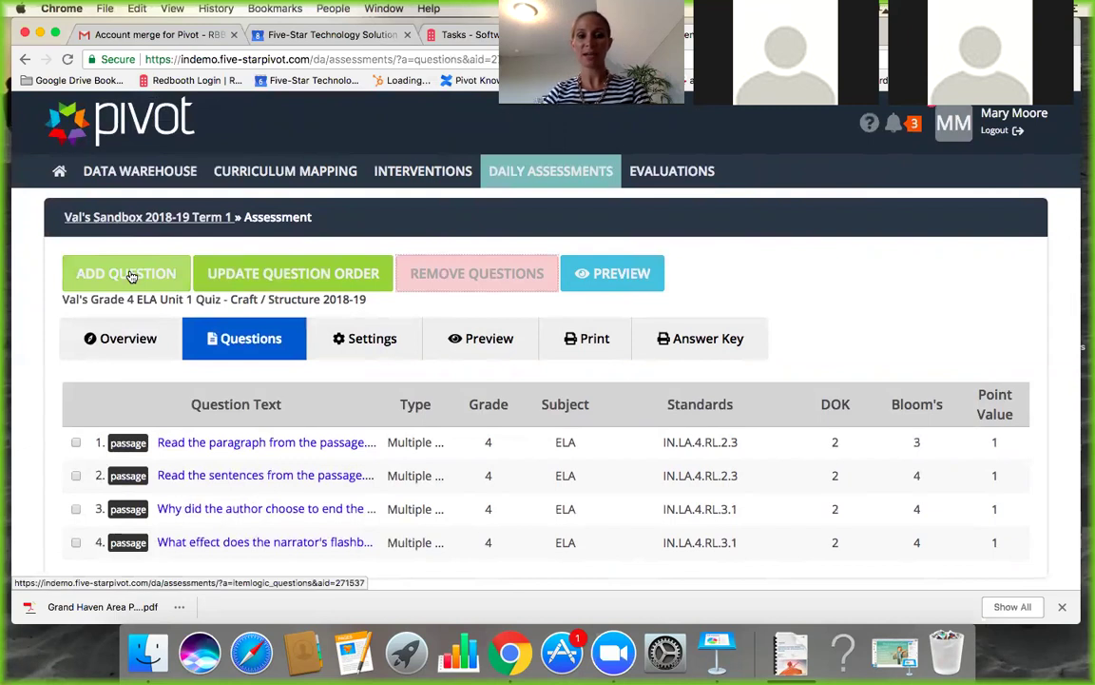
left_click(132, 275)
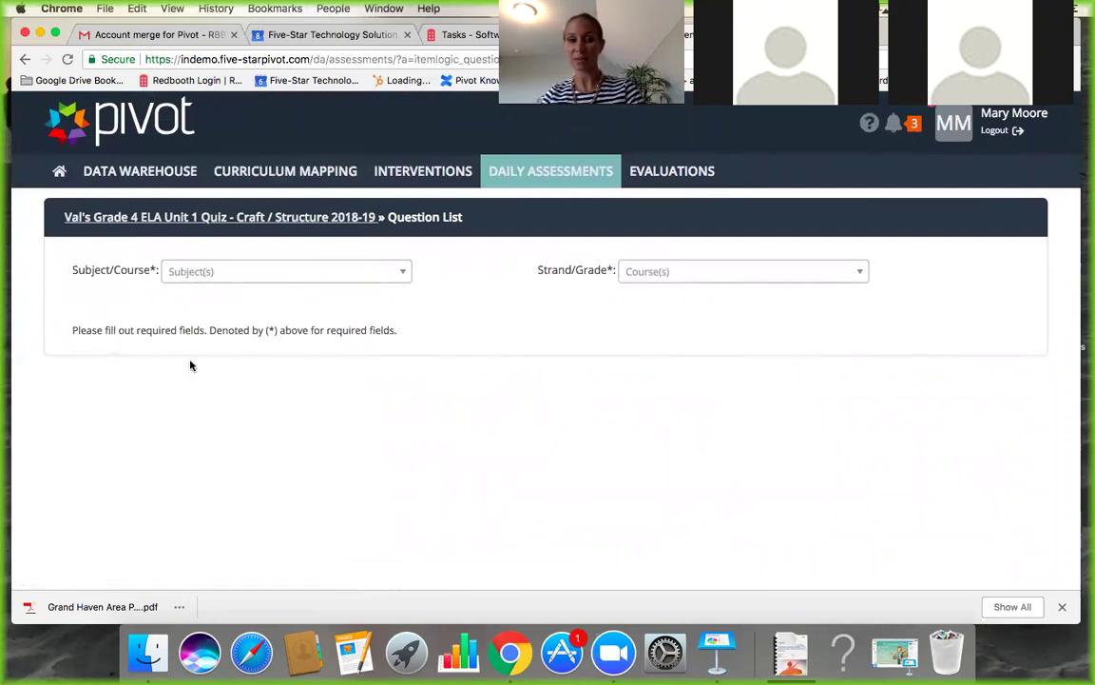
Set the question bank subject to English/Language Arts and the grade to Grade 4.
left_click(207, 271)
left_click(216, 297)
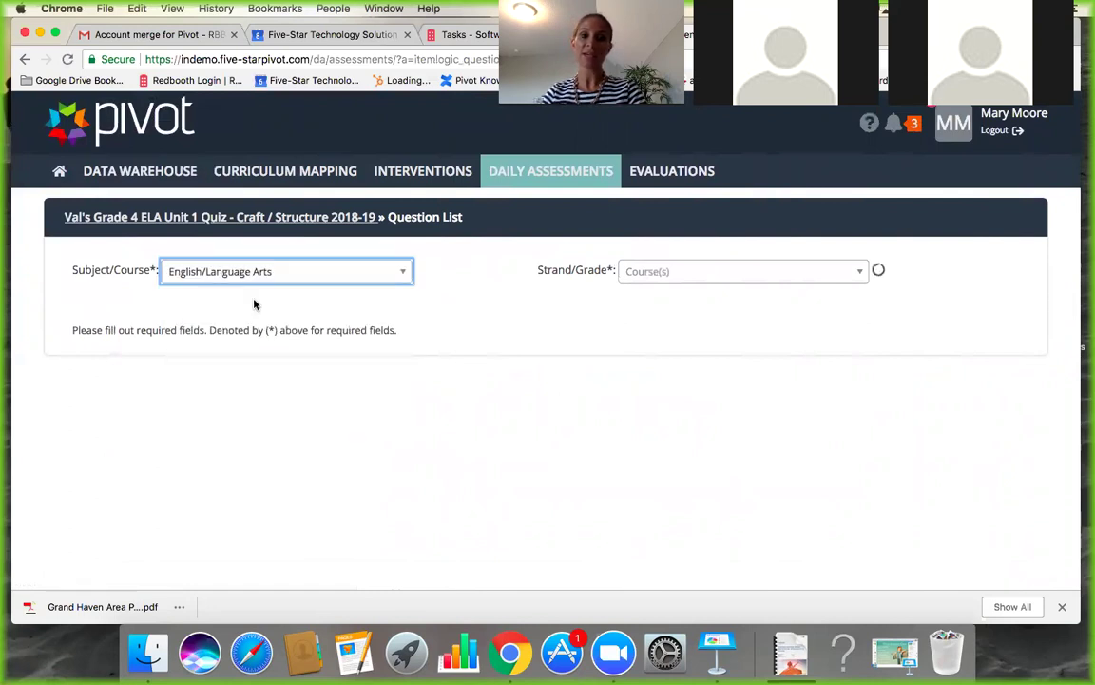
left_click(713, 271)
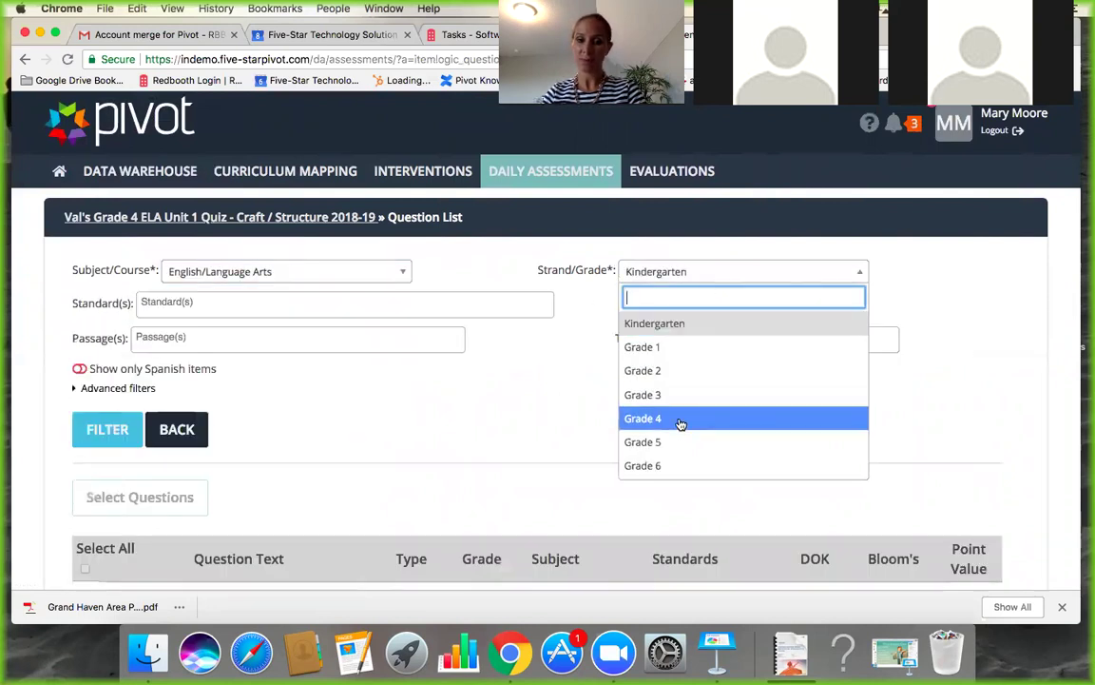
left_click(680, 421)
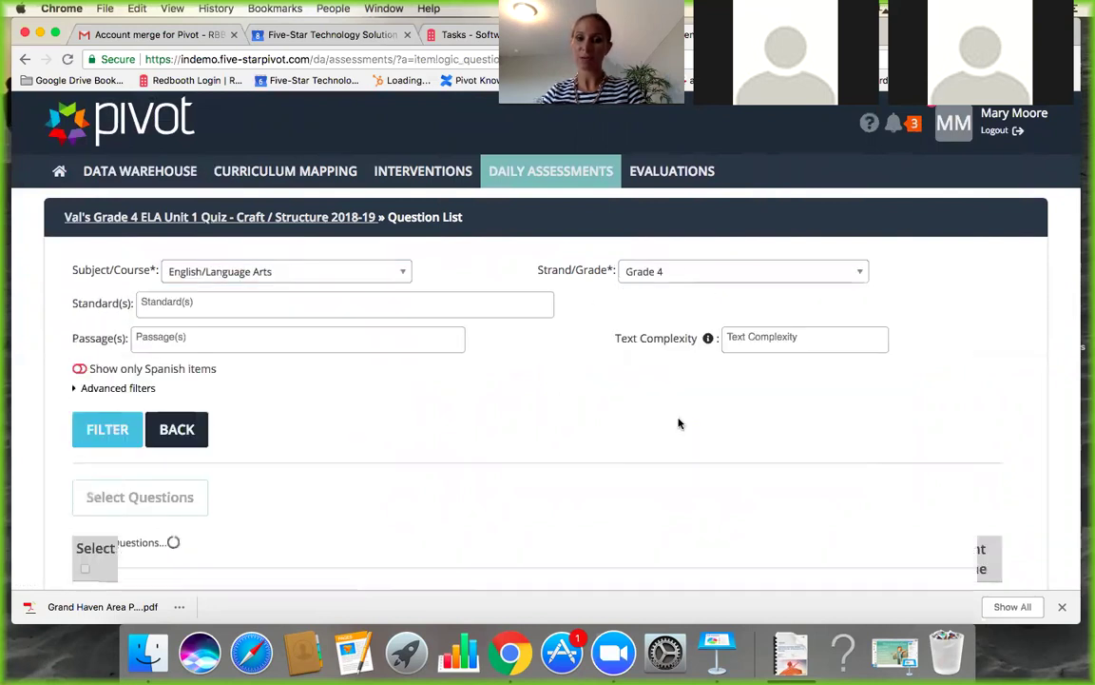
Browse the Standards, Passages and Text Complexity lists without changing them.
left_click(443, 306)
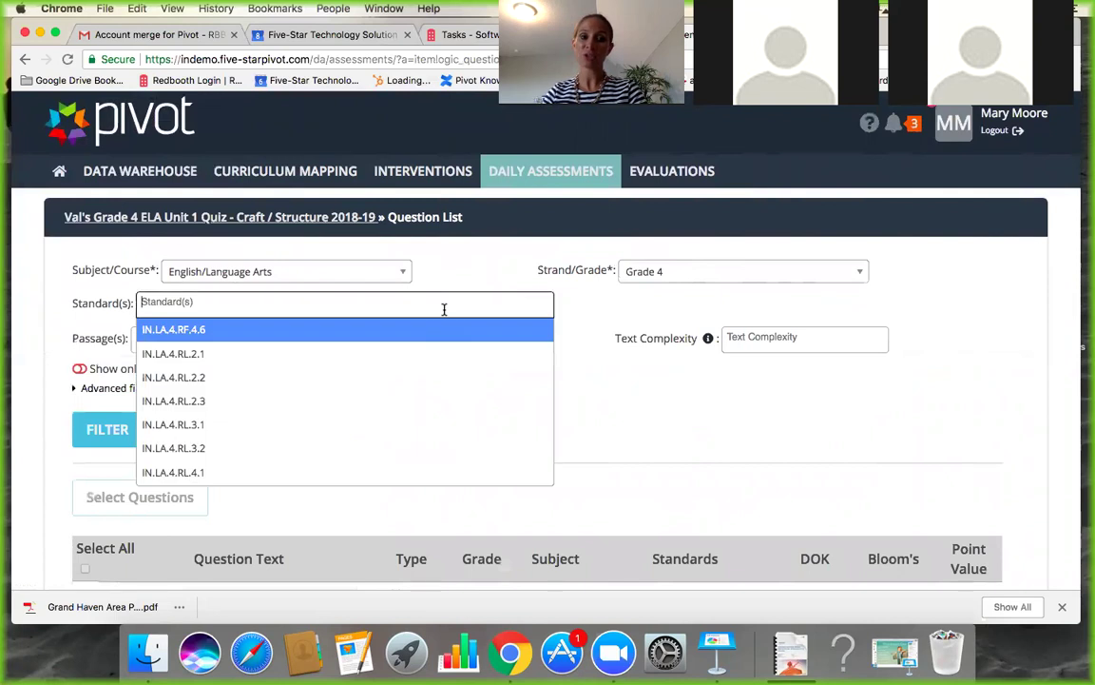
left_click(709, 376)
scroll(345, 252, "down", 2)
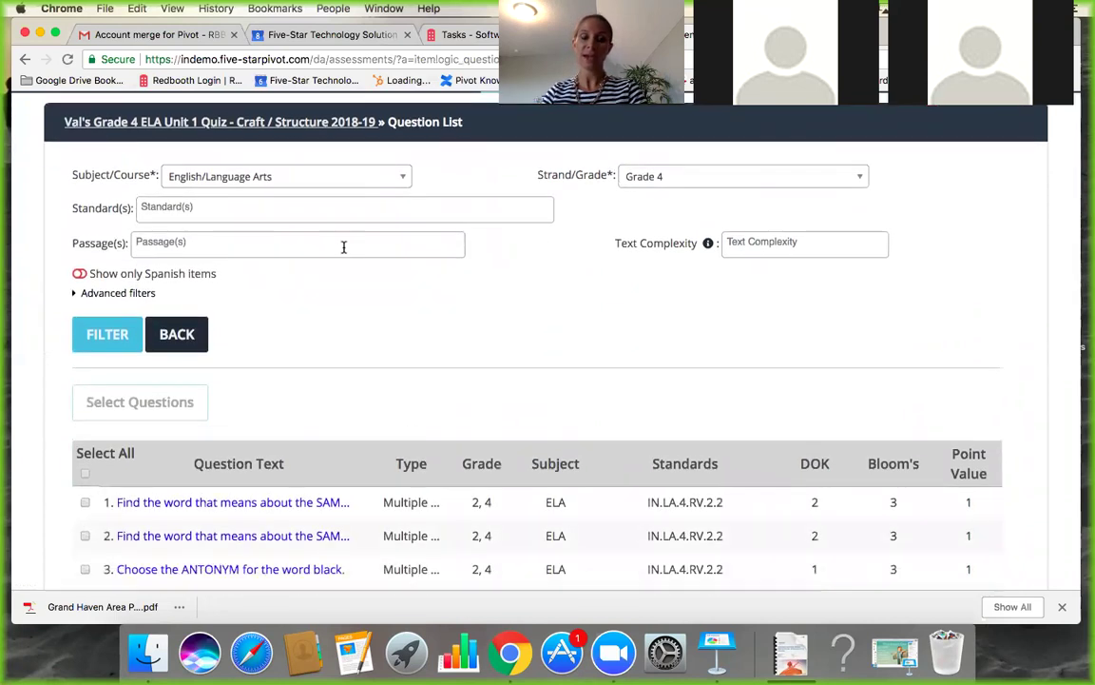
left_click(343, 245)
scroll(237, 397, "down", 6)
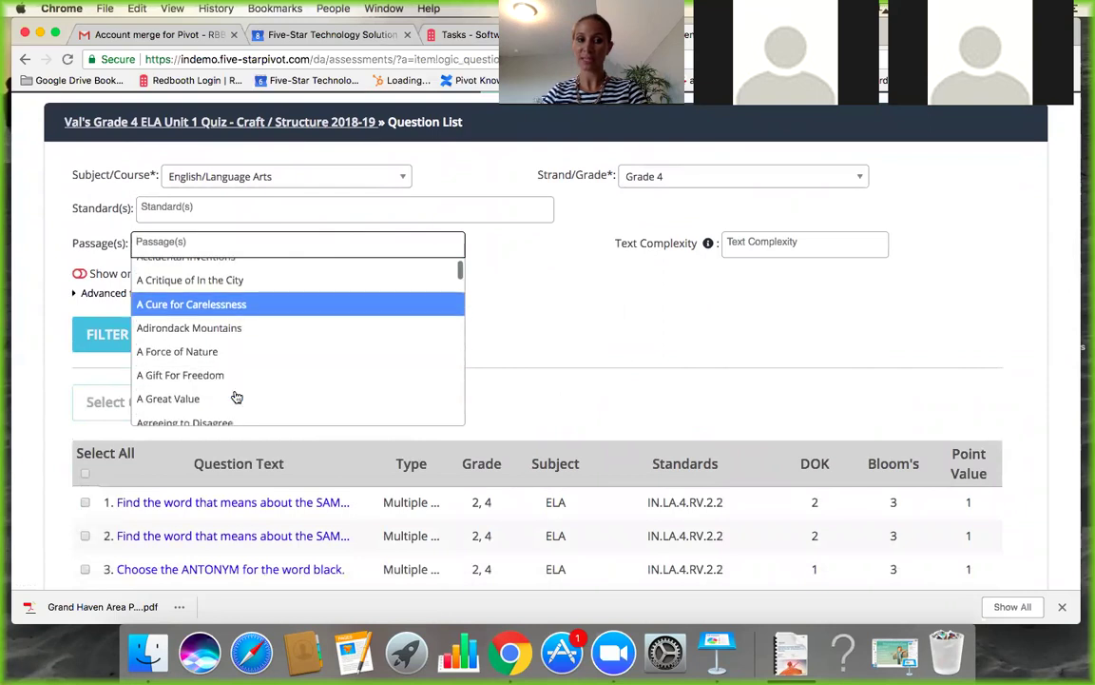
scroll(237, 397, "down", 6)
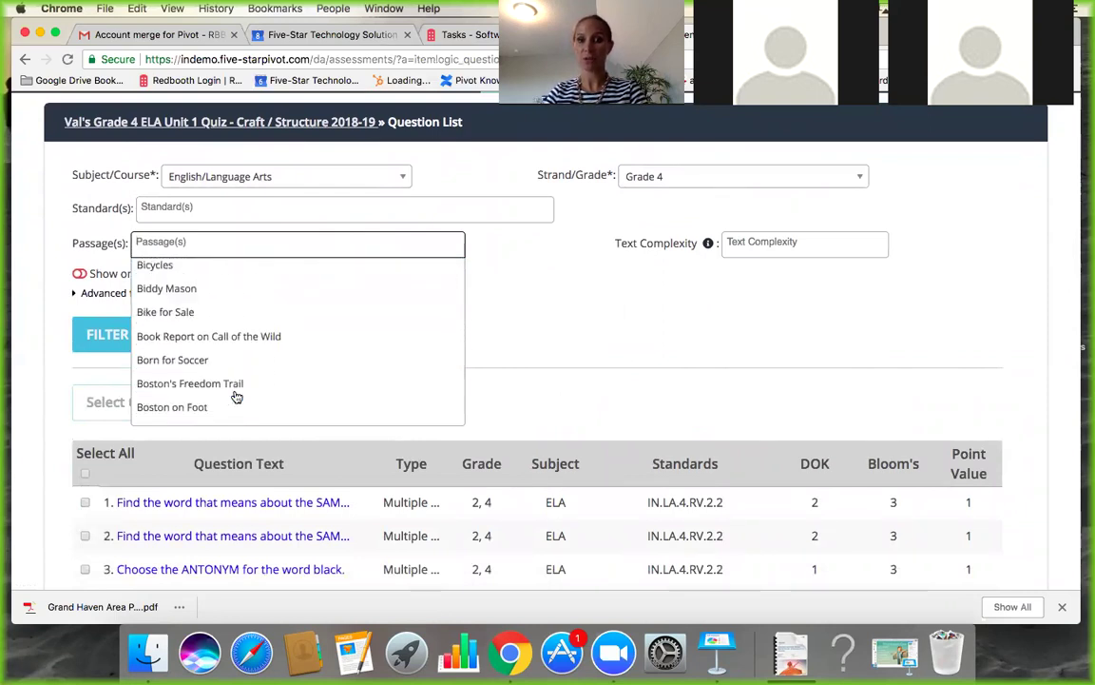
left_click(598, 325)
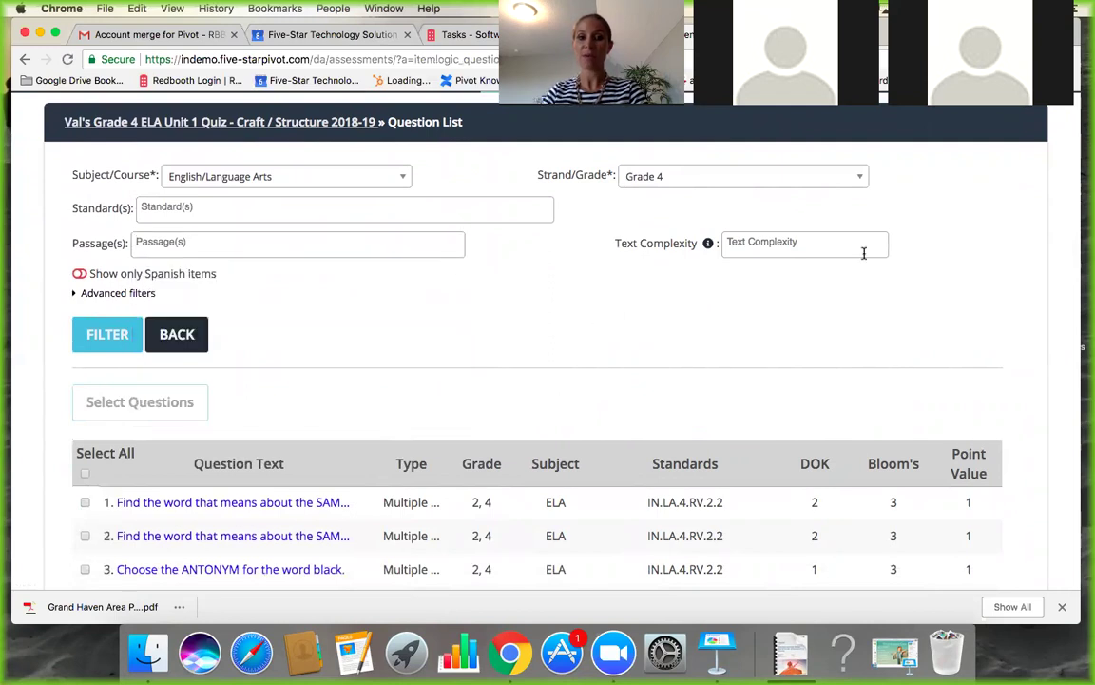
left_click(828, 252)
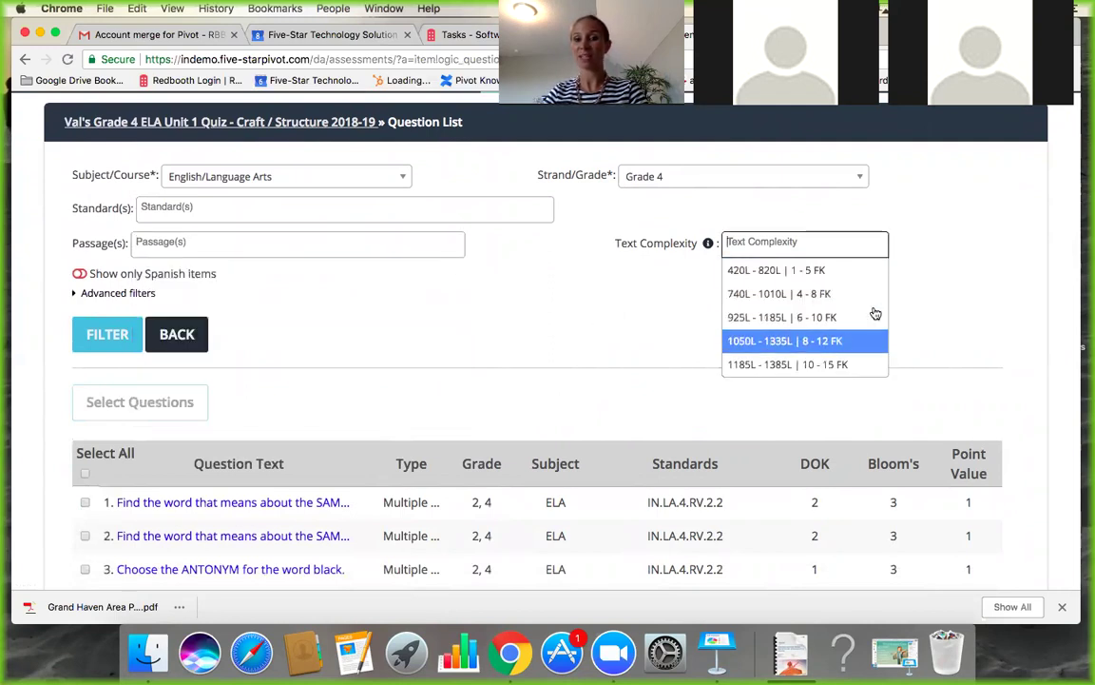
left_click(520, 330)
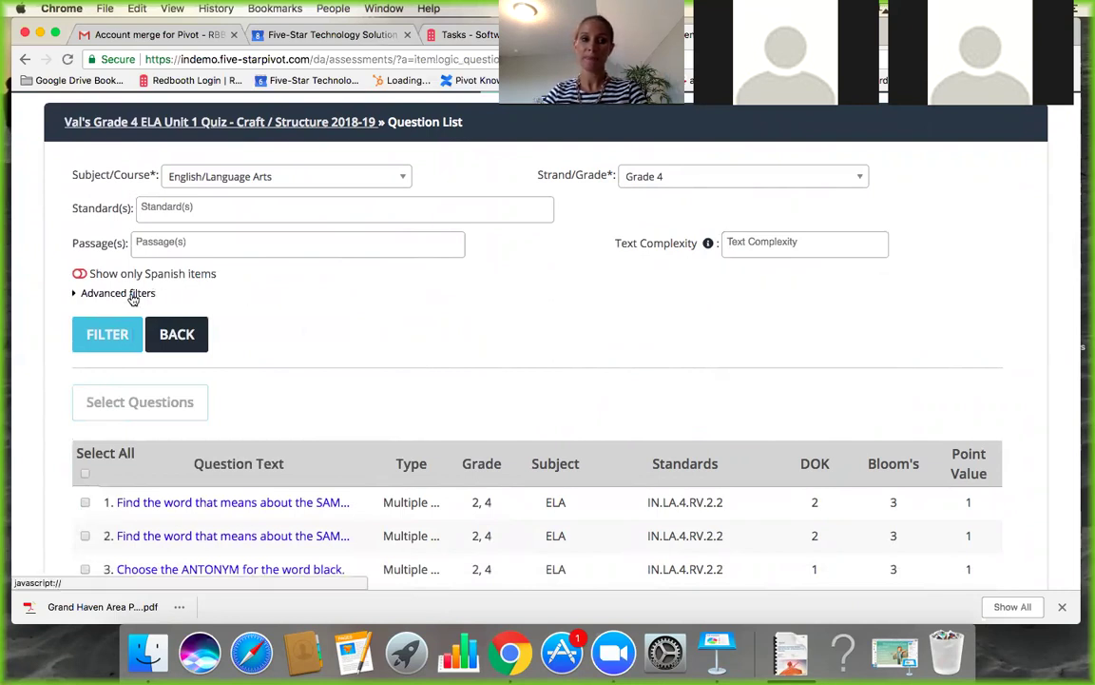
Show the advanced filters and set the item type to HotText.
left_click(133, 295)
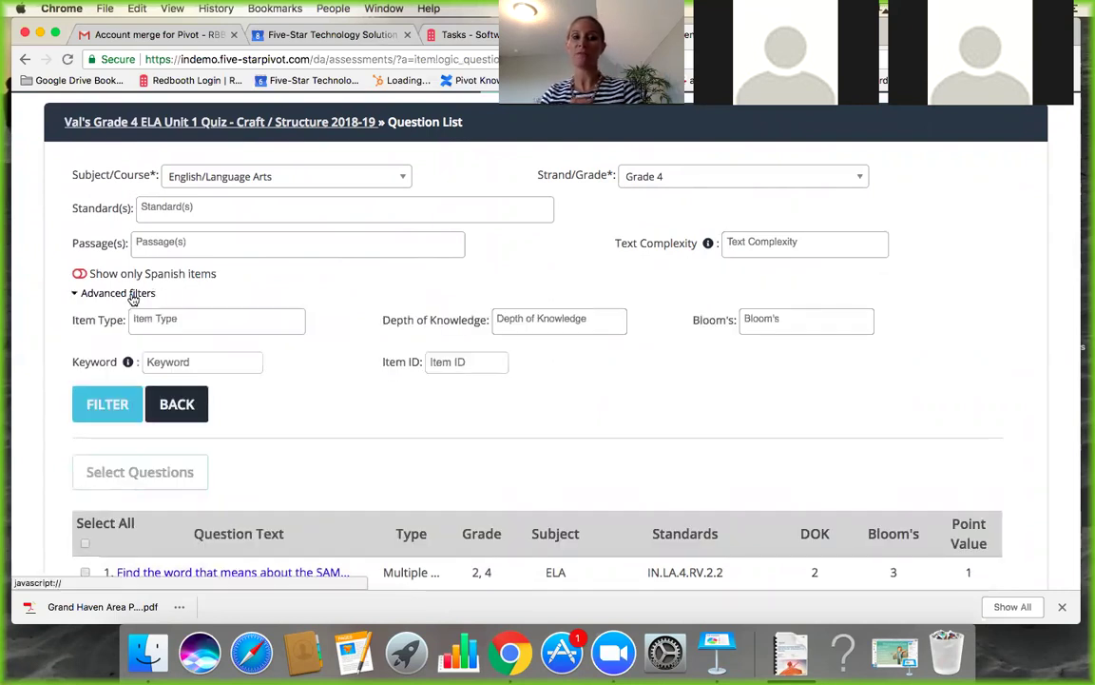
left_click(206, 320)
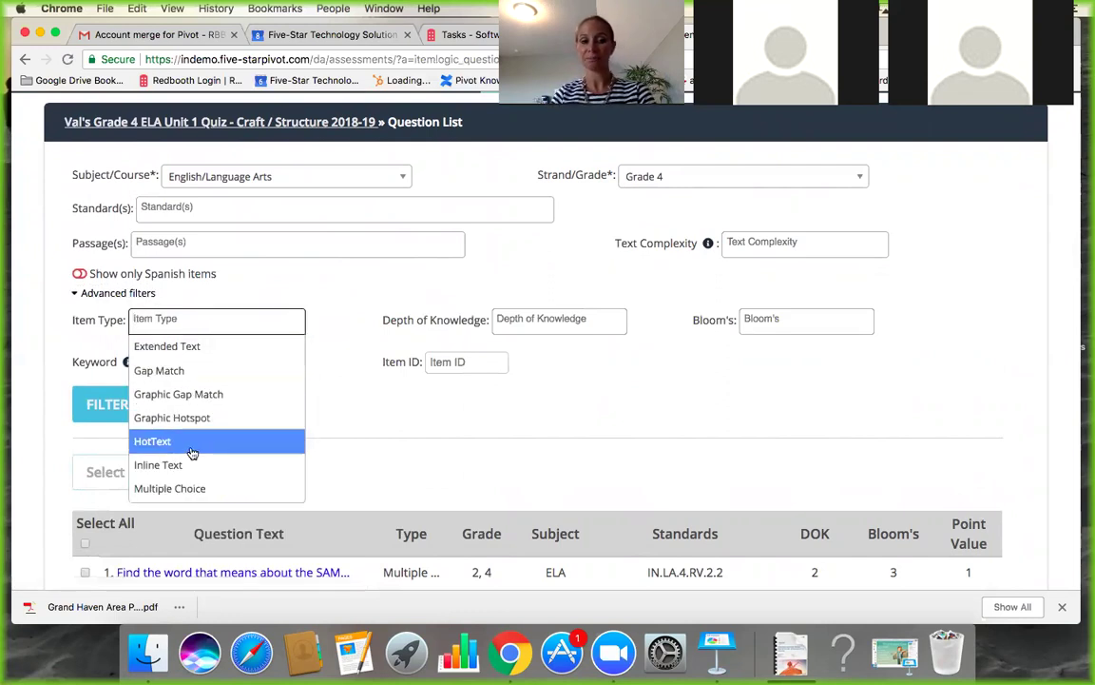
scroll(192, 453, "down", 1)
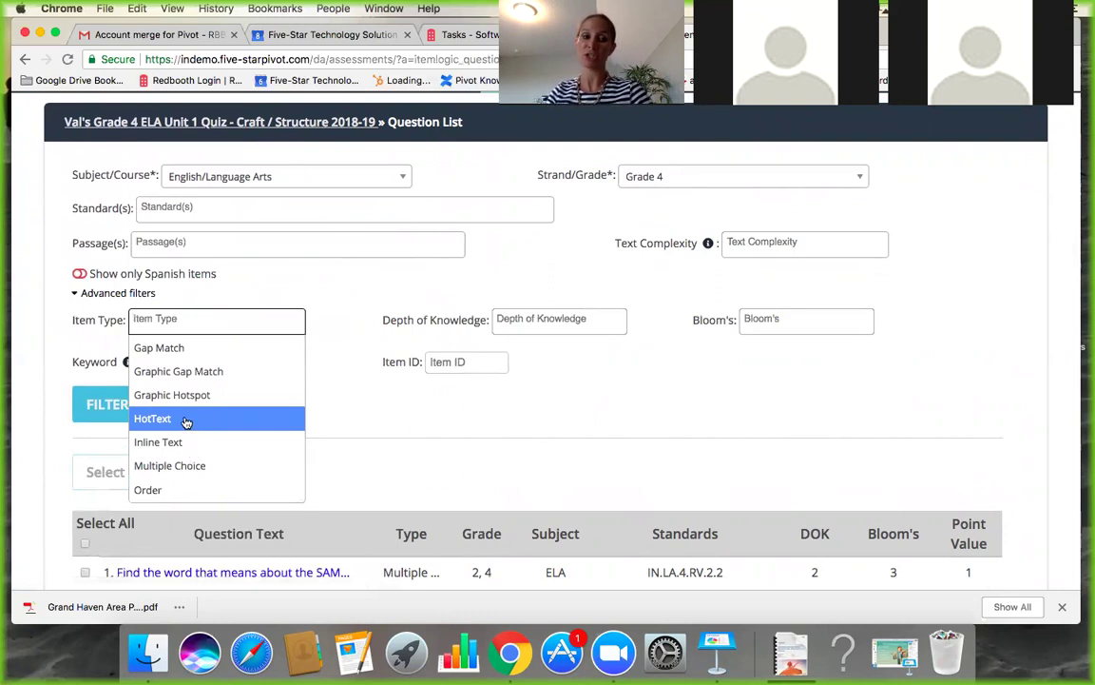
left_click(185, 420)
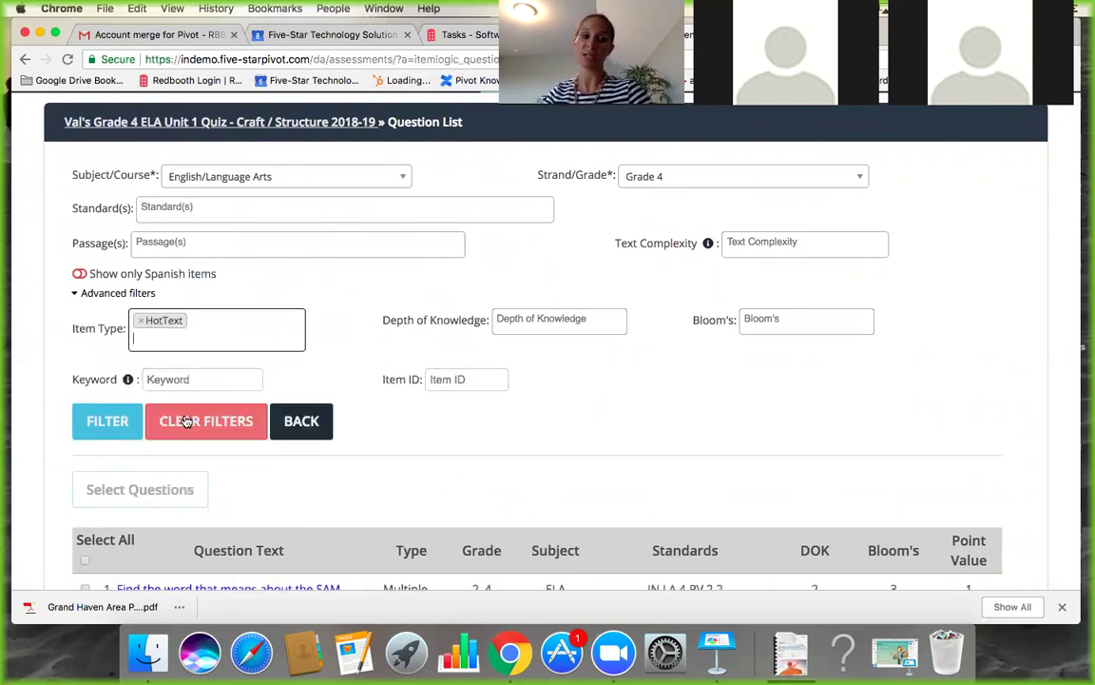
Set Depth of Knowledge to 3 and apply the filters.
left_click(541, 321)
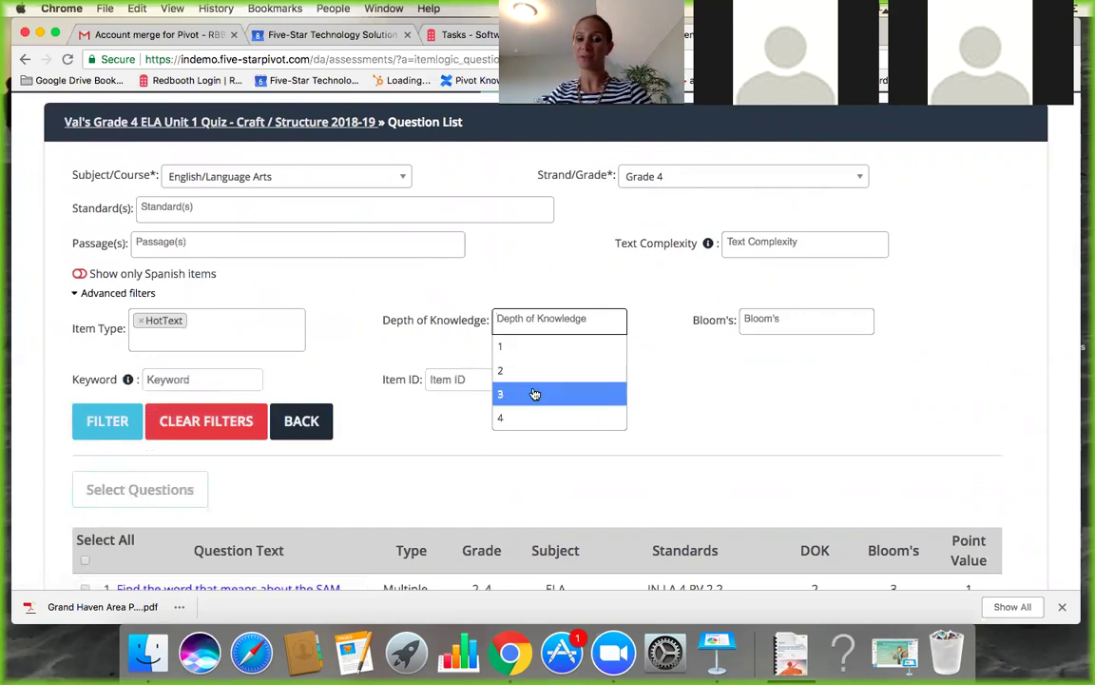
left_click(822, 390)
scroll(770, 439, "down", 5)
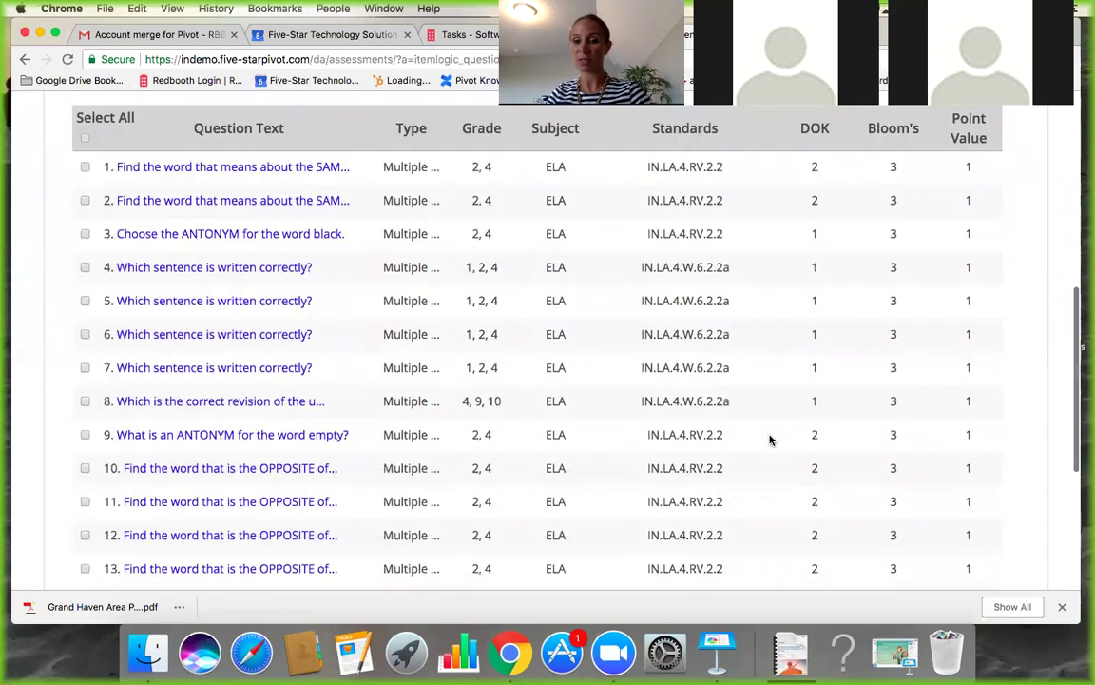
scroll(770, 439, "down", 2)
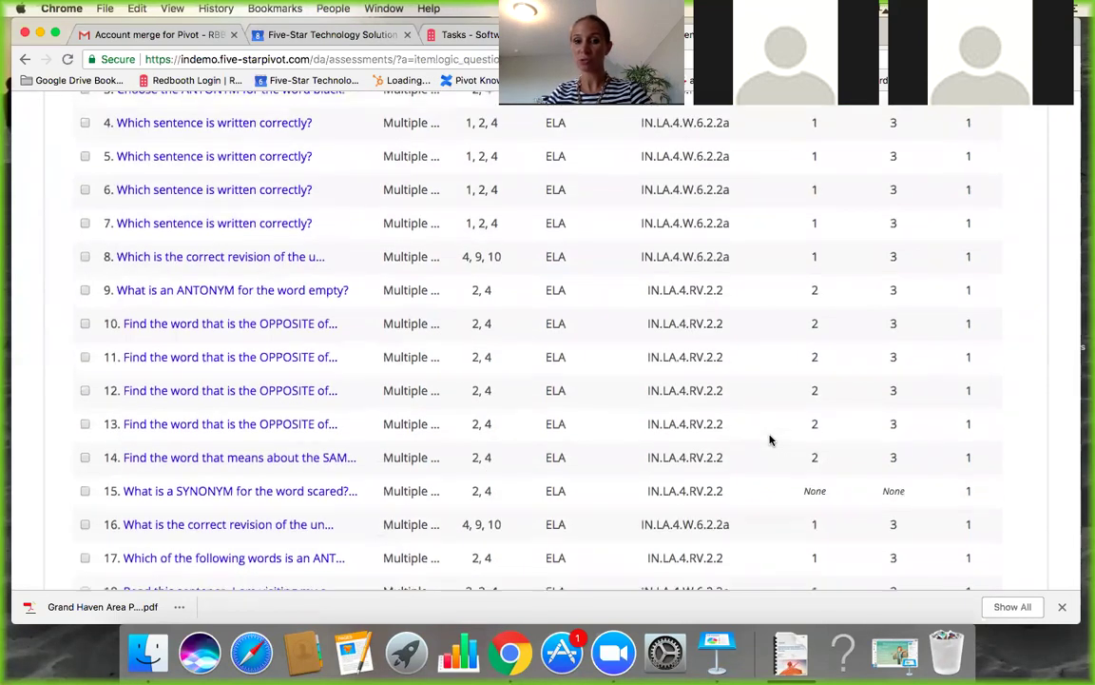
scroll(770, 439, "up", 7)
left_click(570, 416)
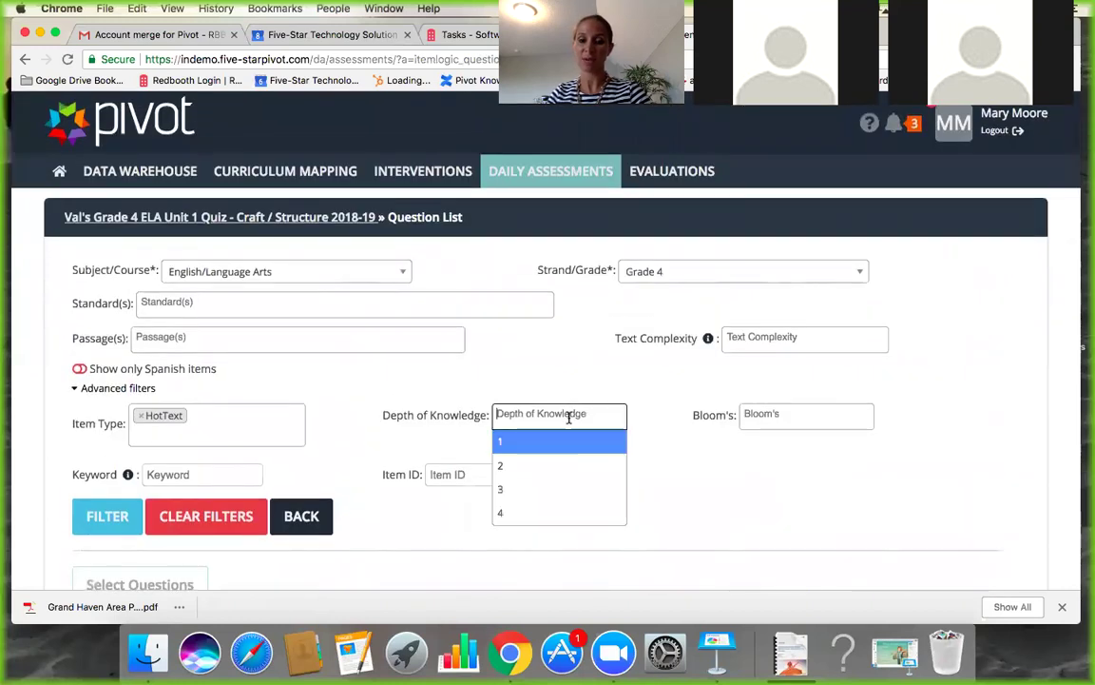
left_click(546, 491)
scroll(597, 506, "down", 3)
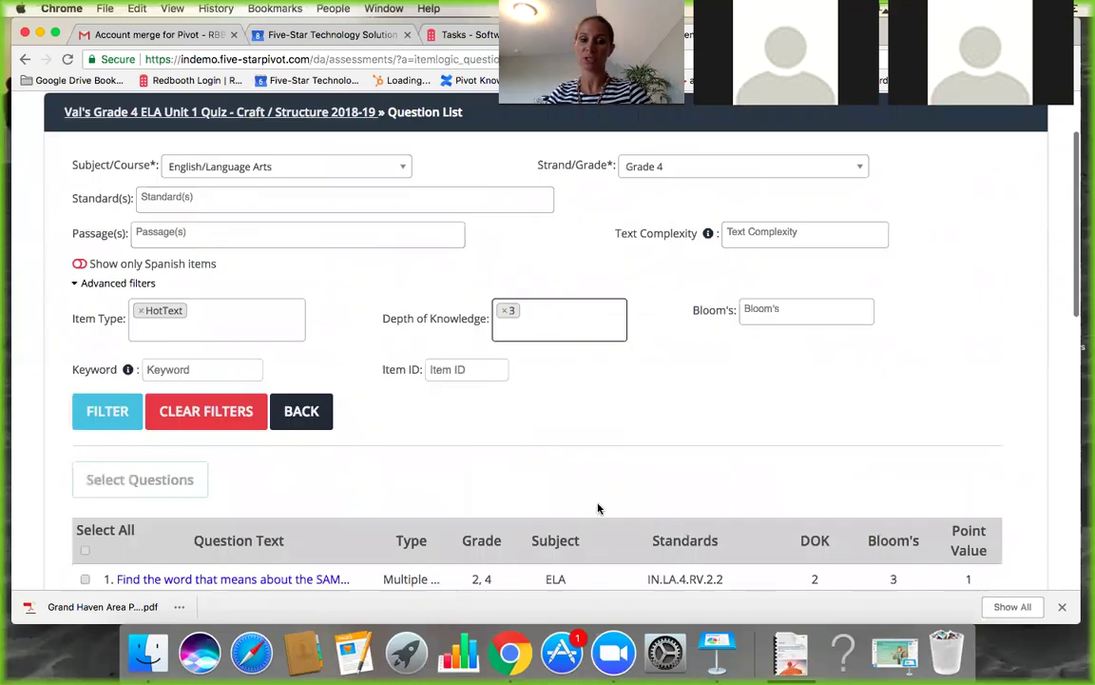
scroll(598, 509, "up", 1)
left_click(112, 417)
Select rows 8 and 9, the classroom-plants paragraph HotText questions, and add both to the quiz.
scroll(511, 487, "down", 4)
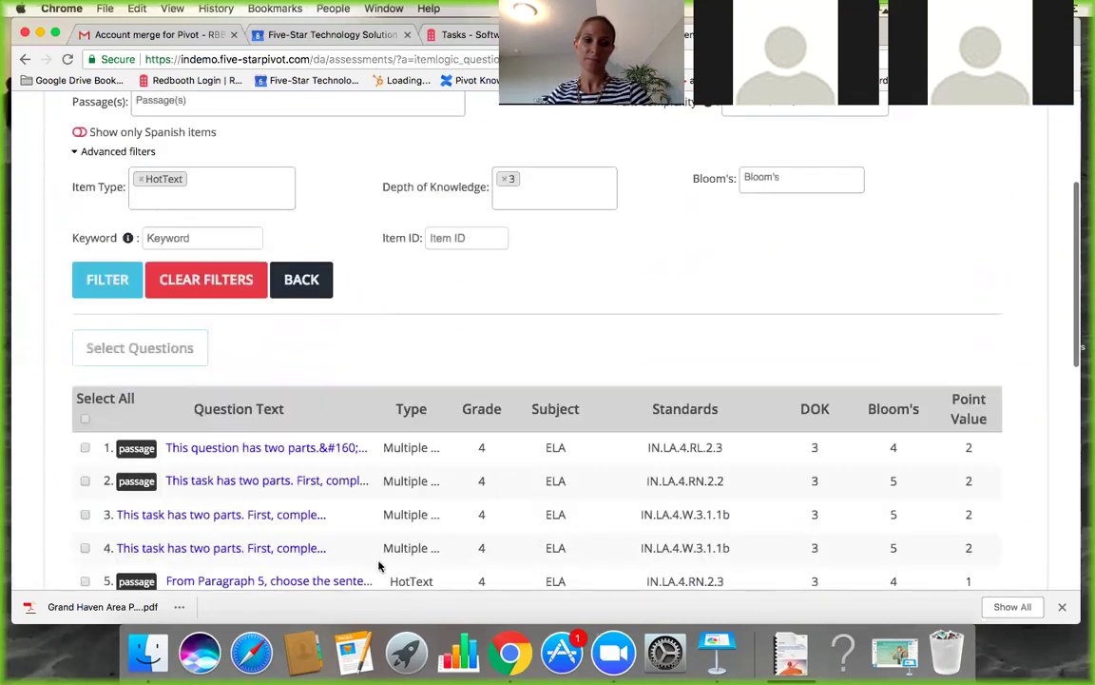
scroll(381, 565, "down", 4)
scroll(378, 567, "down", 5)
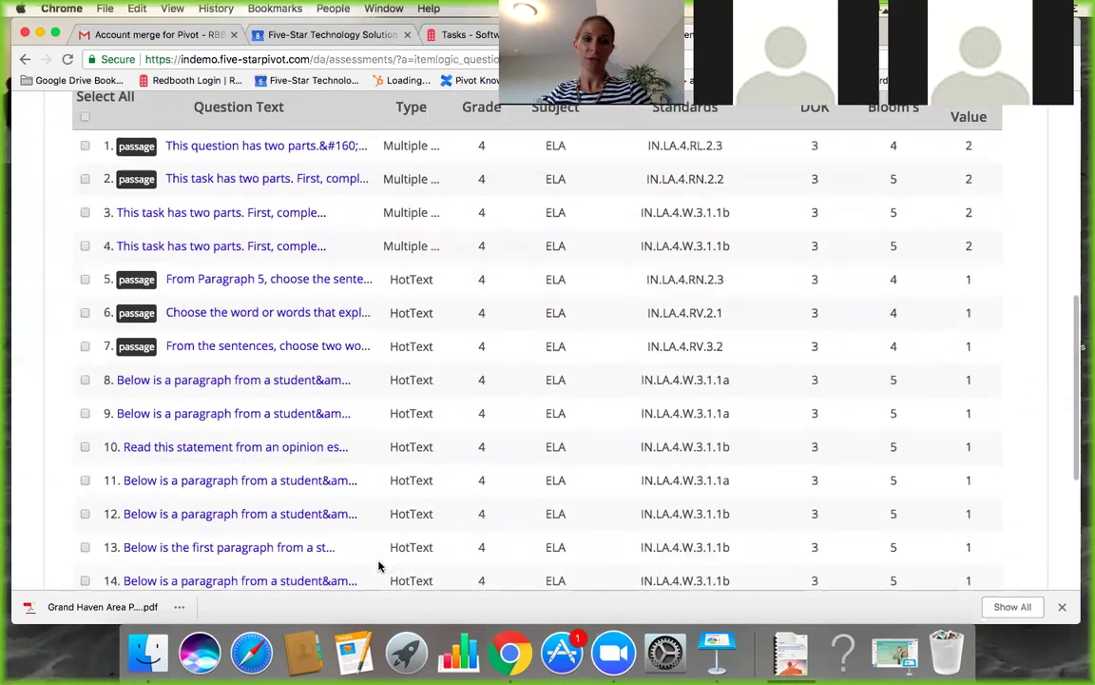
scroll(378, 567, "up", 8)
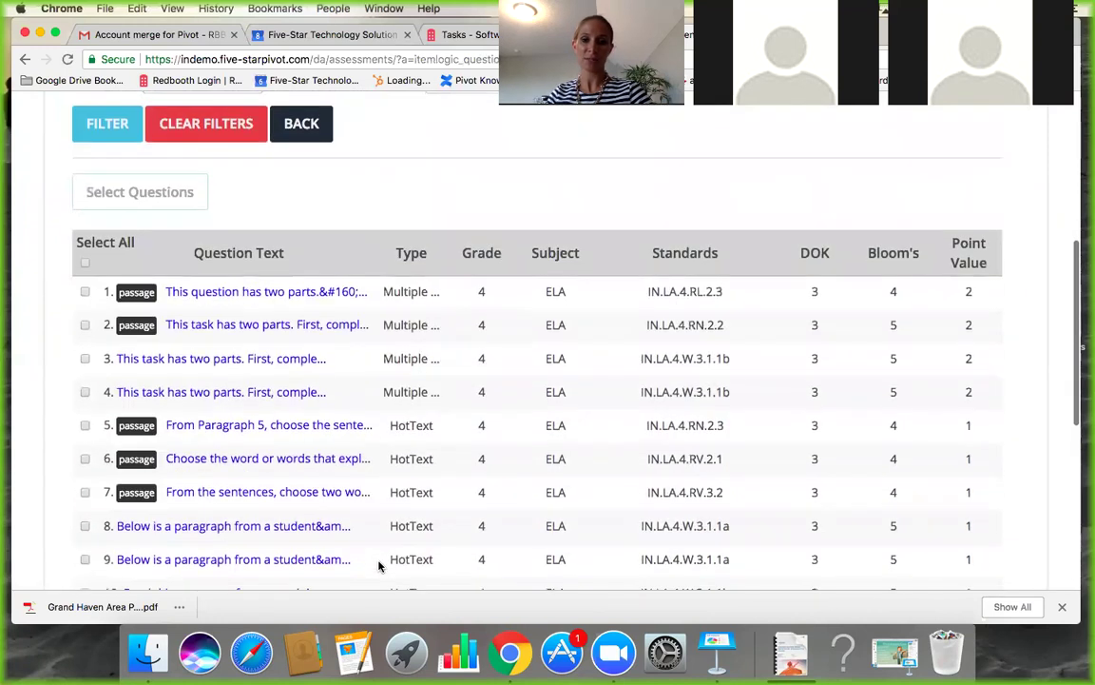
scroll(378, 567, "up", 1)
scroll(379, 567, "down", 3)
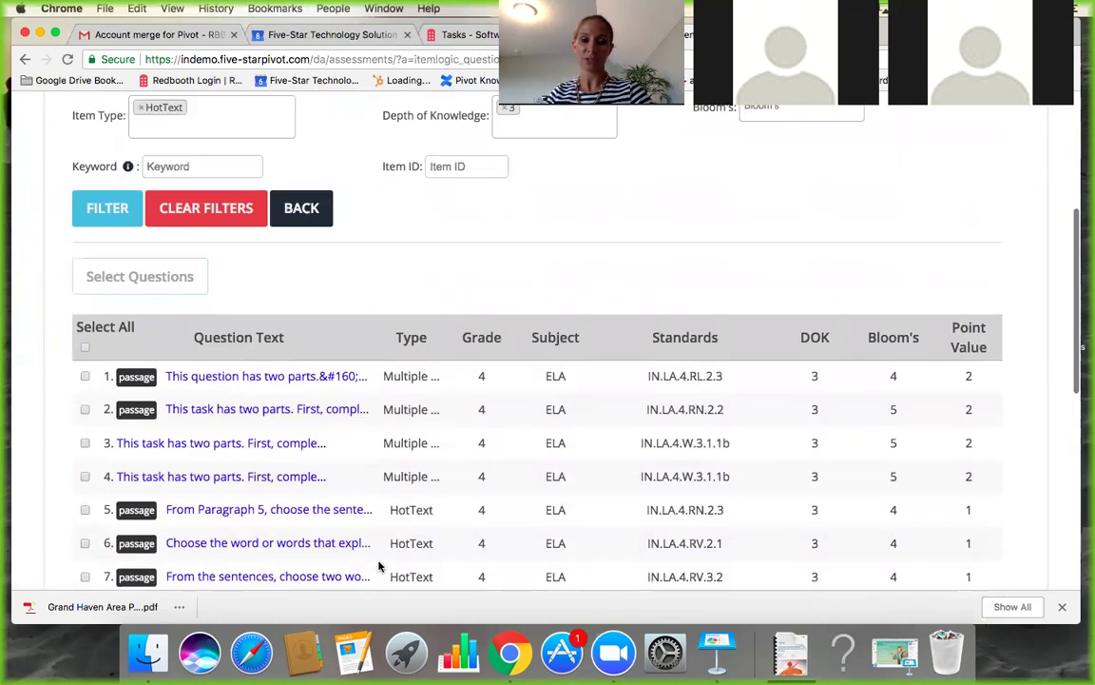
scroll(379, 566, "down", 1)
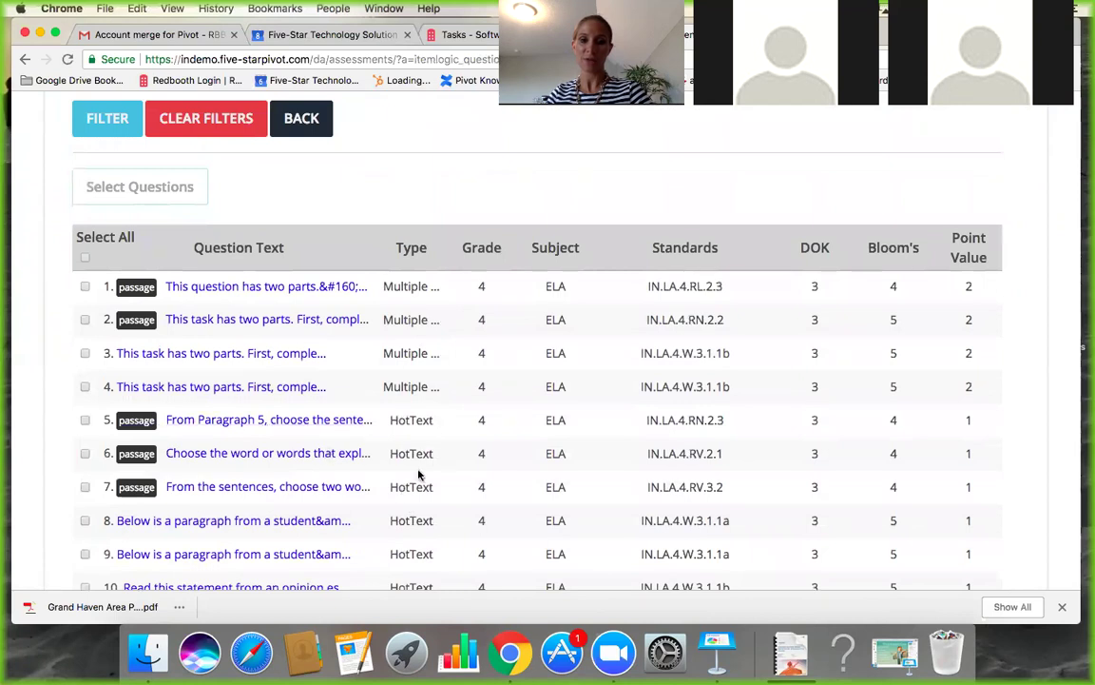
scroll(390, 469, "down", 2)
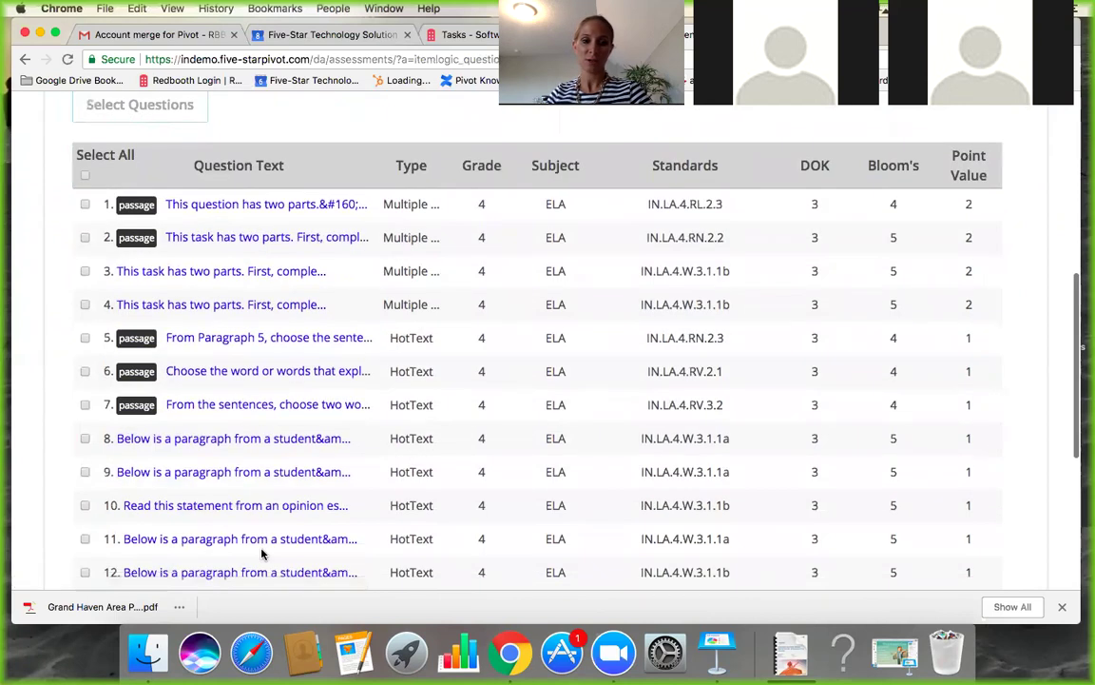
left_click(84, 440)
left_click(85, 473)
scroll(299, 405, "up", 2)
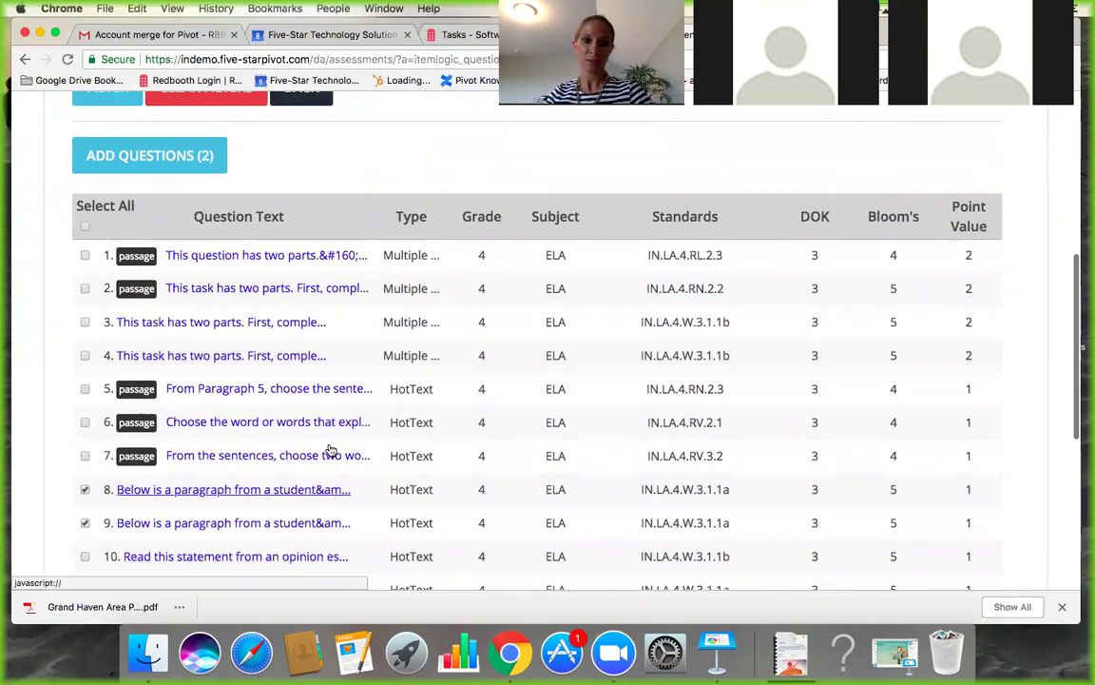
left_click(150, 195)
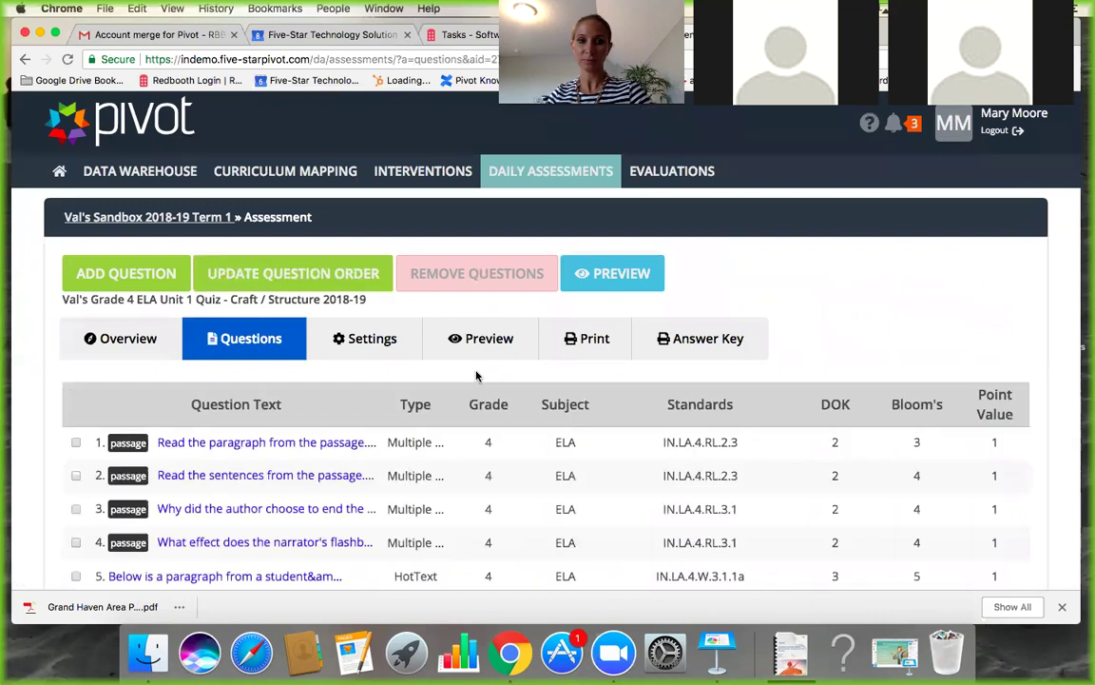
Scroll down the quiz's question list to see the new HotText questions 5 and 6.
scroll(245, 535, "down", 2)
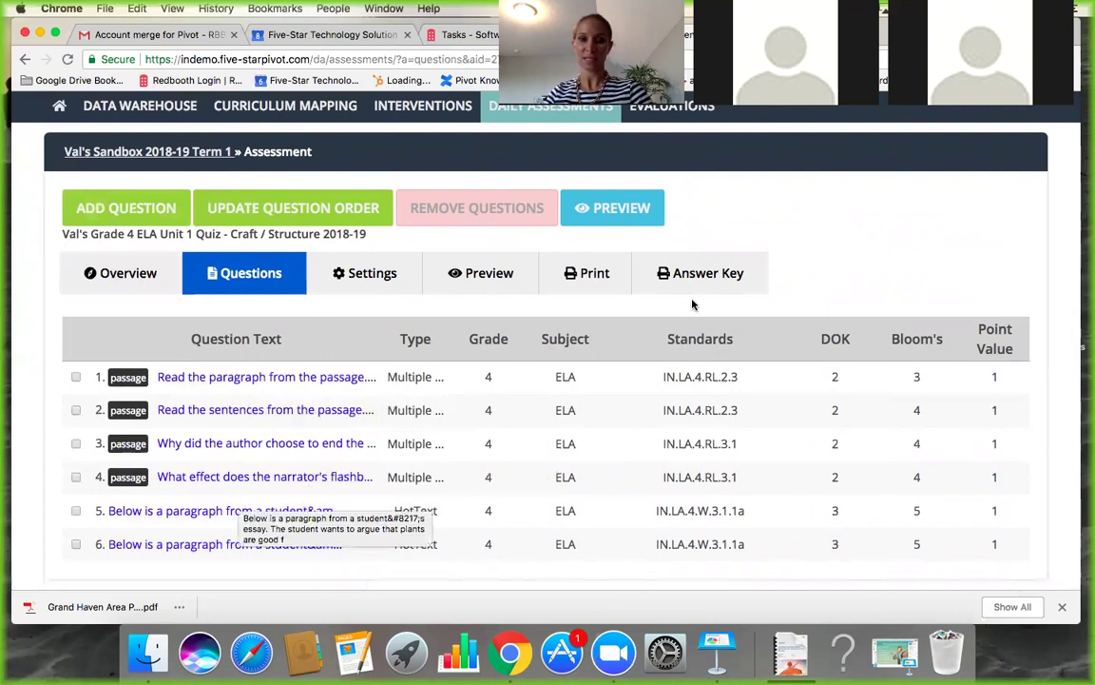
Start a student preview of the quiz and advance to question 5 of 6.
left_click(619, 220)
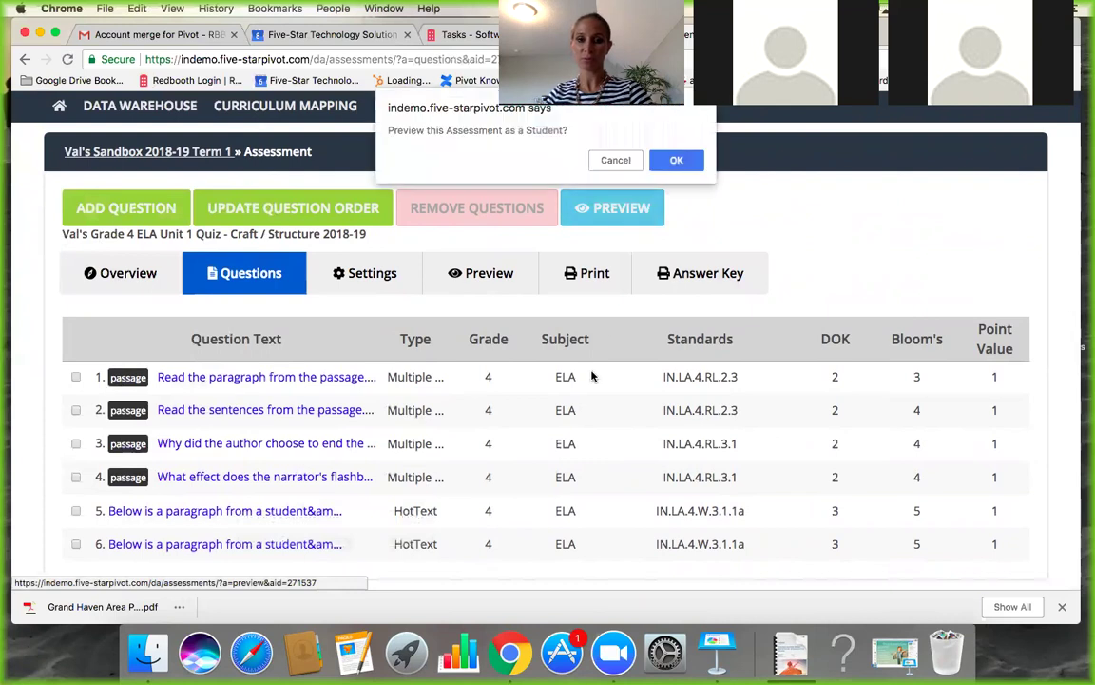
left_click(676, 162)
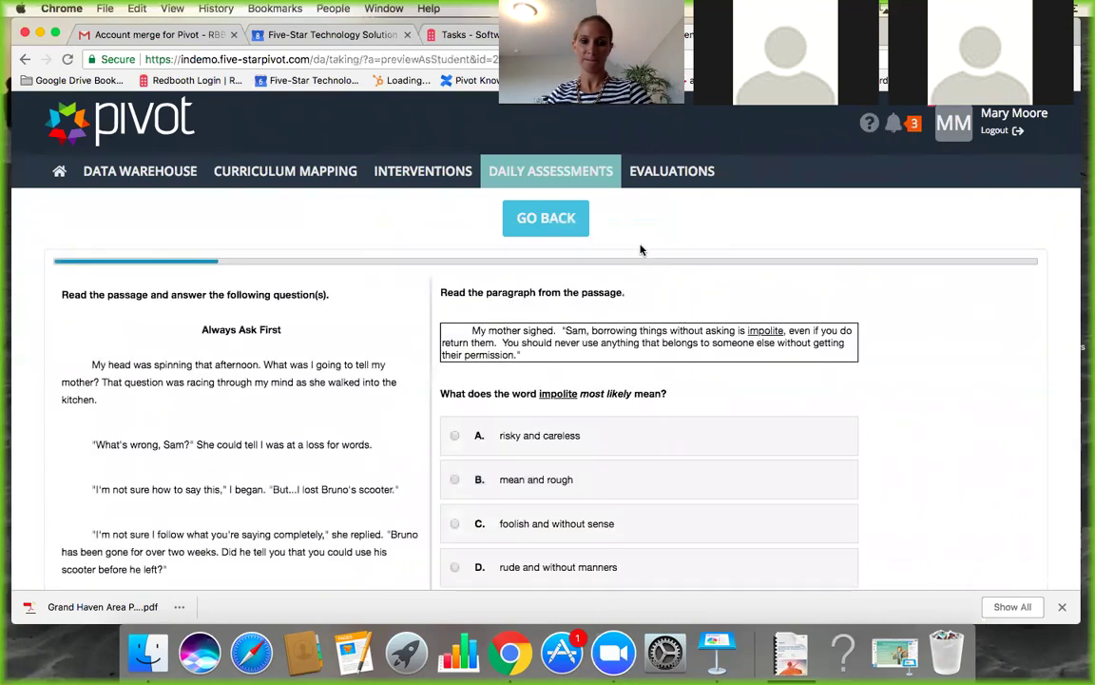
scroll(532, 428, "down", 5)
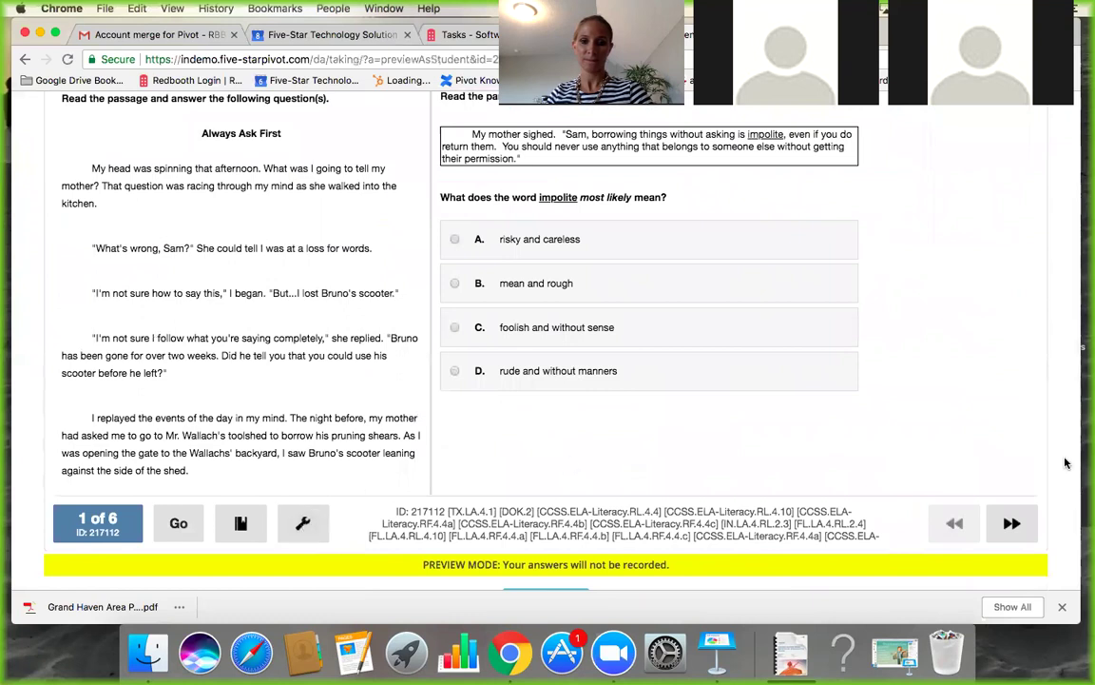
left_click(1011, 528)
left_click(1011, 528)
left_click(1012, 529)
left_click(1010, 529)
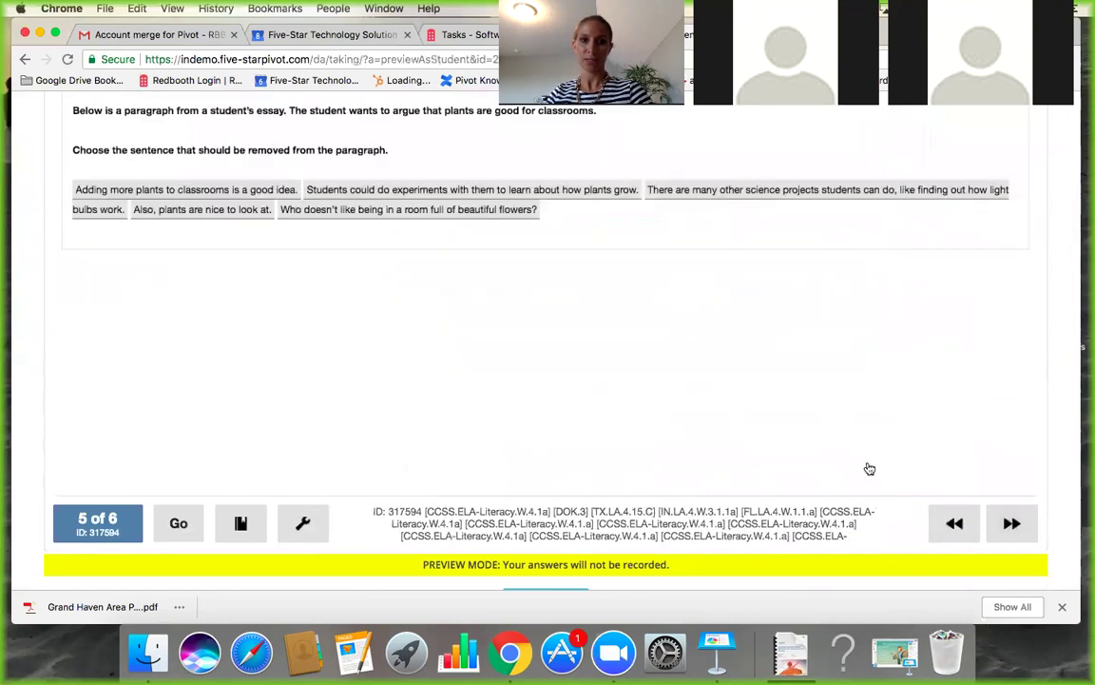
Select the beautiful-flowers sentence, check the answer with the tools panel, then exit the preview.
scroll(563, 436, "up", 3)
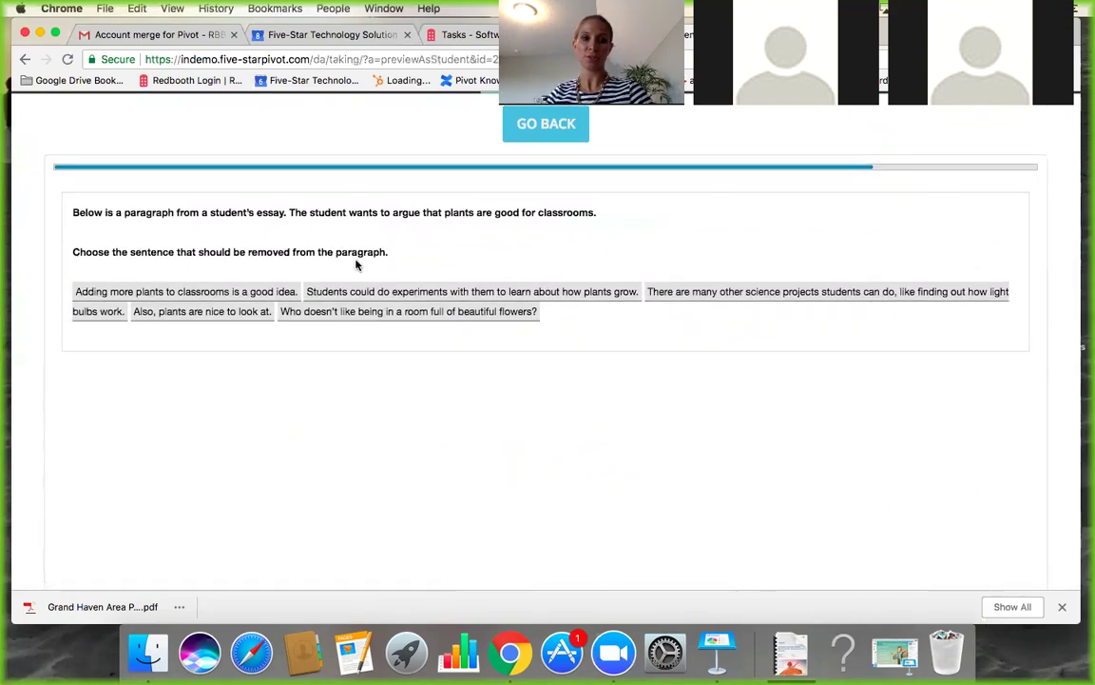
left_click_drag(367, 316, 414, 410)
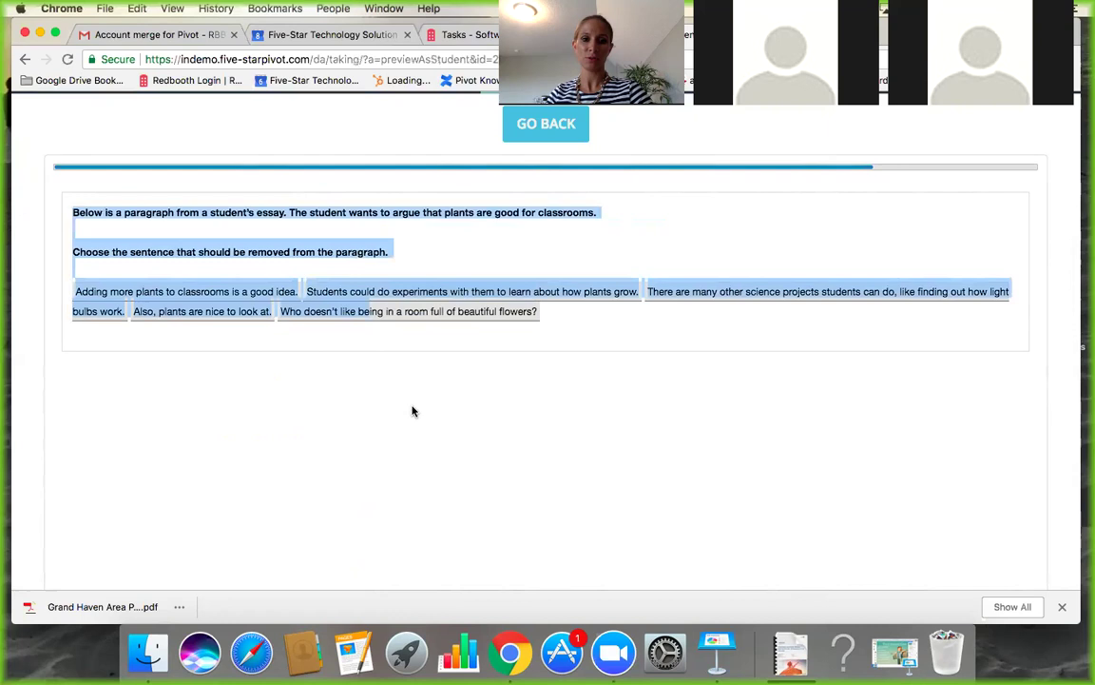
left_click(444, 317)
scroll(549, 396, "down", 3)
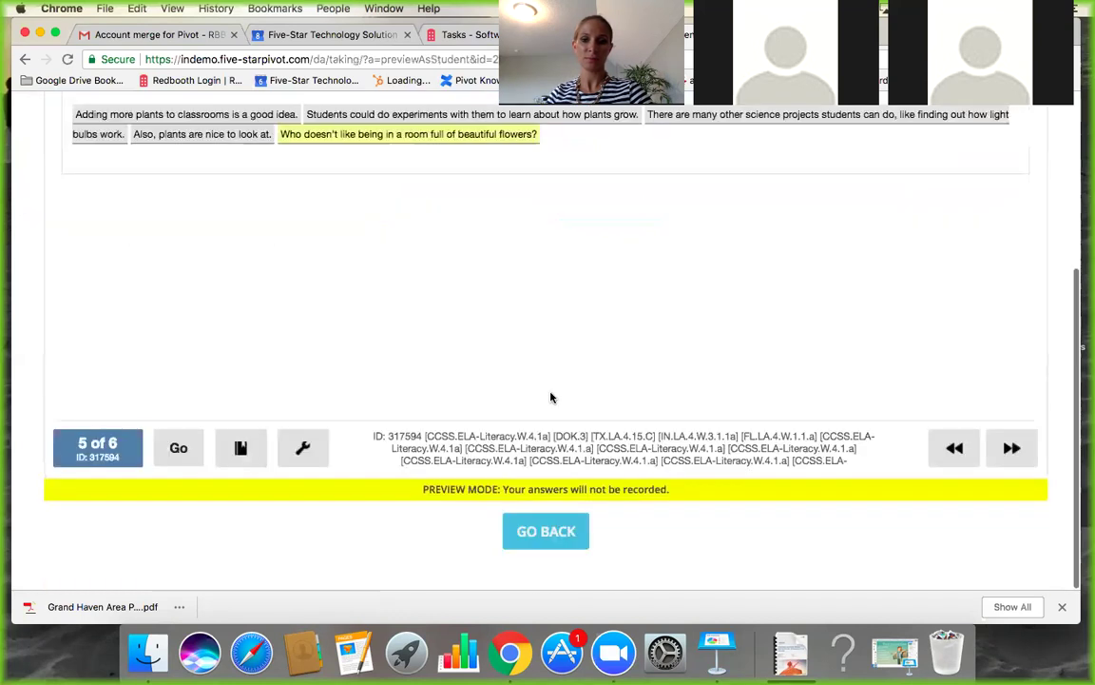
left_click(297, 452)
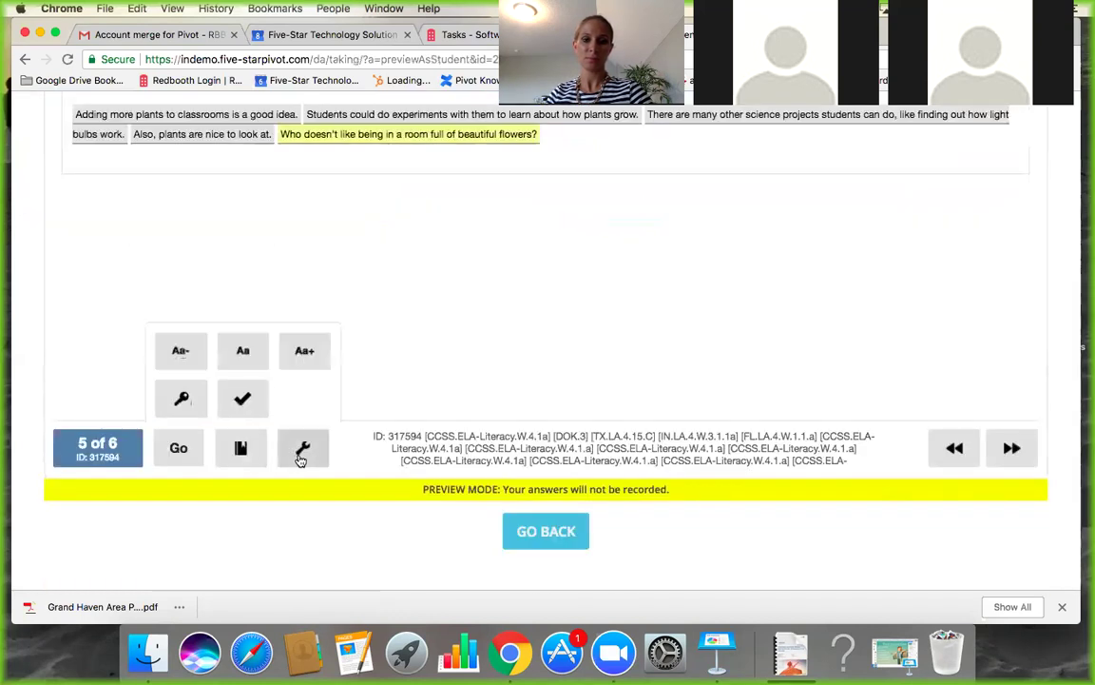
left_click(244, 401)
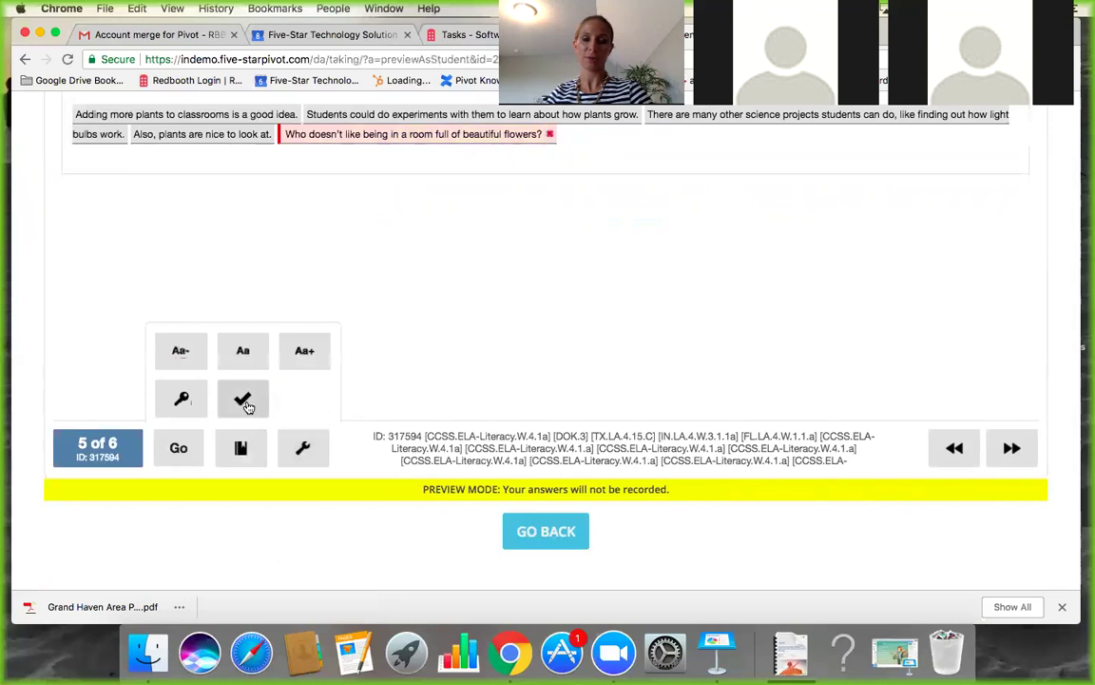
left_click(549, 537)
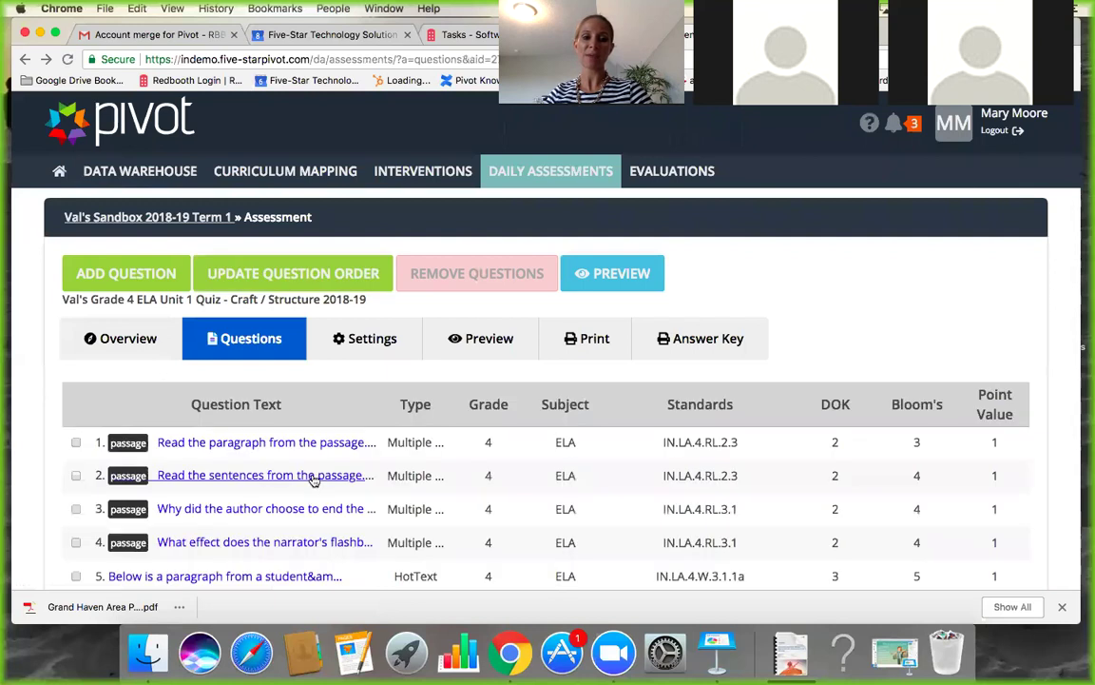
Drag both HotText questions above the four passage-based questions into positions 1 and 2.
scroll(314, 480, "down", 2)
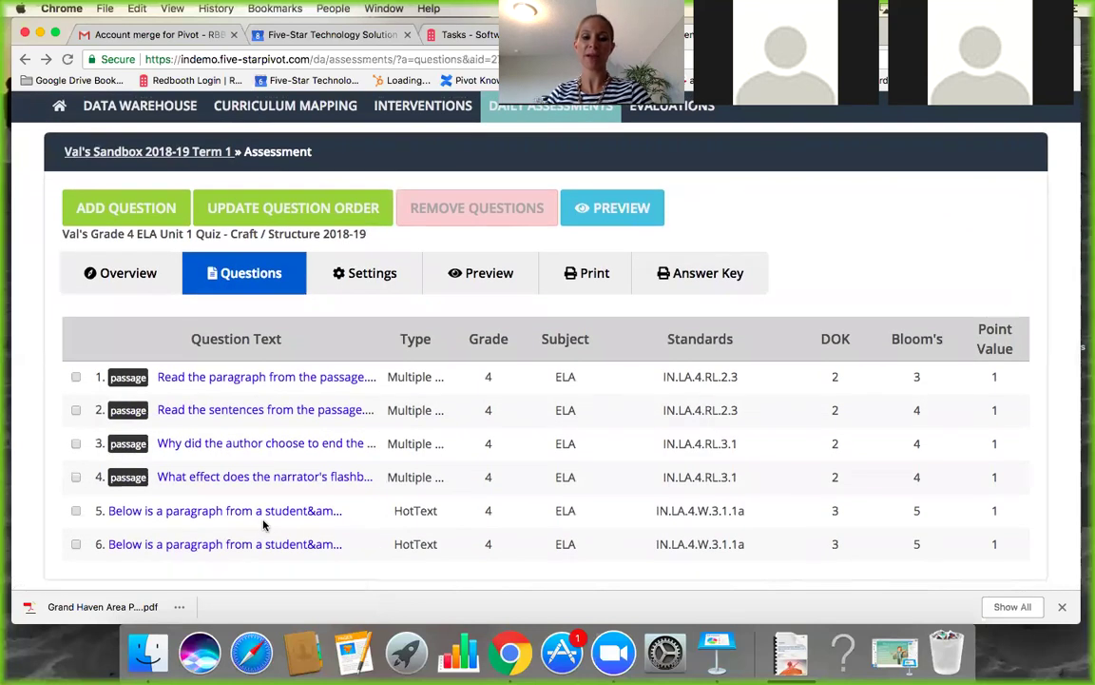
left_click_drag(258, 520, 264, 382)
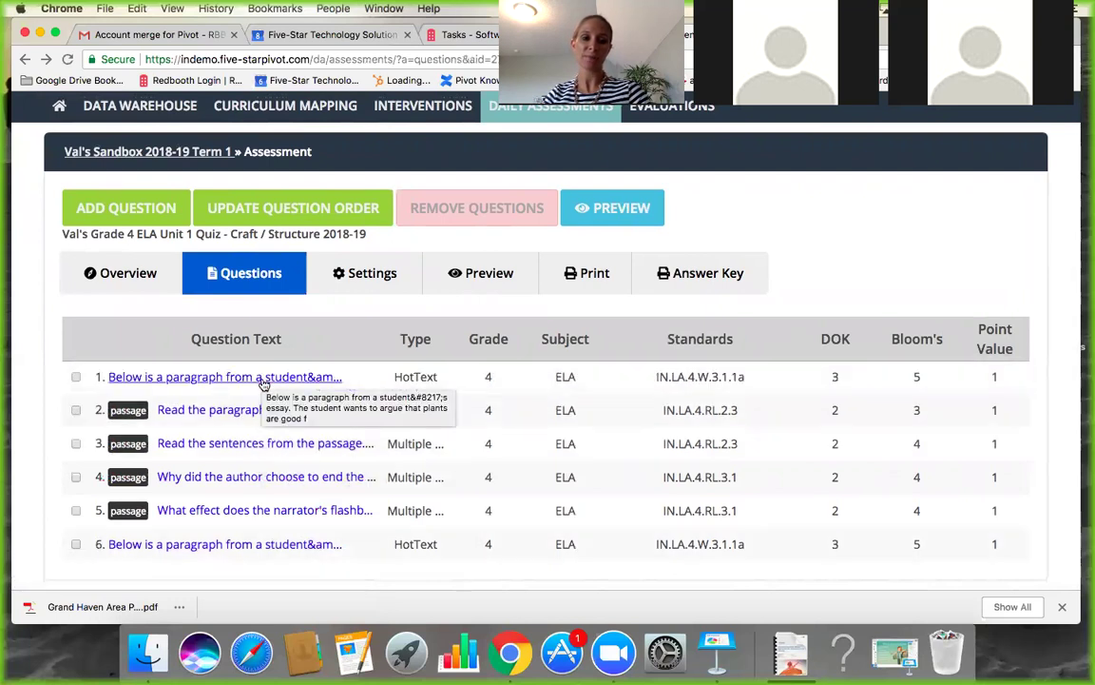
left_click_drag(232, 544, 243, 401)
scroll(249, 445, "down", 1)
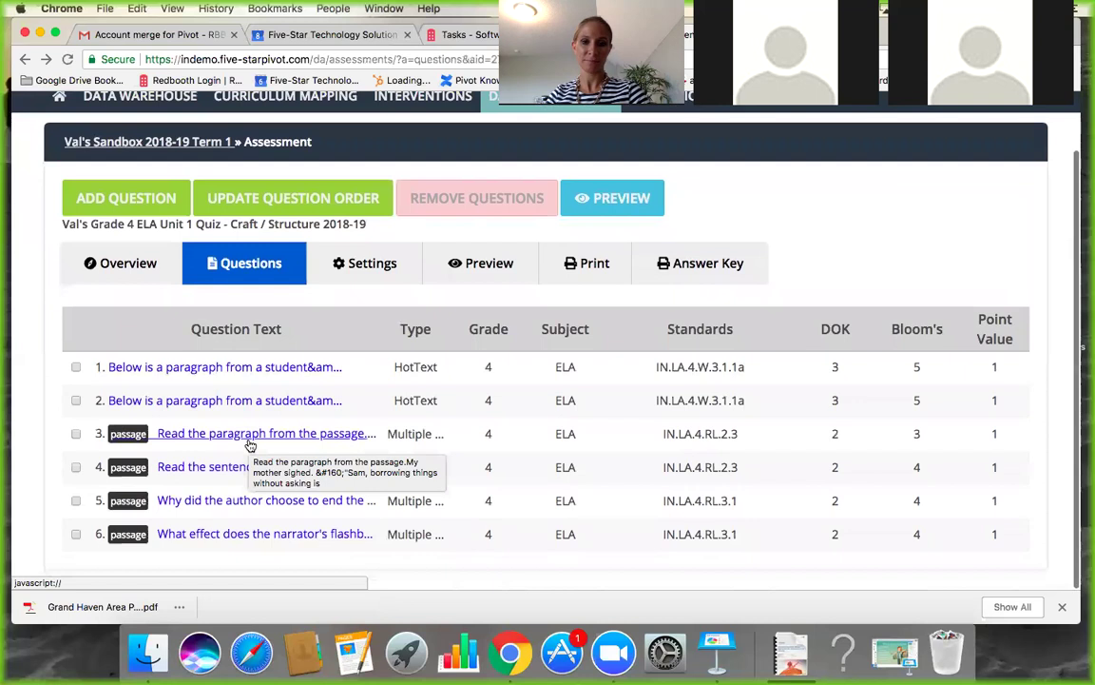
scroll(381, 447, "up", 3)
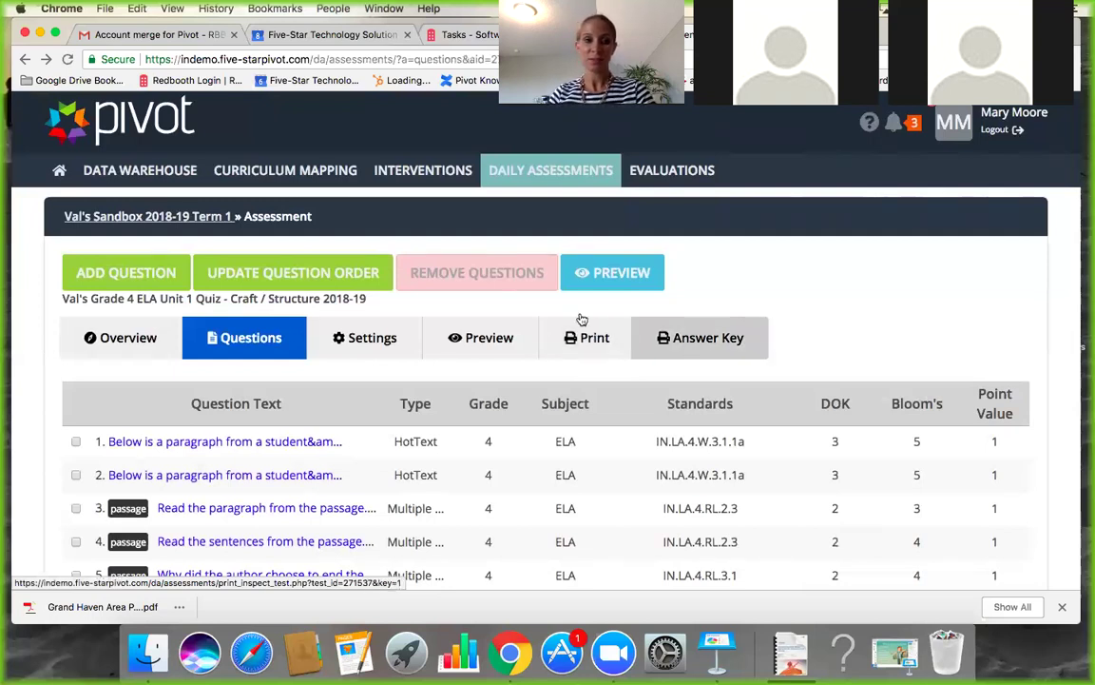
Check the quiz's dates and 60%–80% benchmarks in Settings, then return to its Overview.
left_click(141, 345)
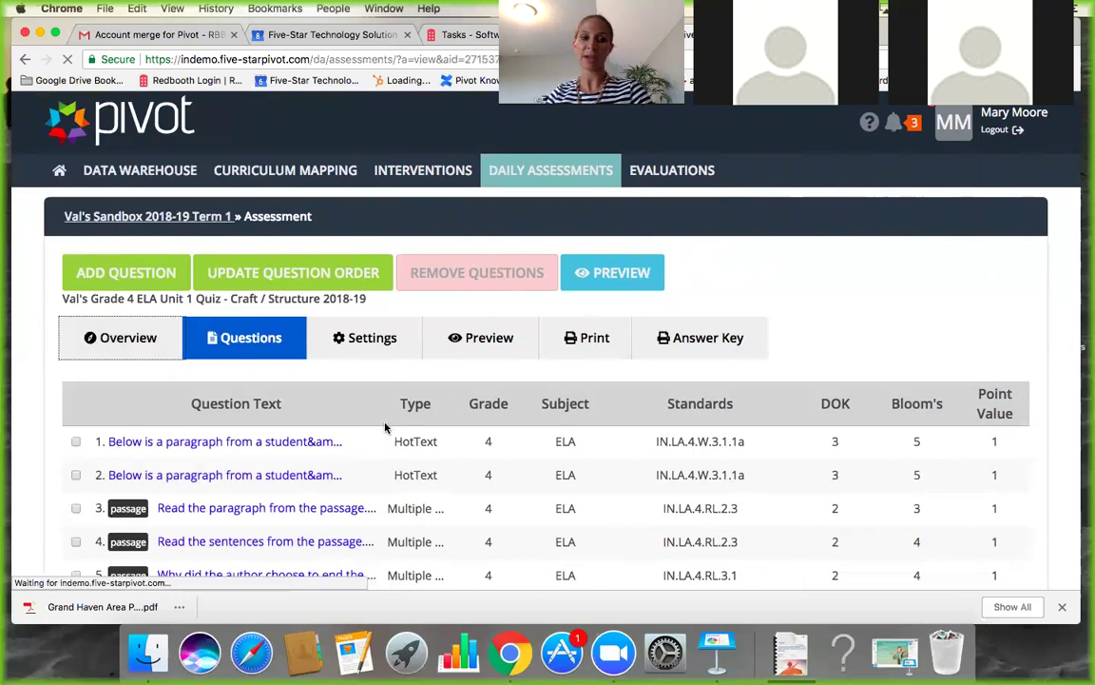
scroll(345, 485, "down", 1)
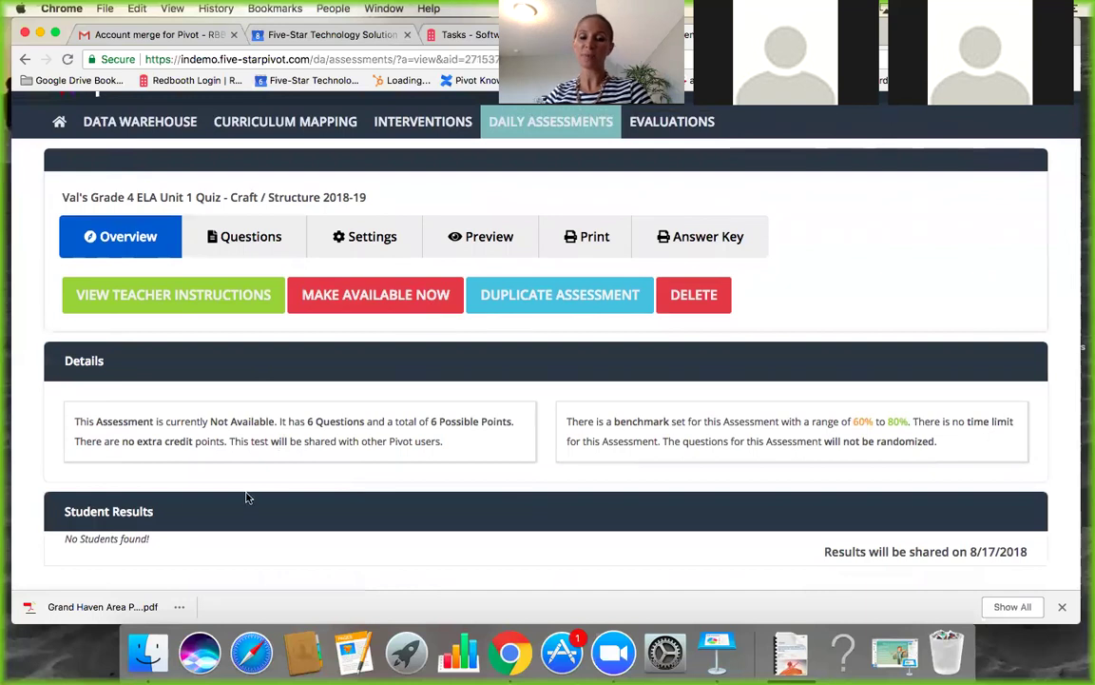
left_click(384, 236)
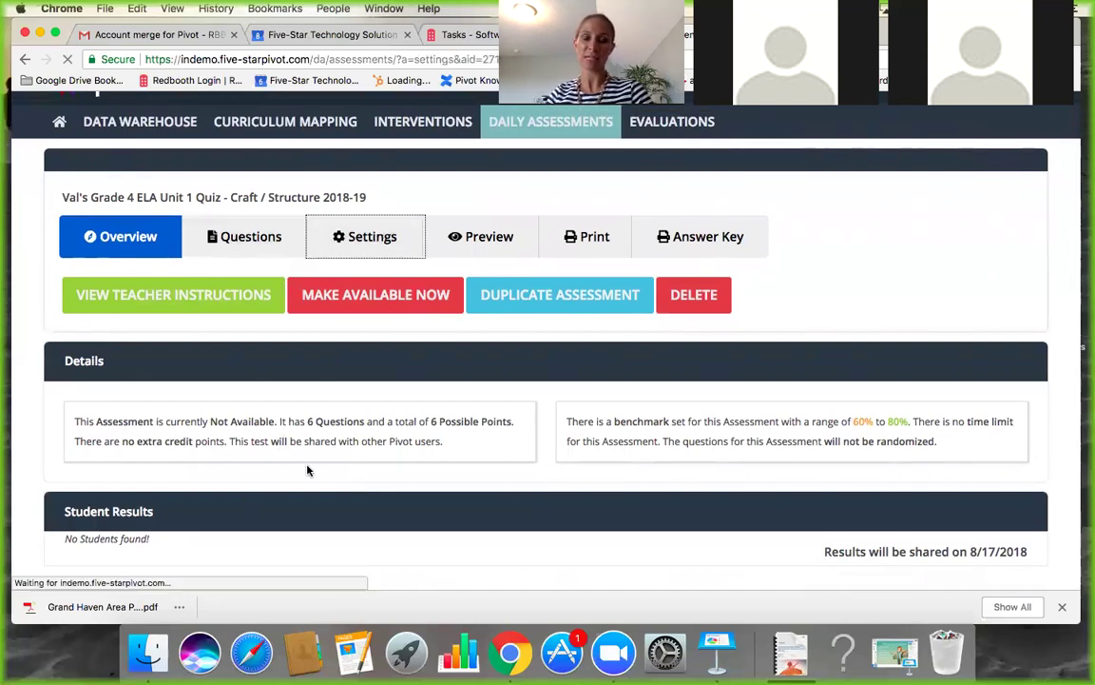
scroll(297, 499, "down", 5)
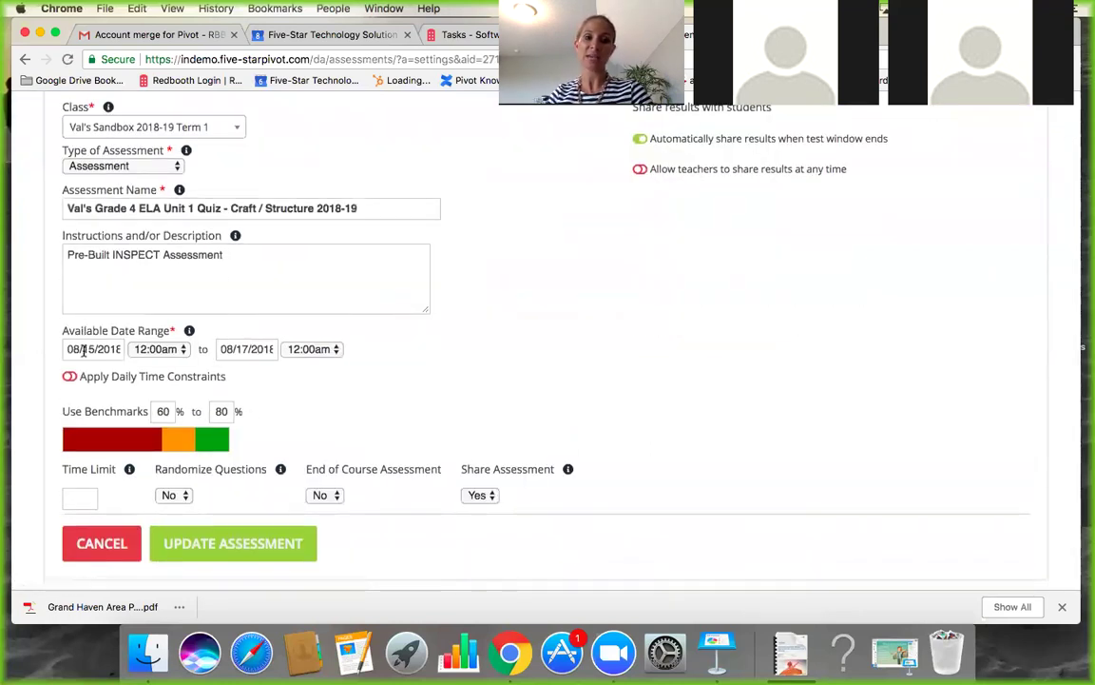
scroll(84, 350, "up", 5)
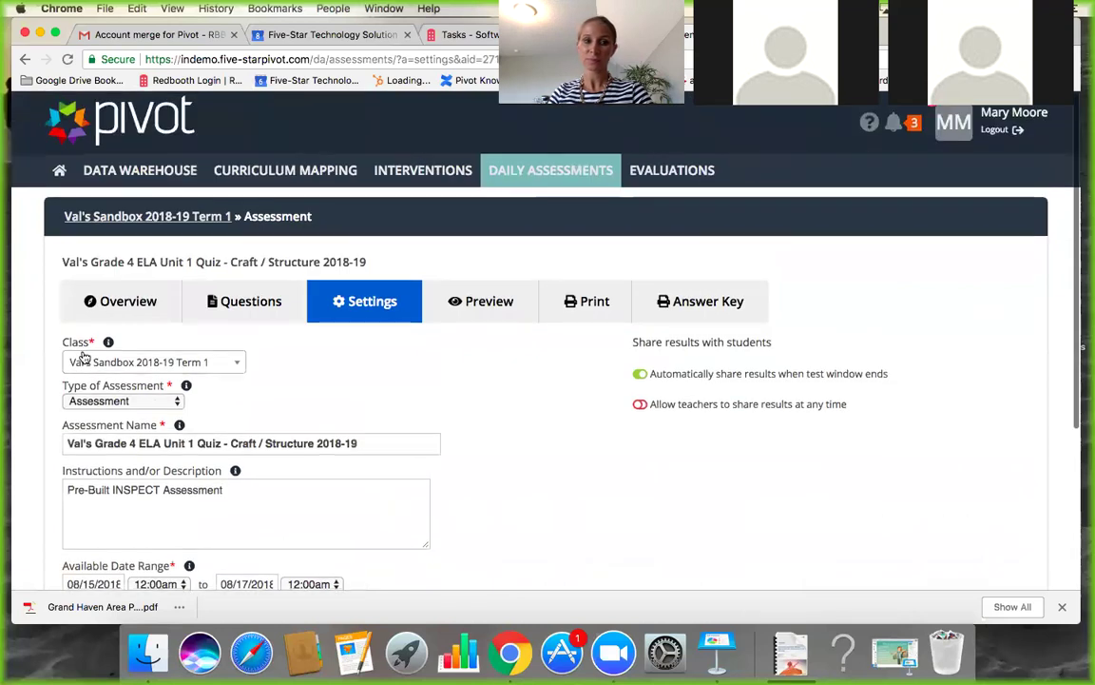
left_click(156, 299)
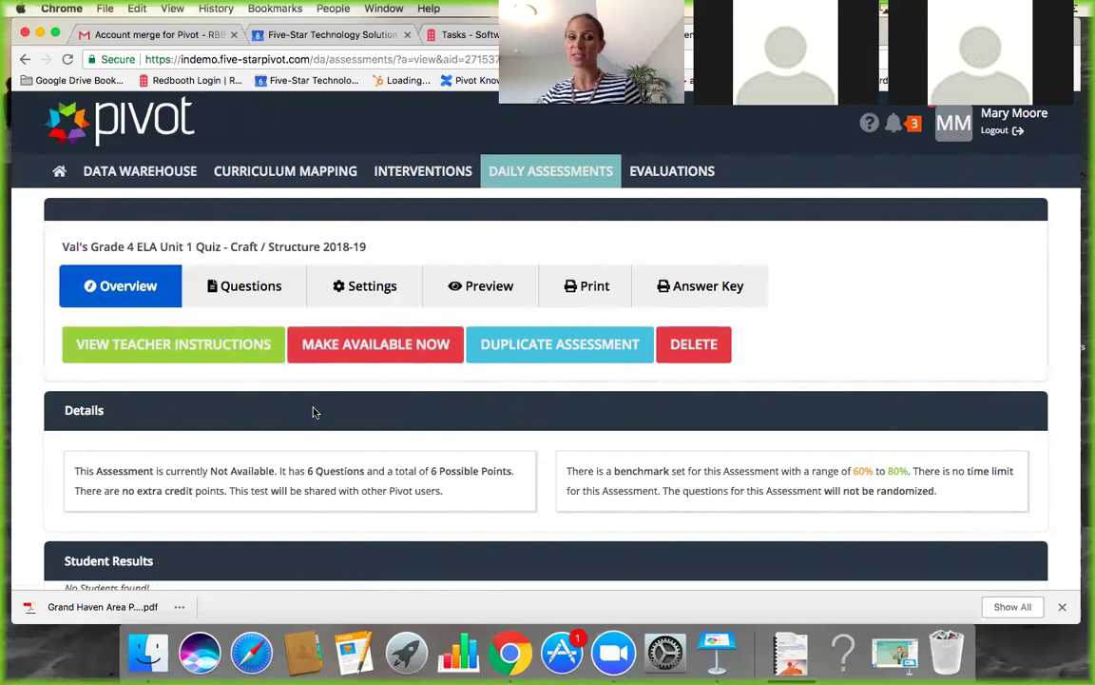
Duplicate the quiz into the sandbox training class, Grade 8 ELA Period 1 and Grade 8 ELA/Math Period 2.
left_click(547, 355)
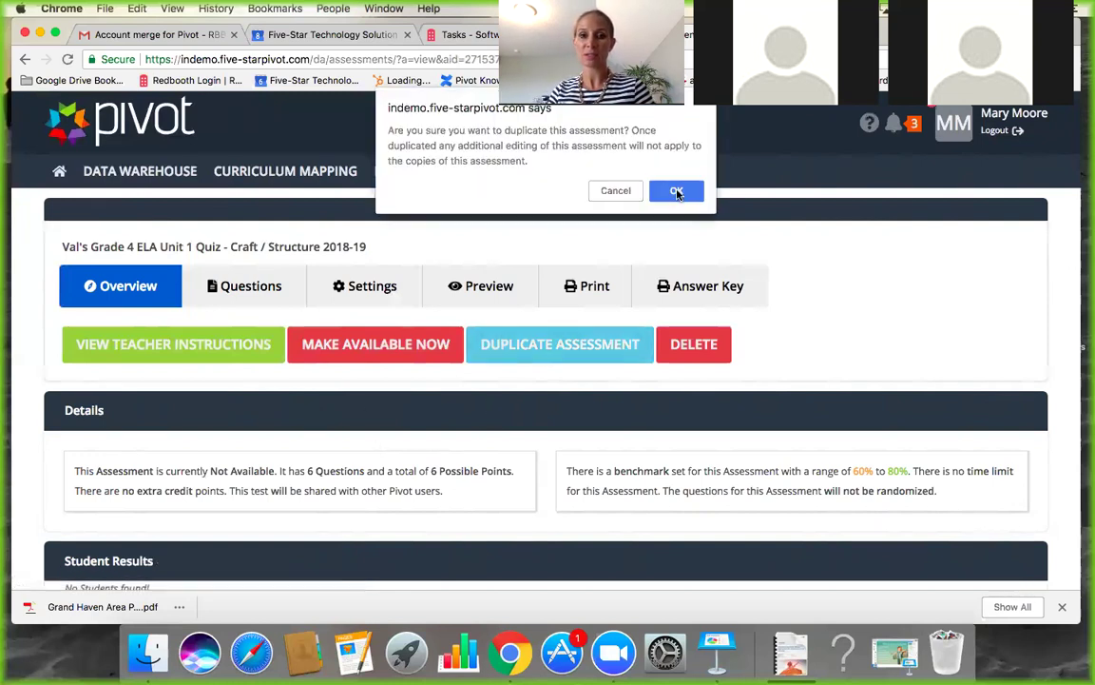
left_click(677, 193)
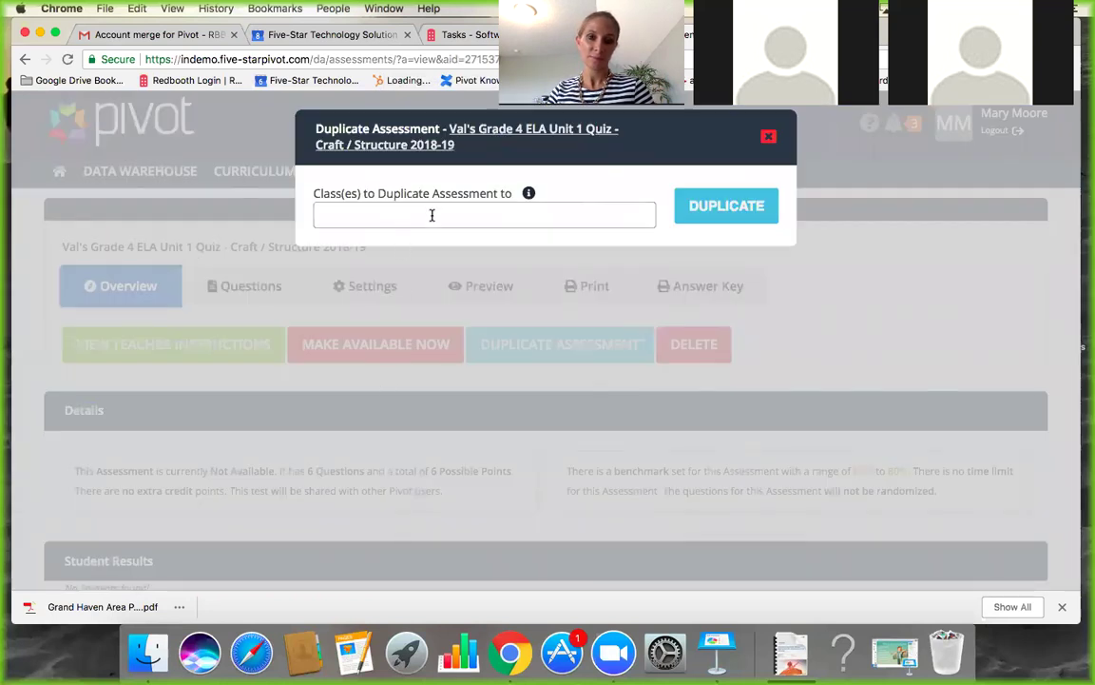
left_click(431, 216)
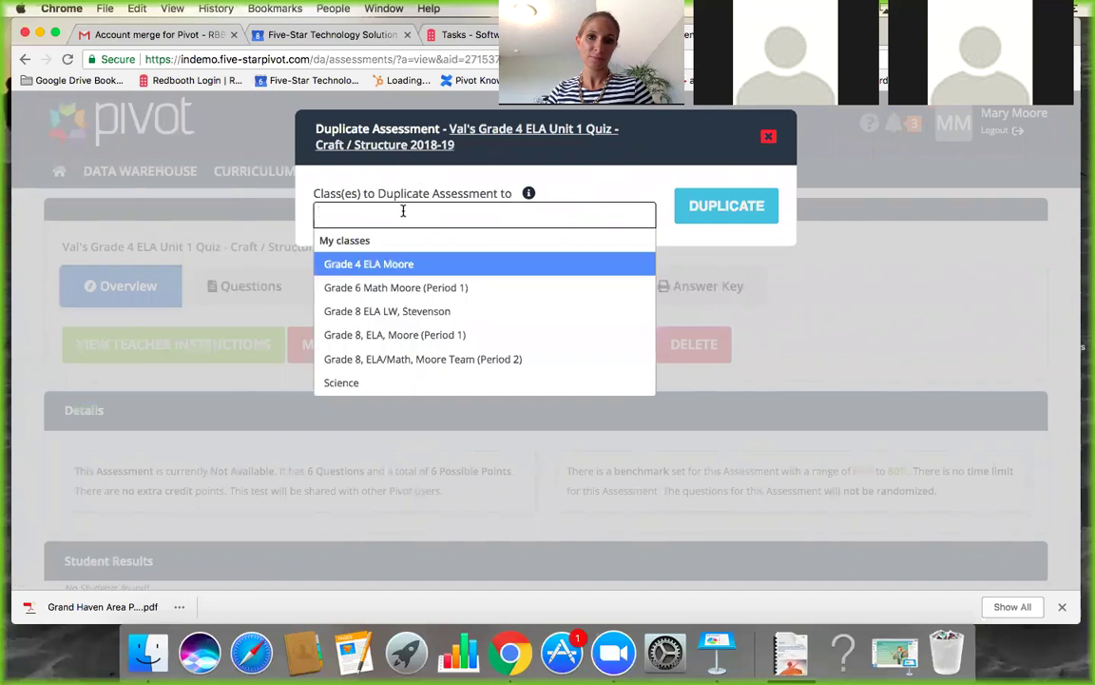
scroll(379, 350, "down", 3)
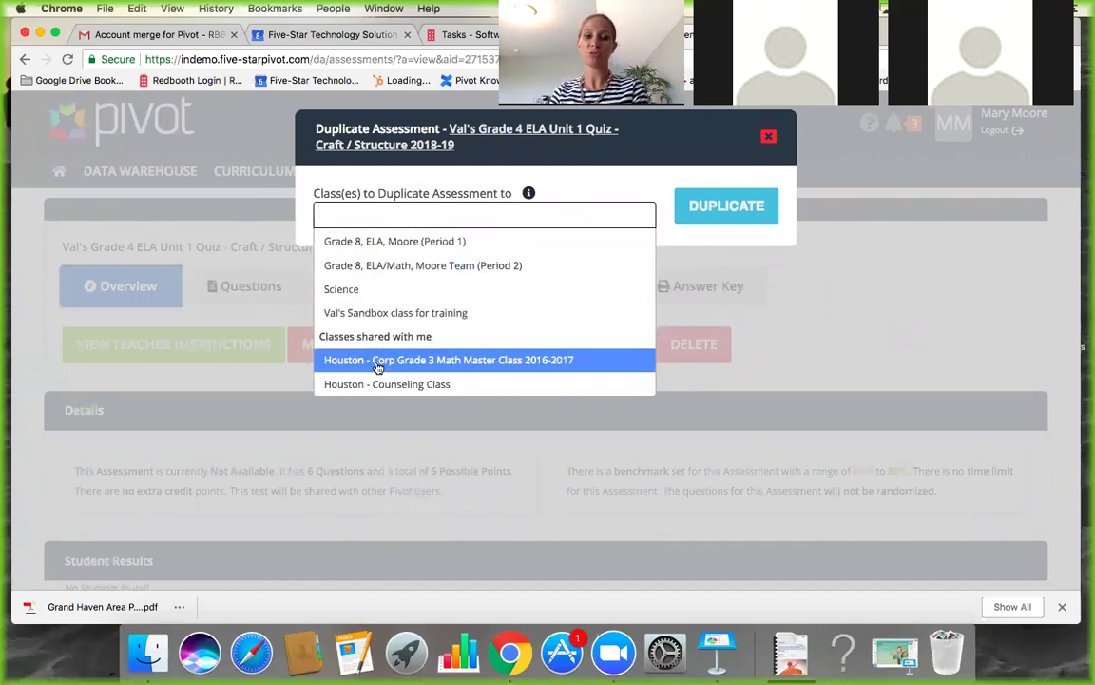
left_click(374, 314)
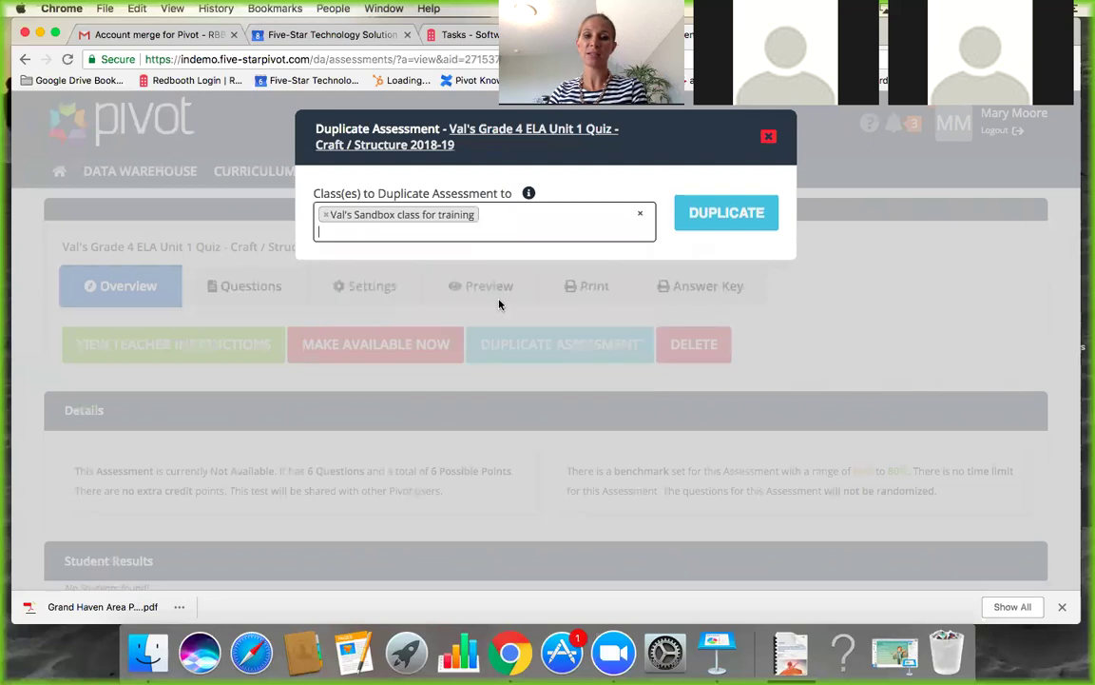
left_click(486, 235)
left_click(398, 350)
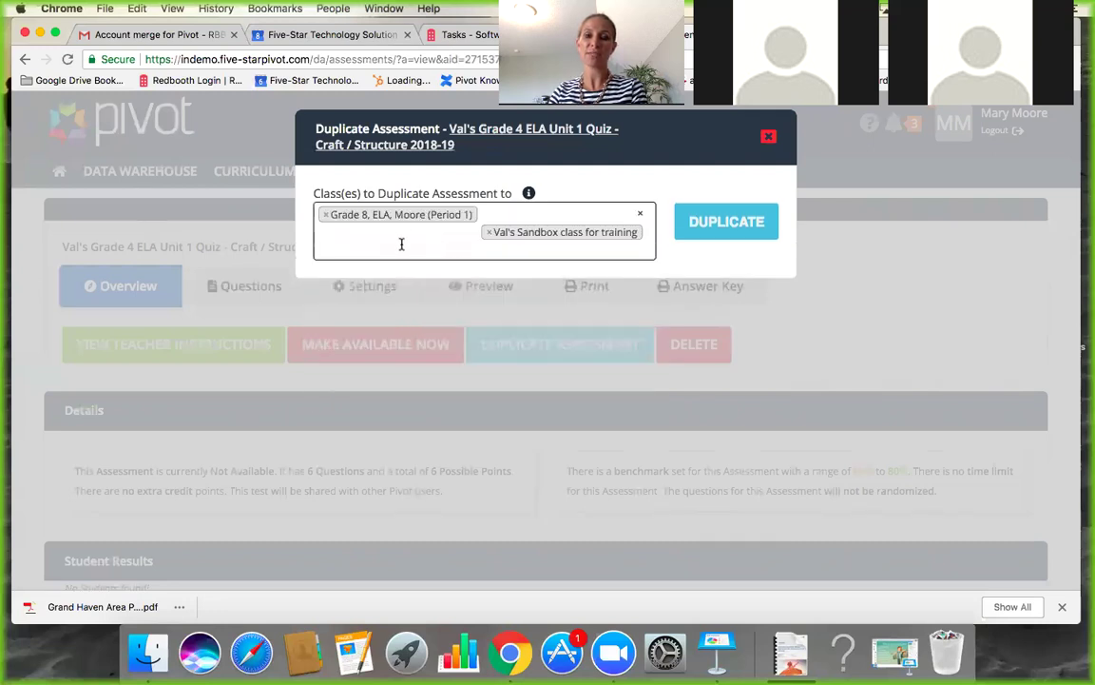
left_click(401, 245)
left_click(387, 394)
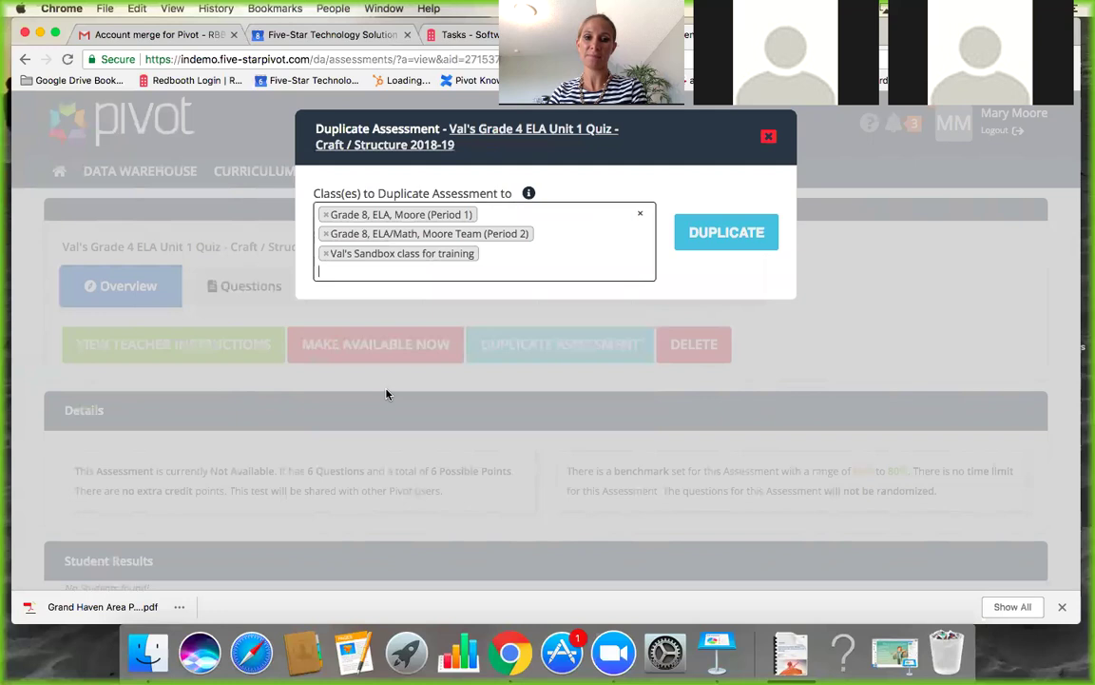
left_click(709, 238)
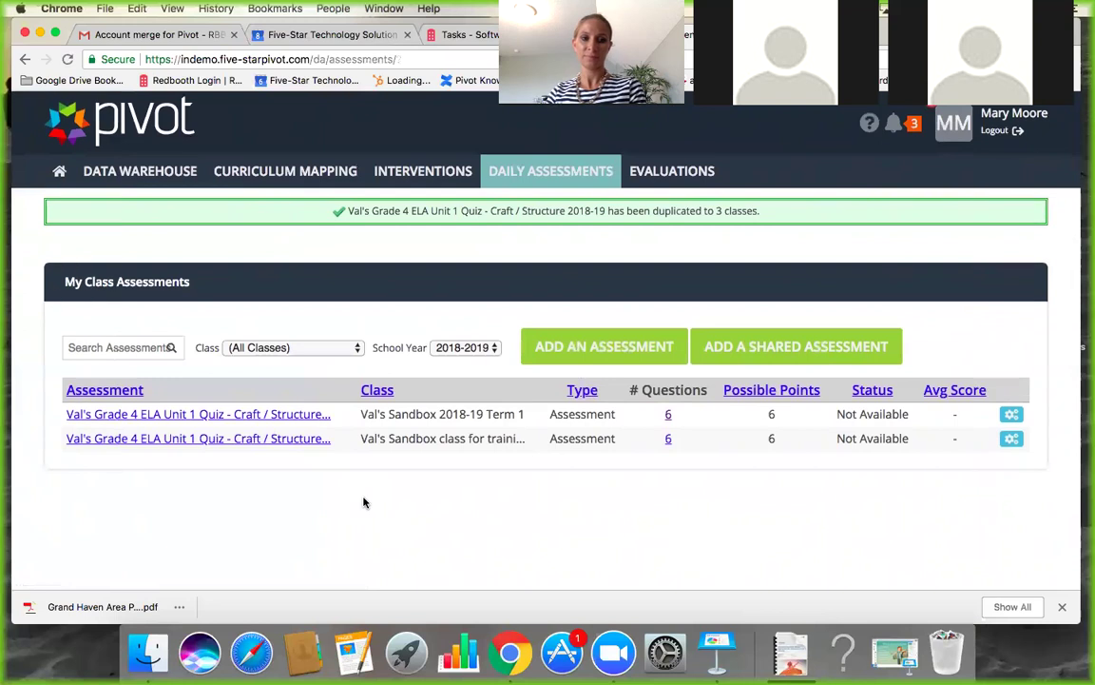
Wait for the 3-class duplication to finish and view the quiz copies on My Class Assessments.
mouse_move(531, 174)
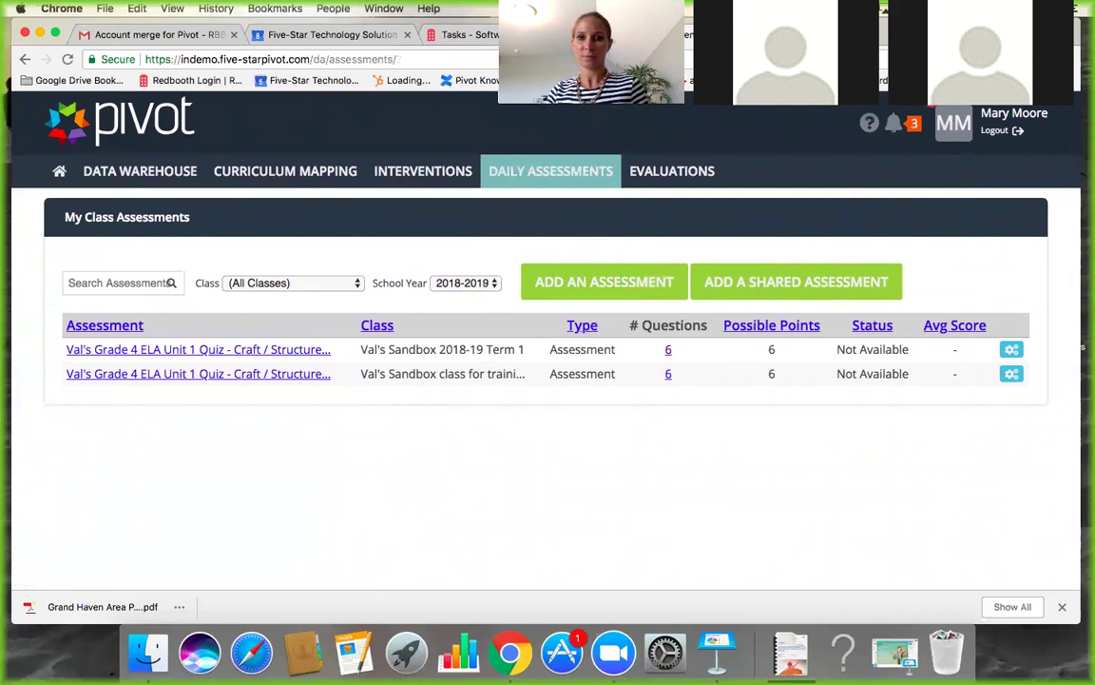
left_click_drag(539, 101, 551, 277)
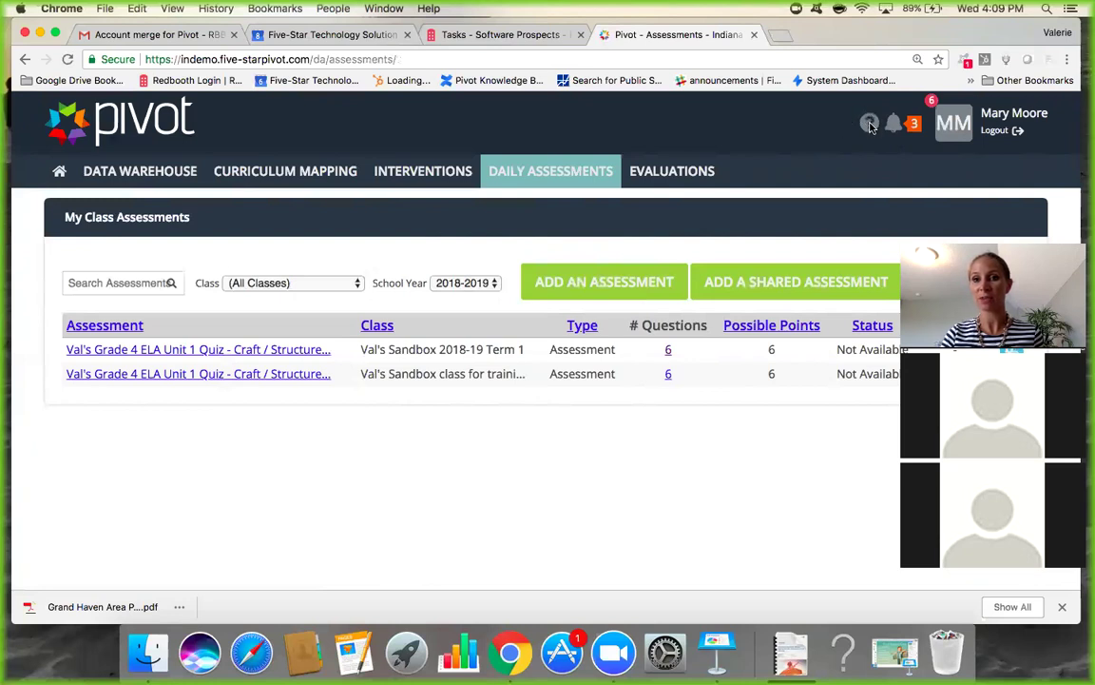
Search the Pivot Knowledge Base for 'create a class', view the Daily Assessments guide, then go back.
left_click(870, 125)
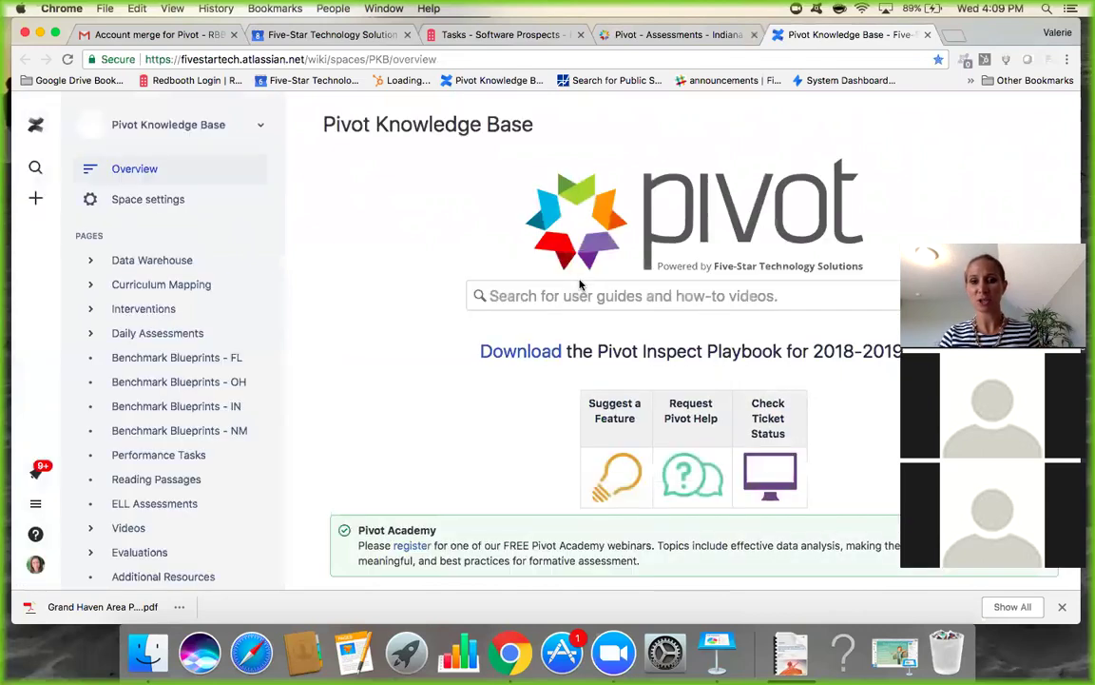
left_click_drag(1010, 242, 642, 94)
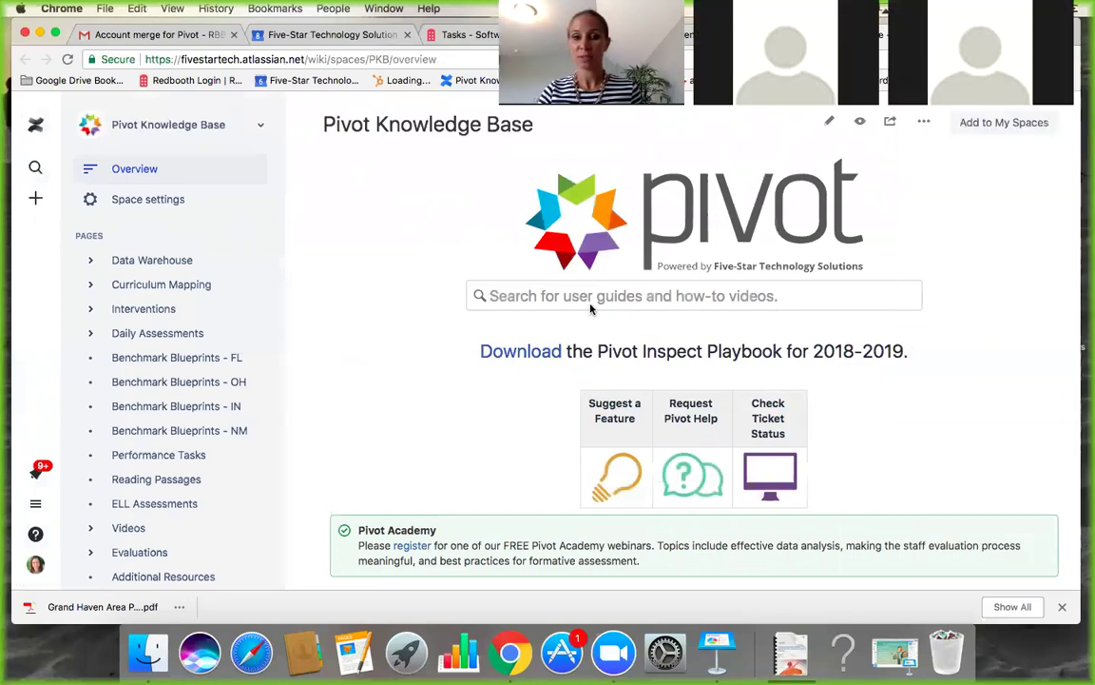
left_click(549, 293)
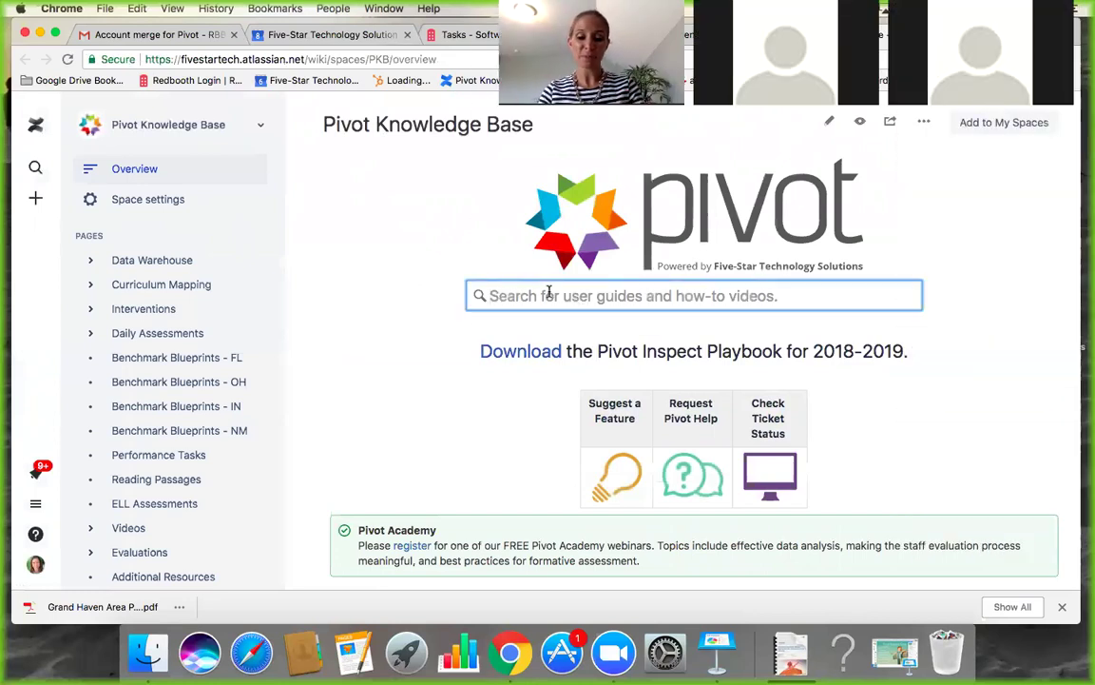
type("create a class")
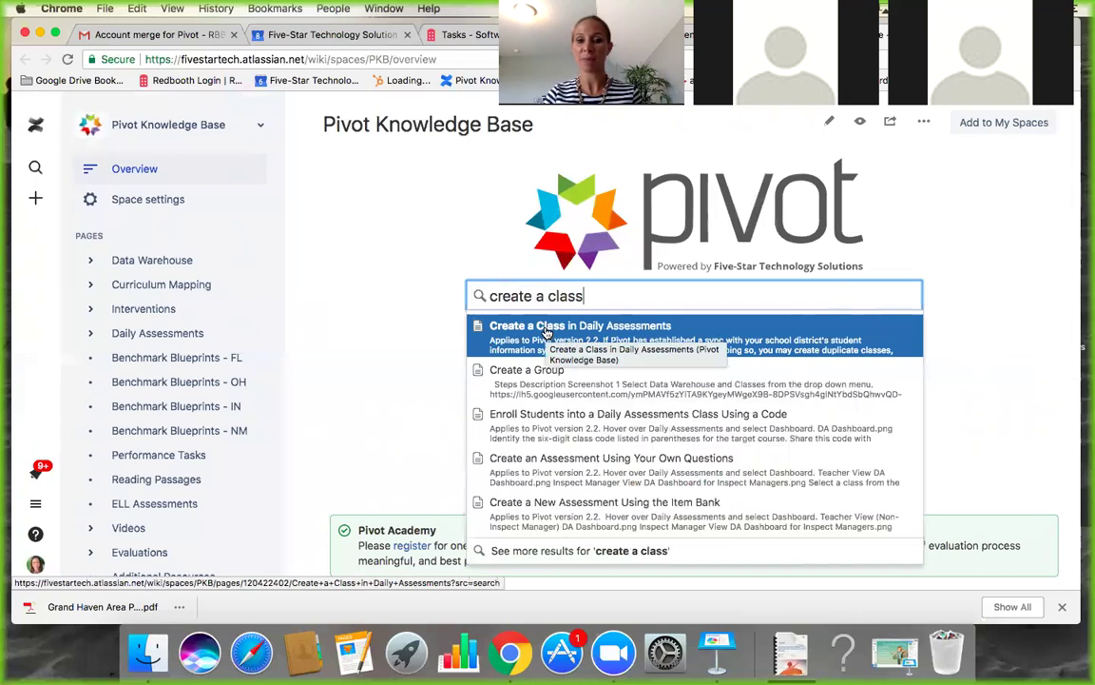
left_click(546, 332)
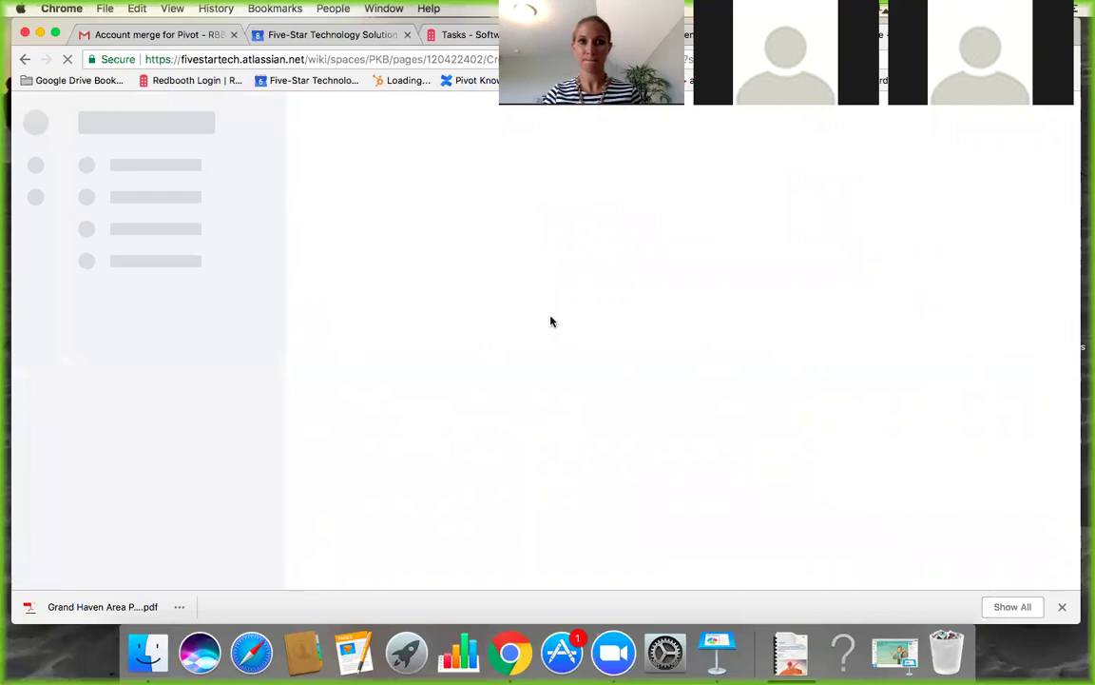
left_click(407, 35)
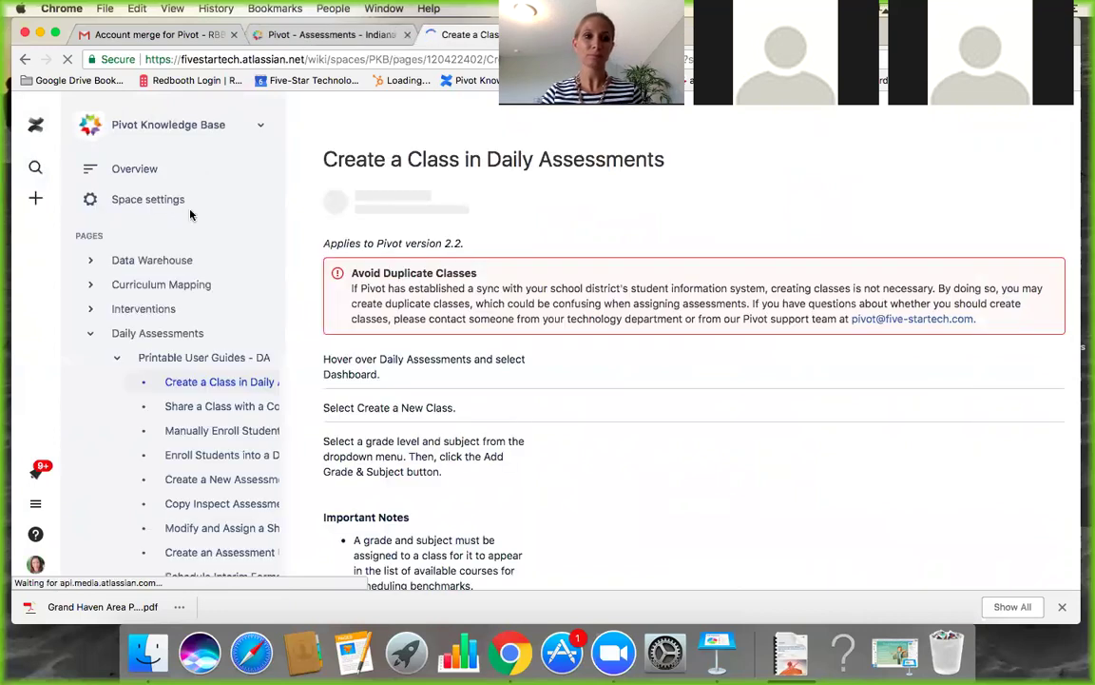
left_click(25, 61)
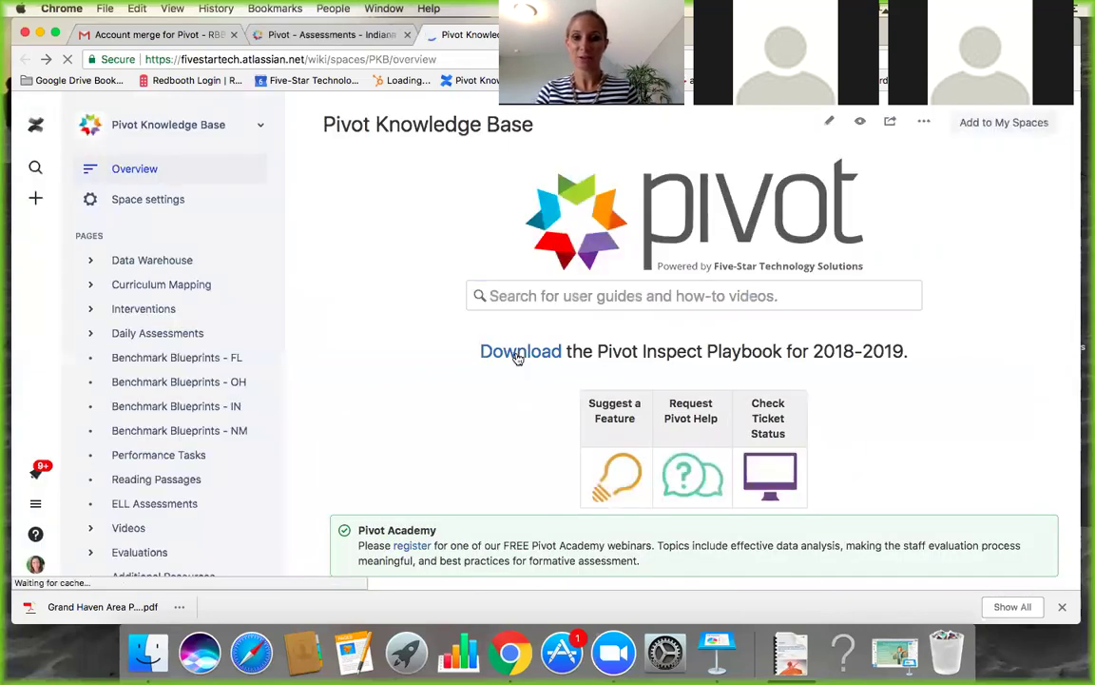
left_click(518, 358)
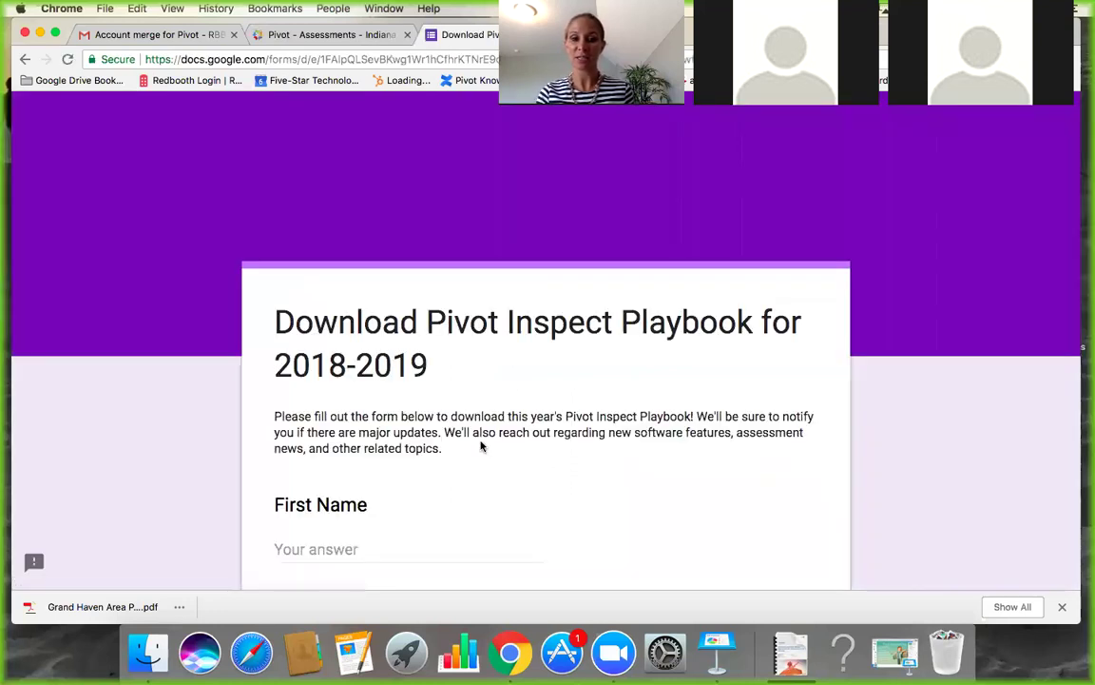
scroll(479, 445, "down", 5)
scroll(481, 446, "up", 5)
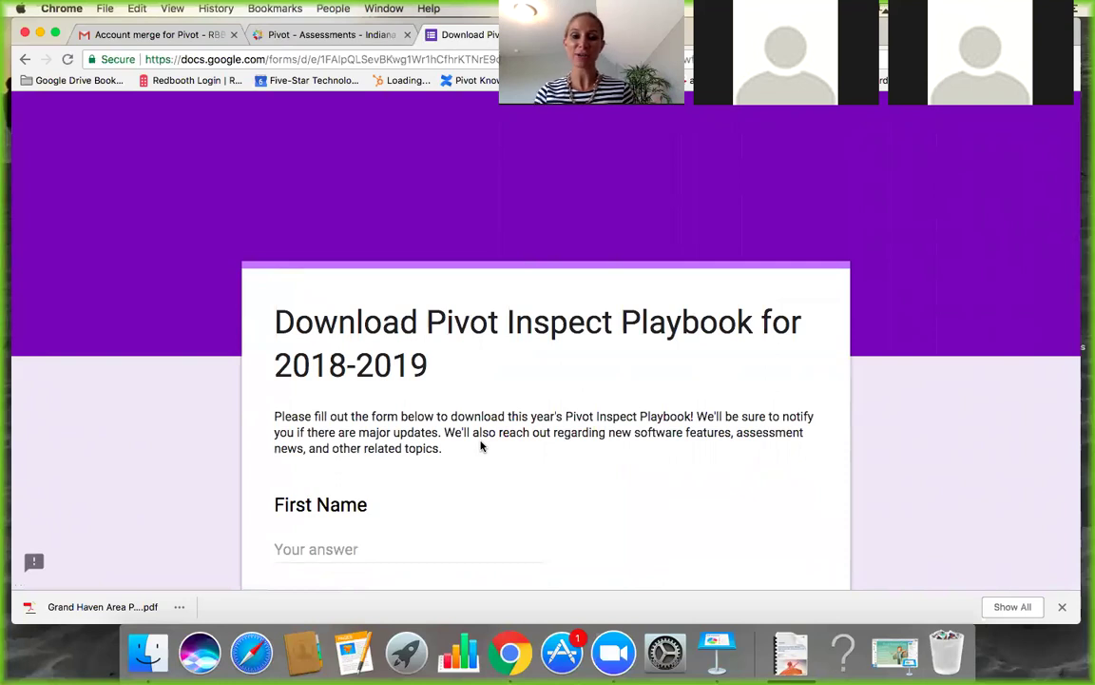
left_click(24, 60)
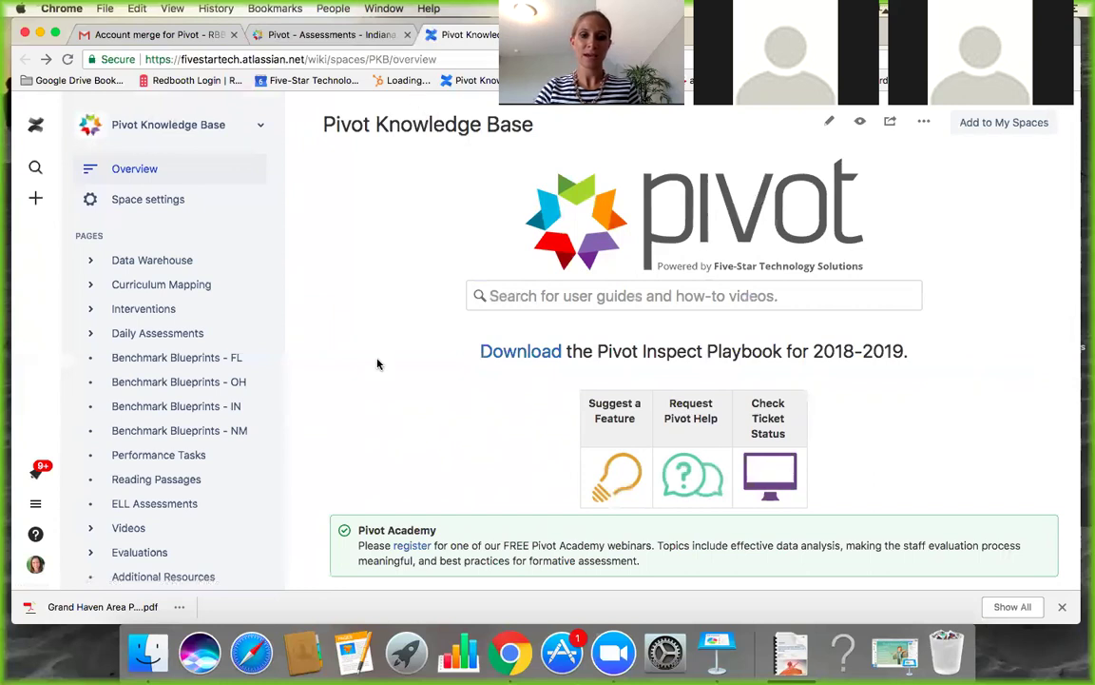
scroll(377, 362, "down", 2)
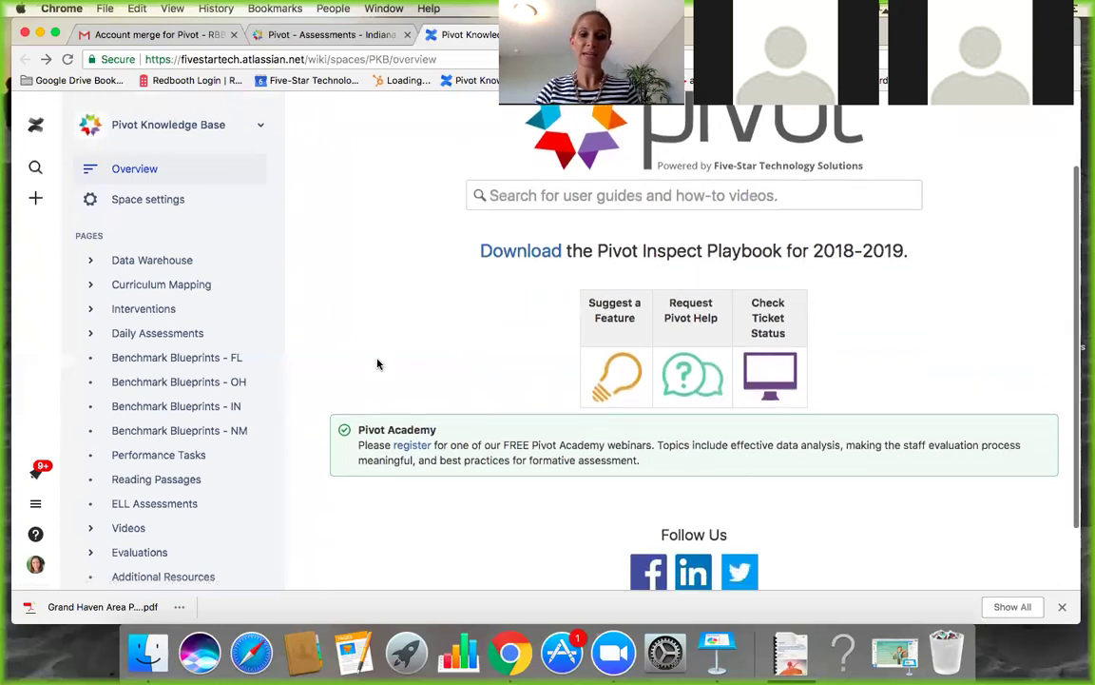
Open the Pivot Academy webinar registration page and browse the listed training sessions and dates.
left_click(415, 444)
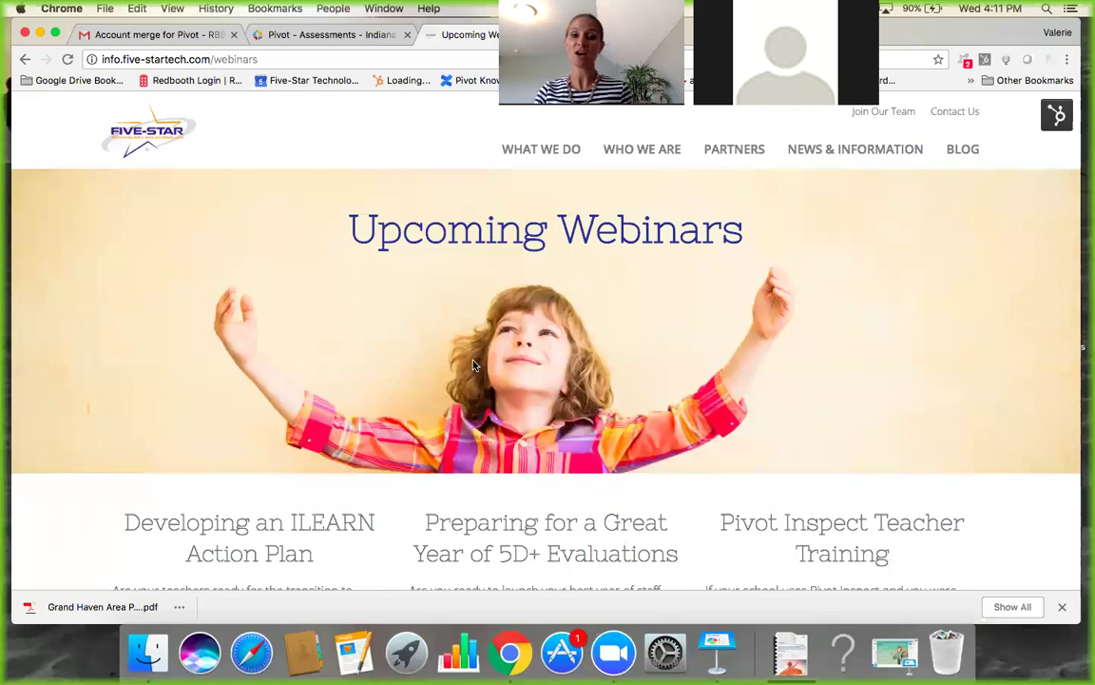
scroll(474, 364, "down", 2)
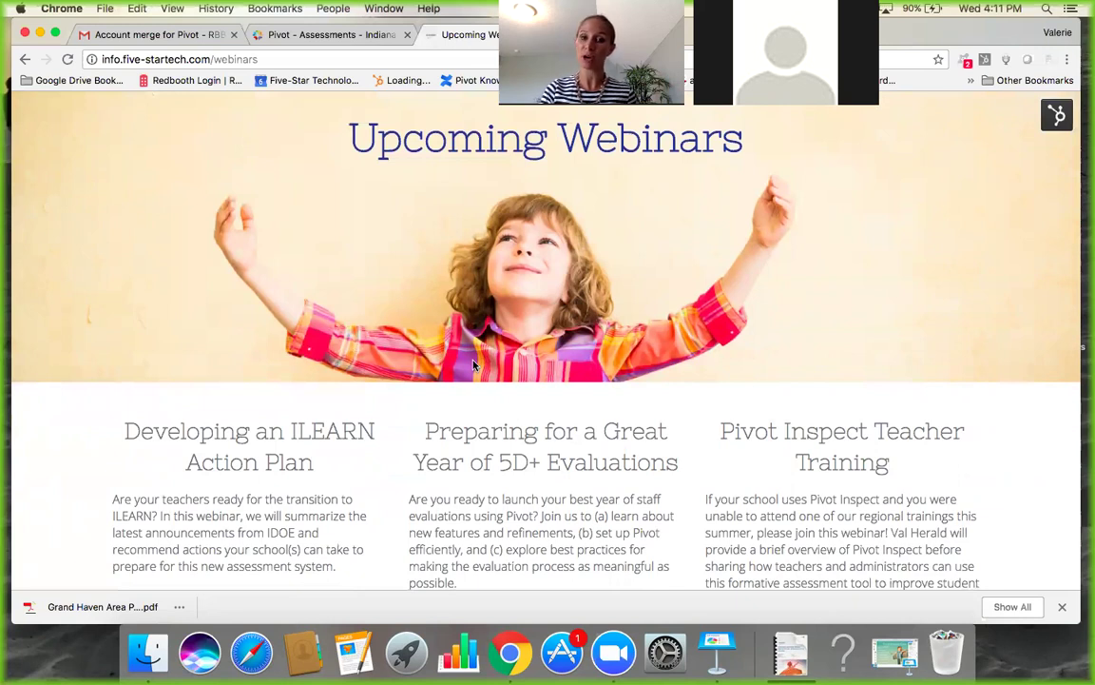
scroll(442, 388, "down", 5)
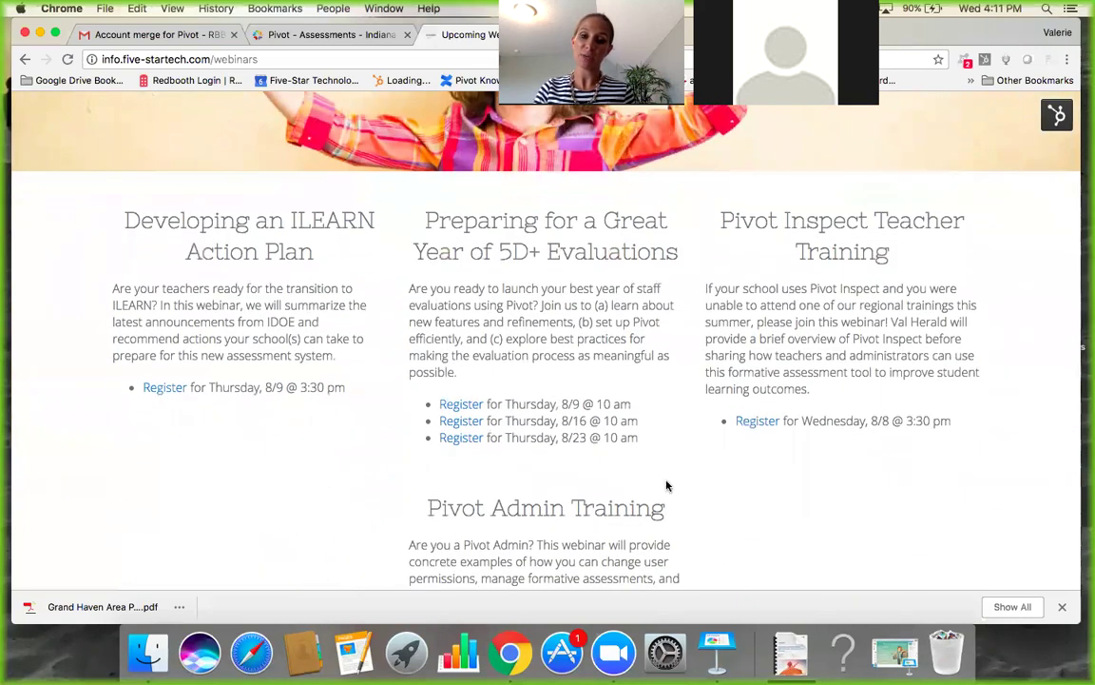
scroll(493, 375, "down", 4)
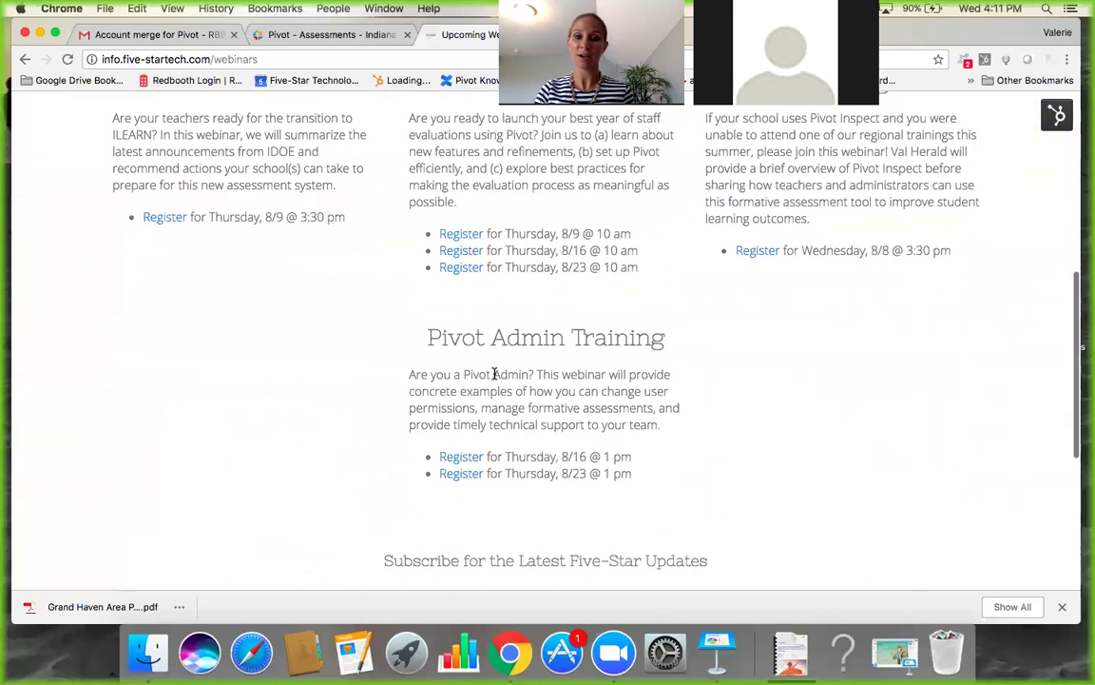
scroll(494, 376, "up", 3)
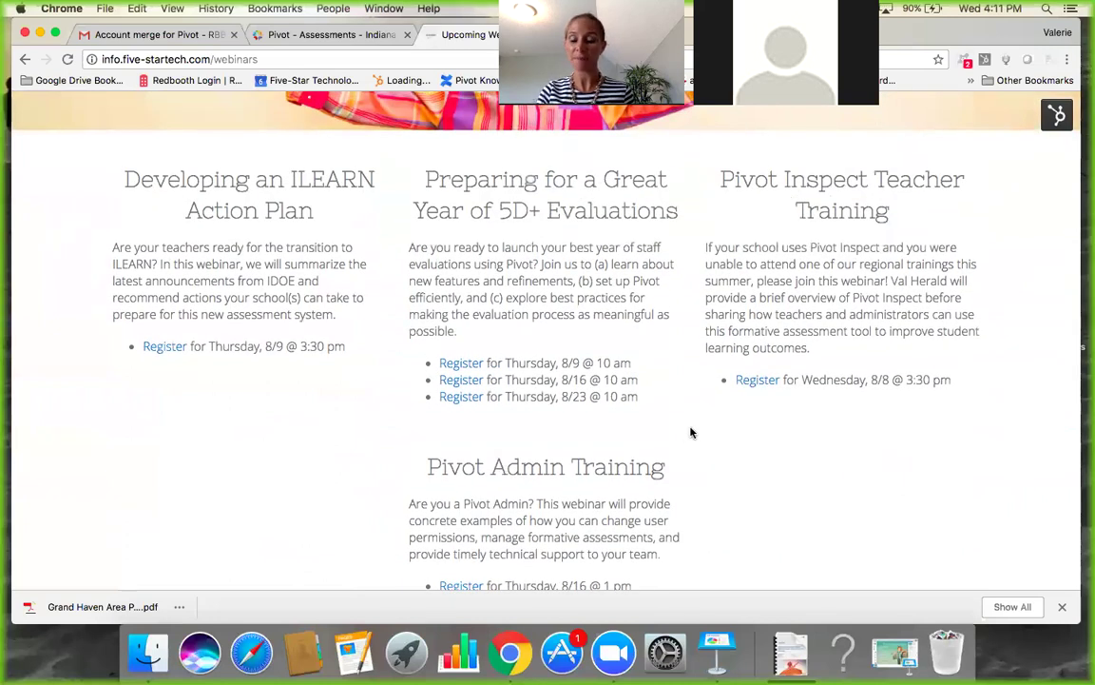
scroll(692, 433, "down", 2)
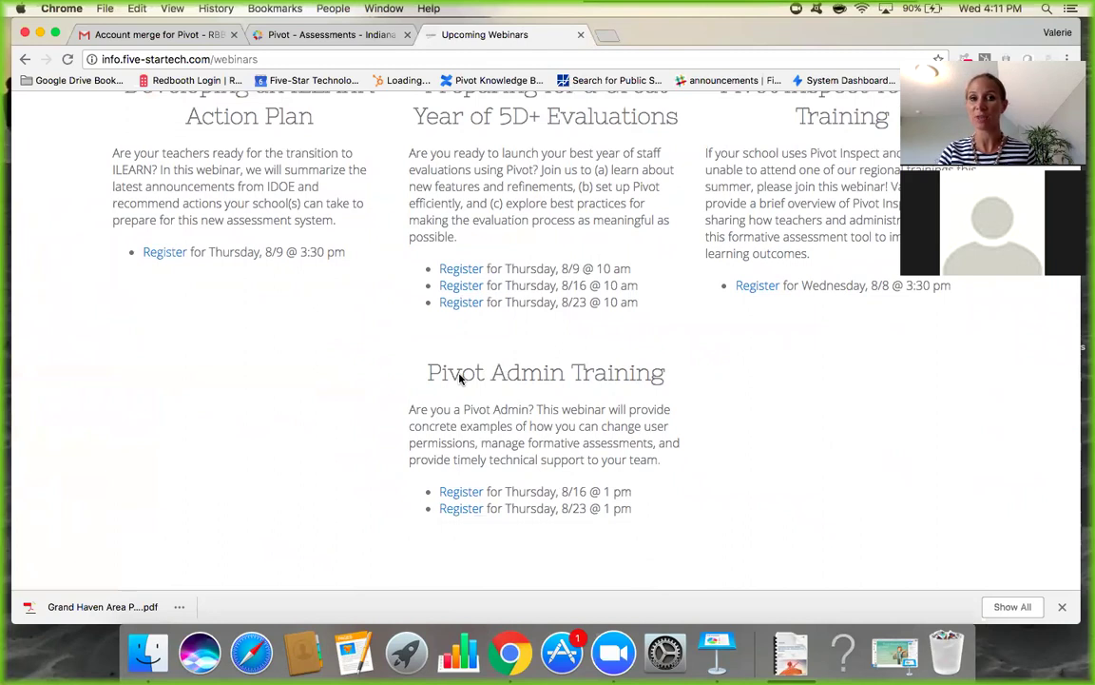
scroll(459, 379, "up", 3)
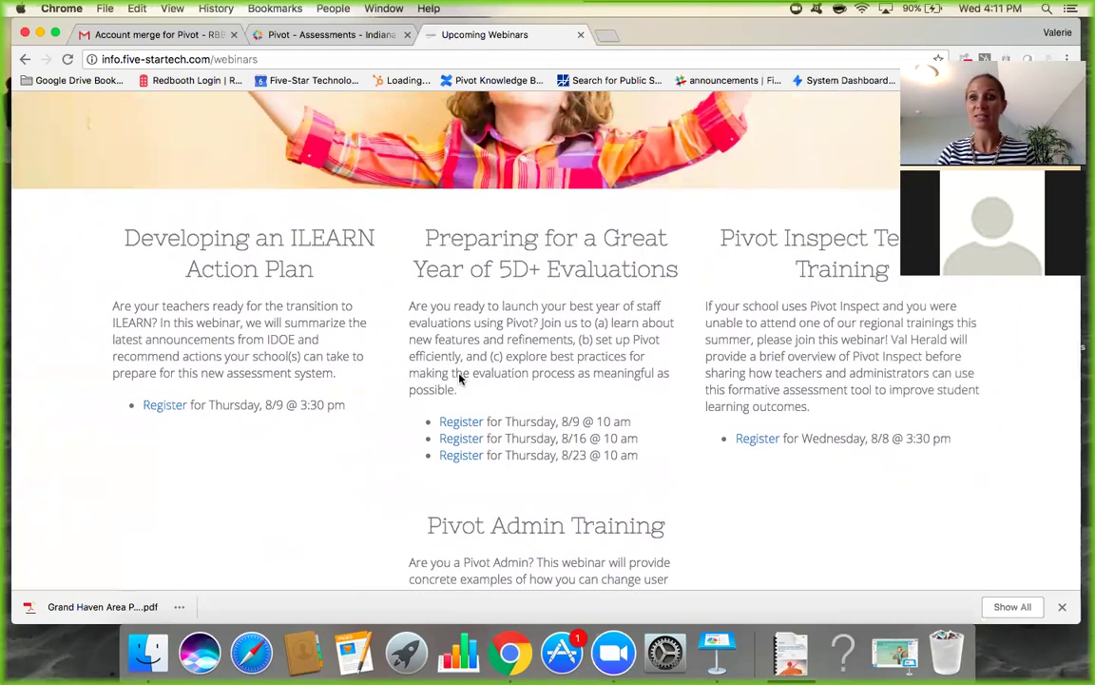
scroll(460, 378, "up", 1)
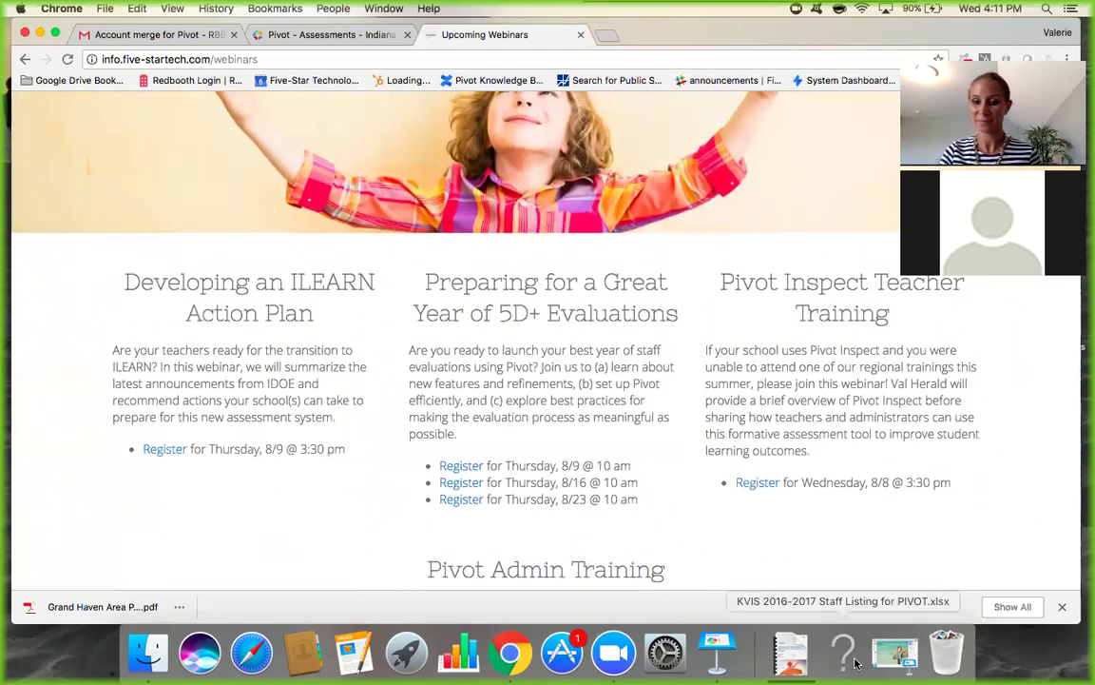